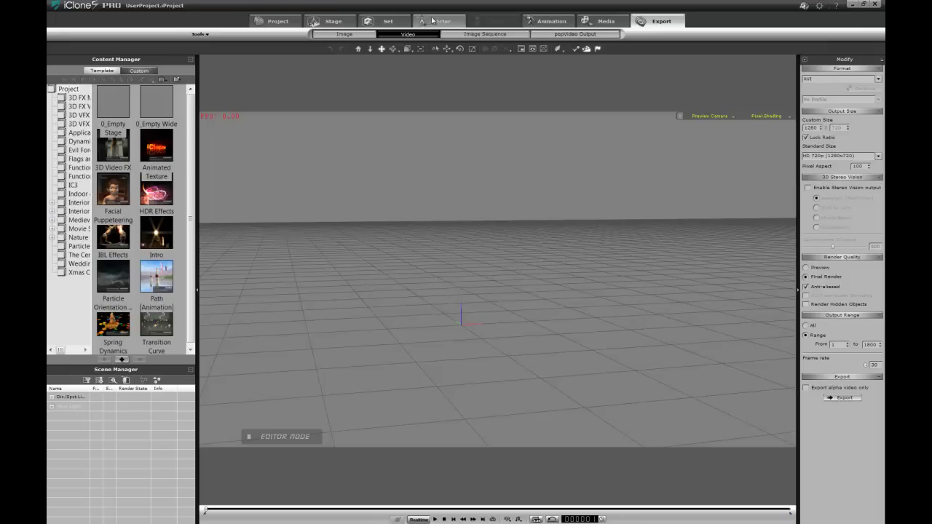
Add the Chuck_RD ragdoll prop from the custom doll props folder to the scene.
click(402, 21)
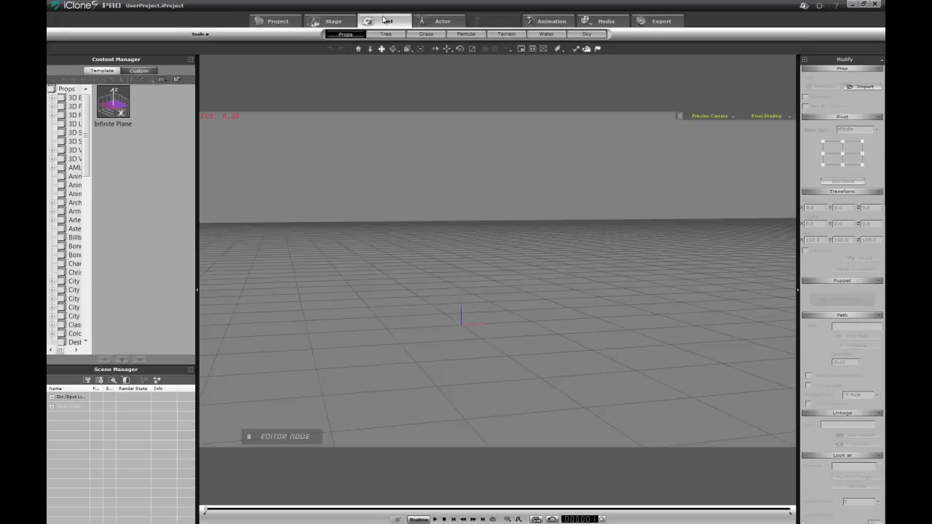
click(132, 71)
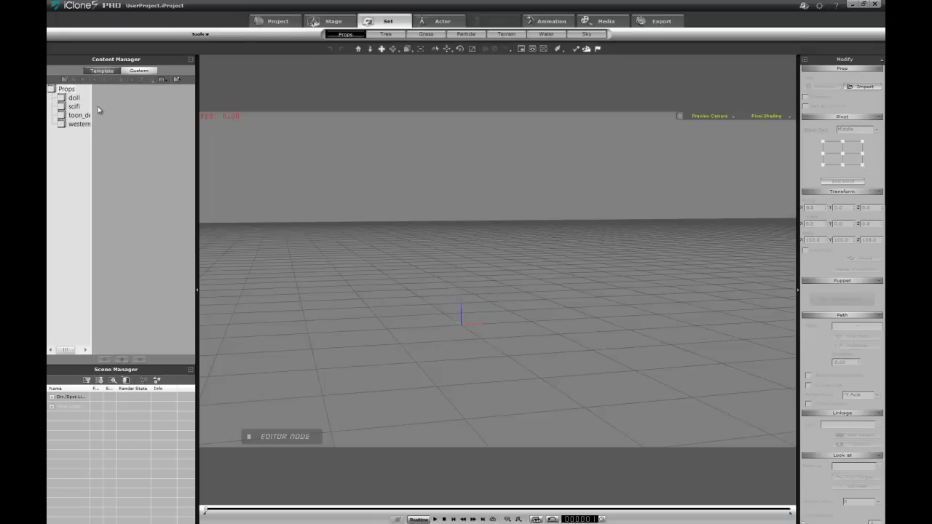
drag(106, 110, 108, 114)
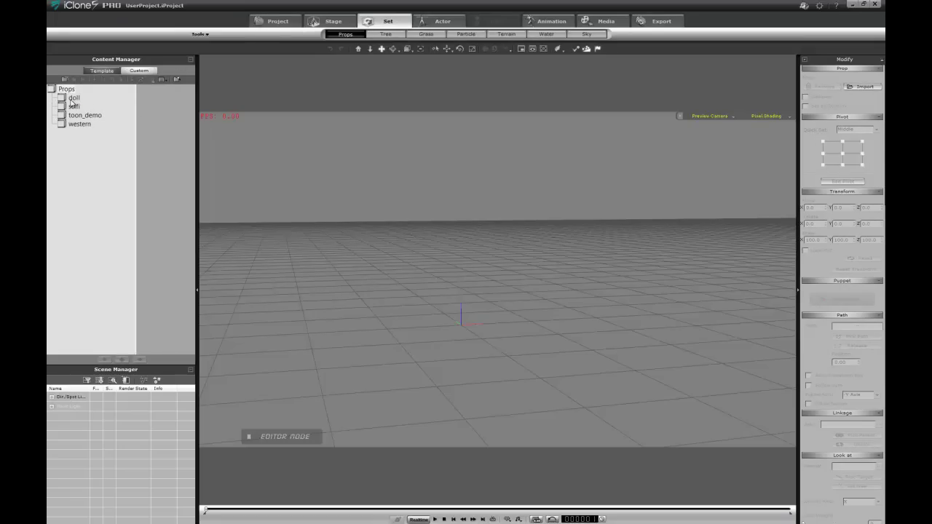
click(73, 99)
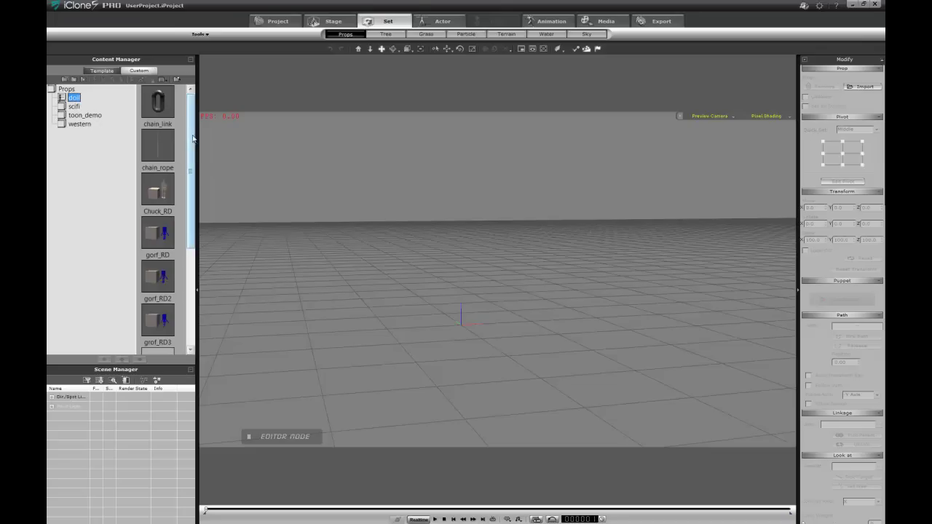
mouse_move(191, 138)
mouse_down()
mouse_move(191, 146)
mouse_move(188, 127)
mouse_up()
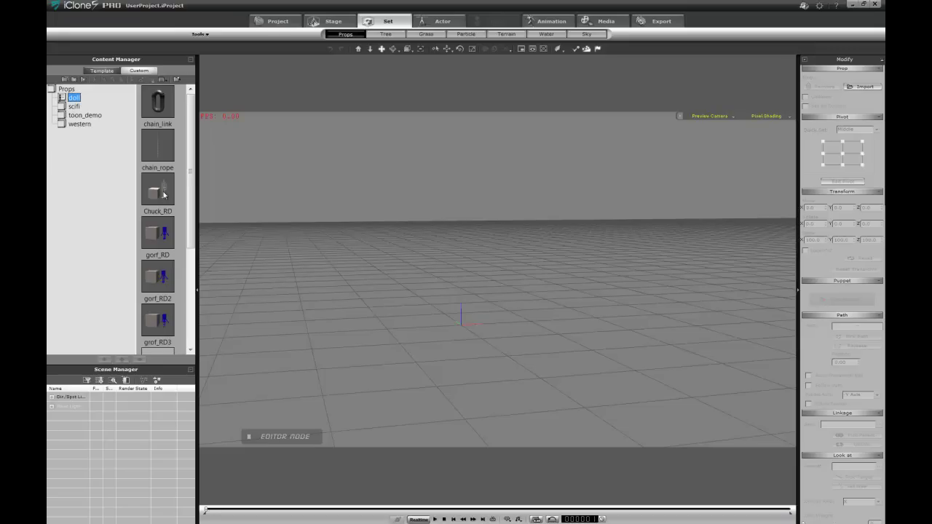
drag(164, 195, 557, 348)
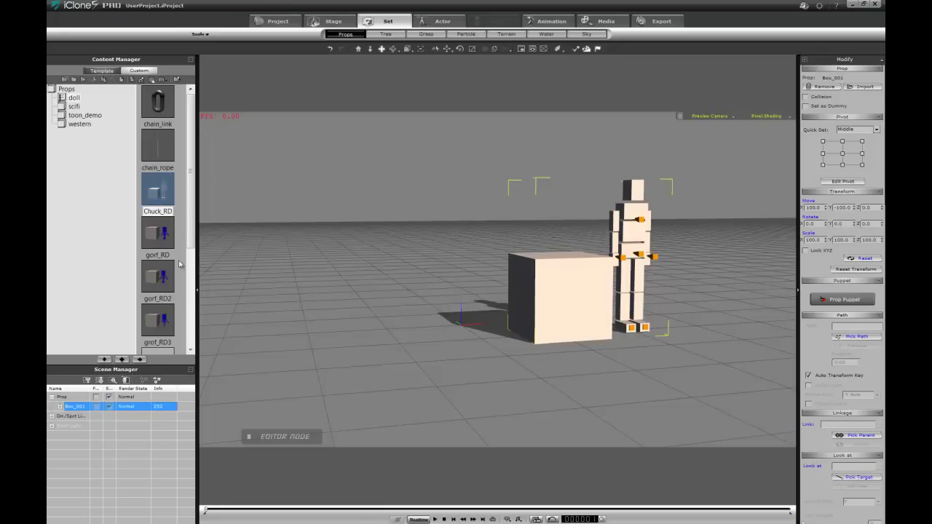
Add the grof_RD3 ragdoll prop to the scene and move it to Y -100, in line with the first ragdoll.
drag(190, 219, 315, 363)
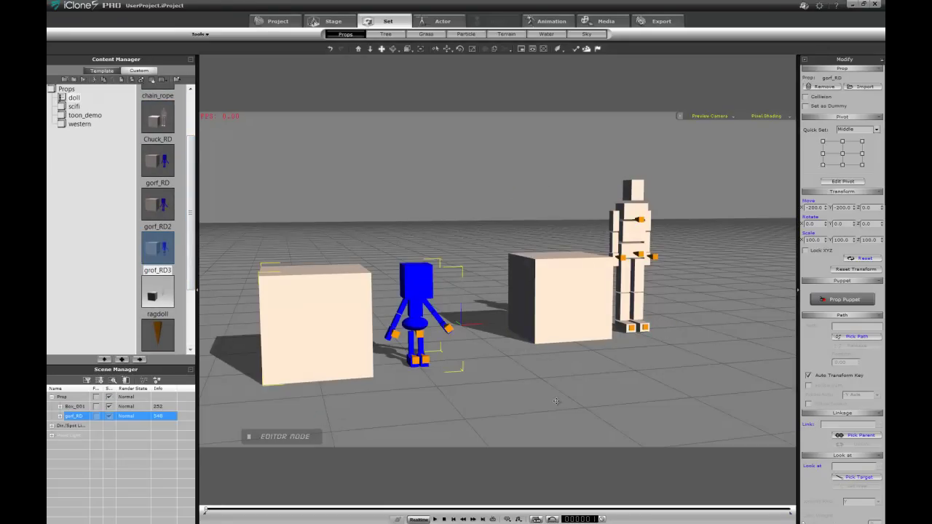
alt+right_drag(587, 374, 410, 351)
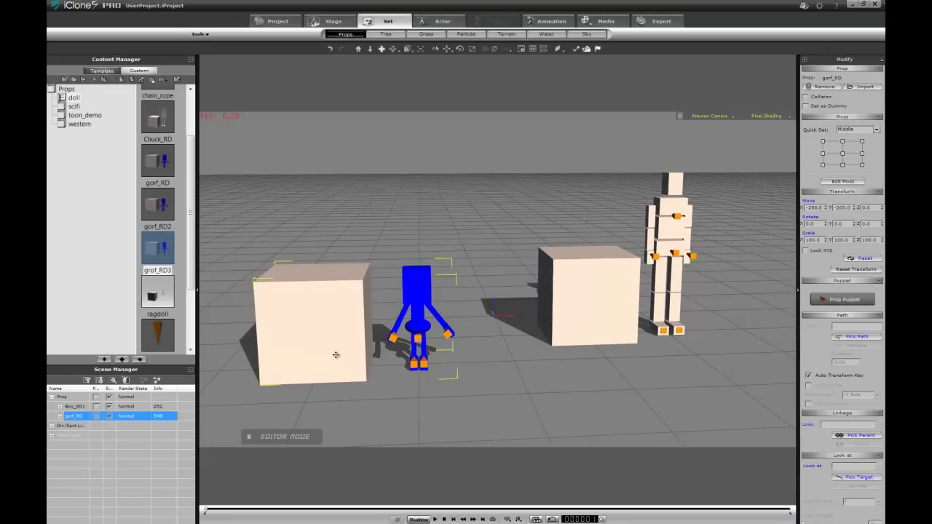
key(w)
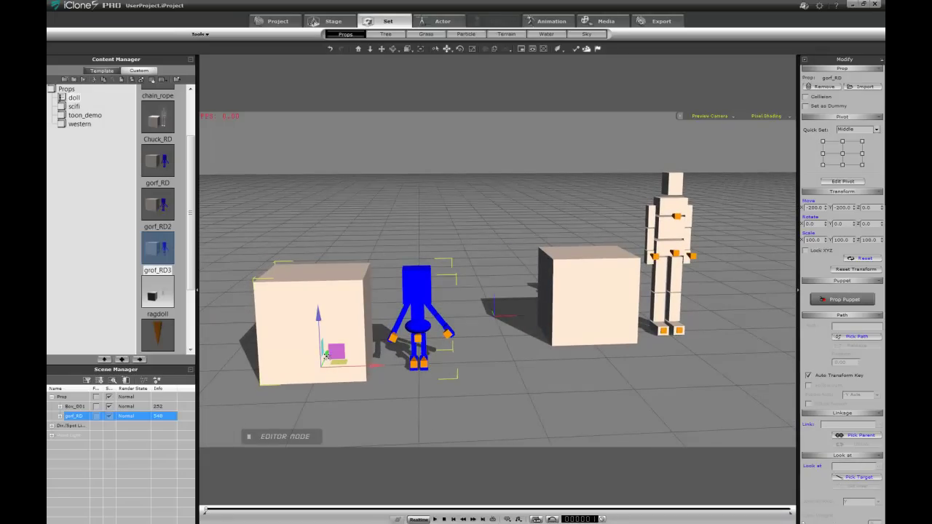
drag(327, 354, 336, 330)
right_drag(565, 333, 468, 293)
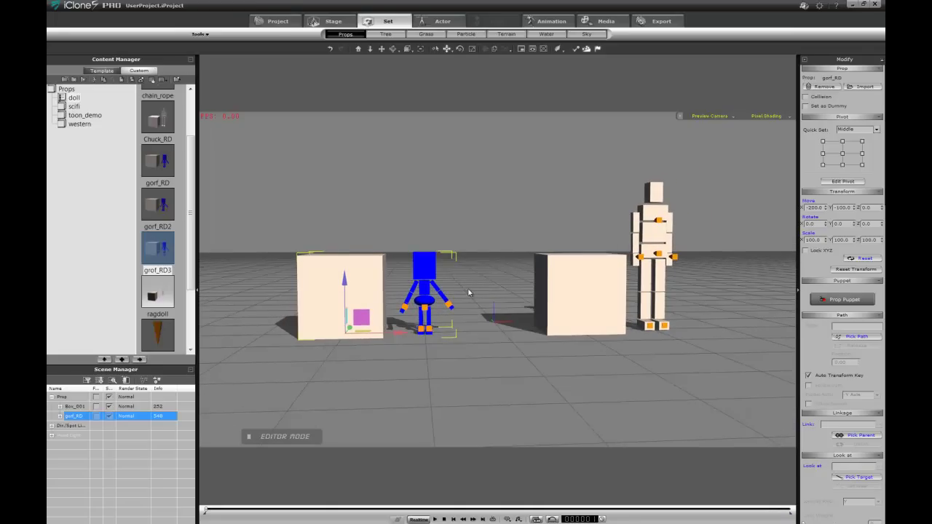
Detach all body parts of the blue ragdoll from its parent box and delete that box.
click(470, 225)
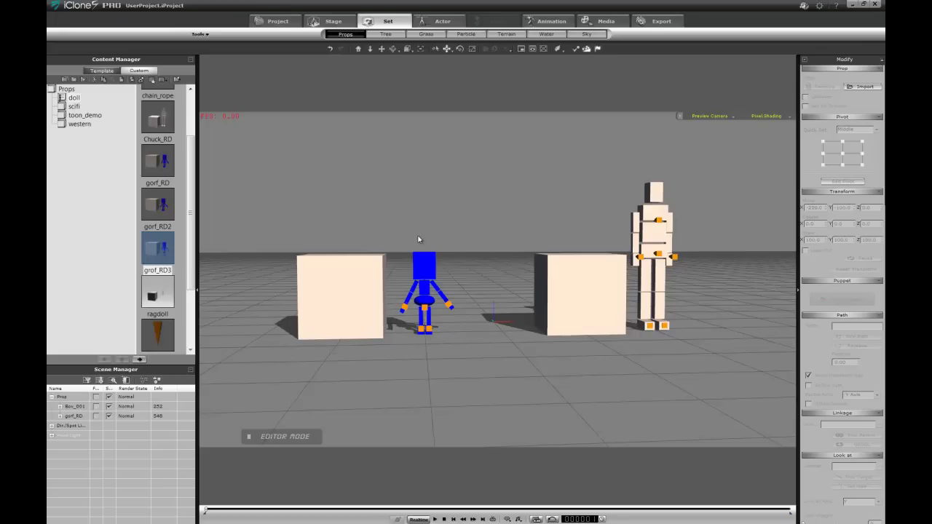
click(368, 298)
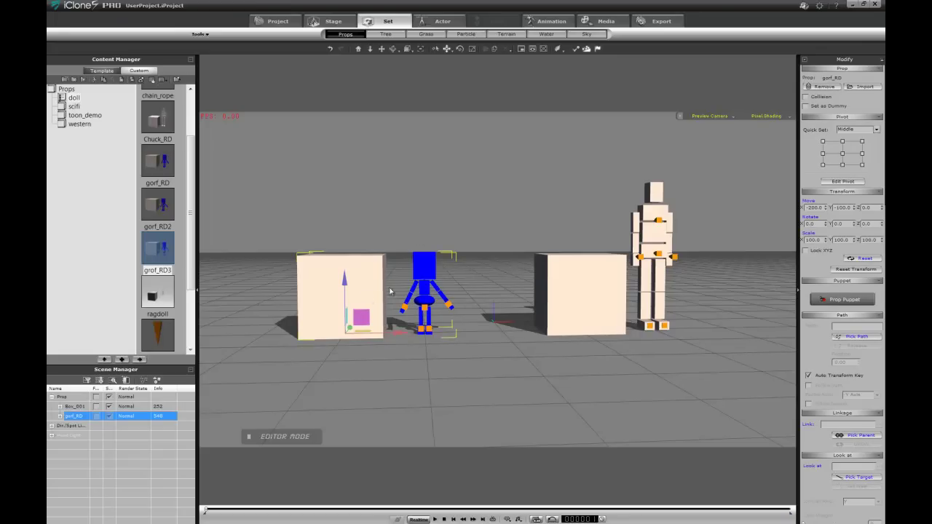
click(400, 227)
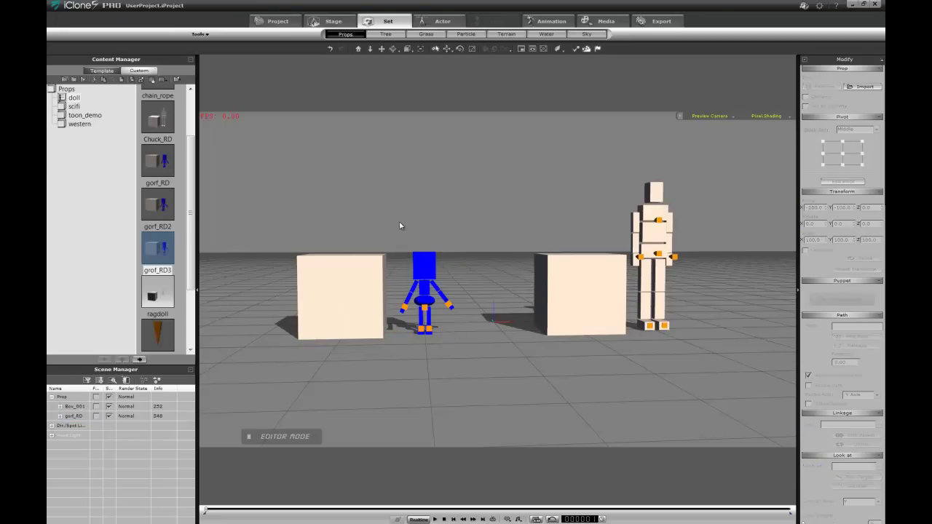
drag(392, 232, 477, 361)
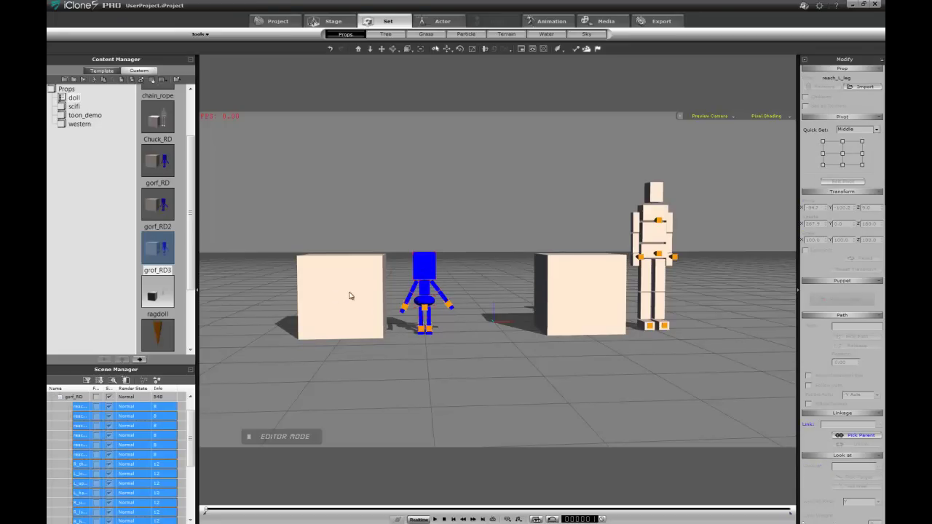
right_click(420, 265)
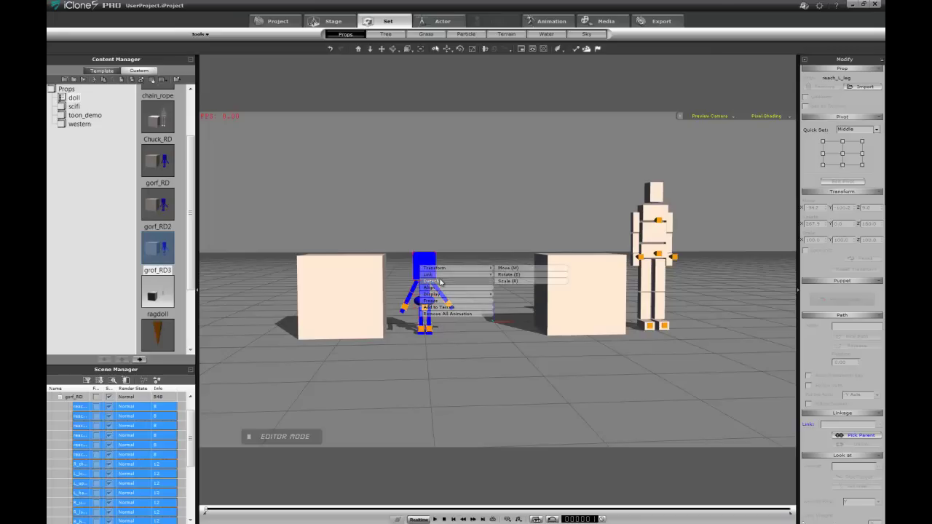
click(434, 269)
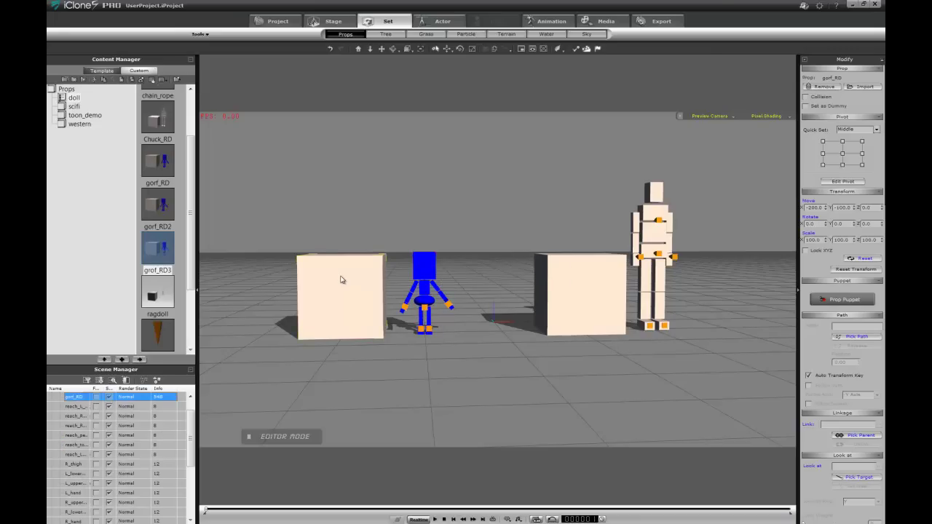
key(Delete)
Detach all body parts of the beige ragdoll from its parent box and delete that box.
alt+right_drag(385, 276, 370, 313)
click(597, 291)
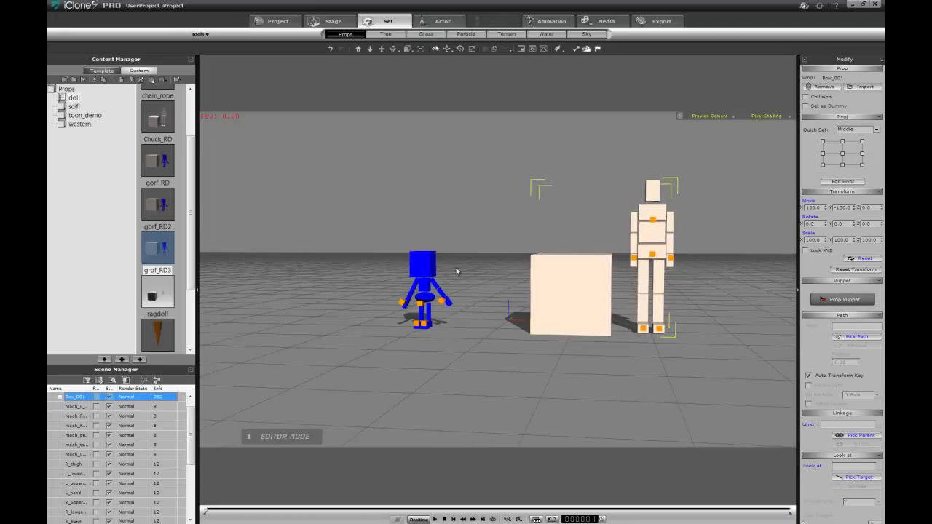
right_drag(499, 272, 518, 282)
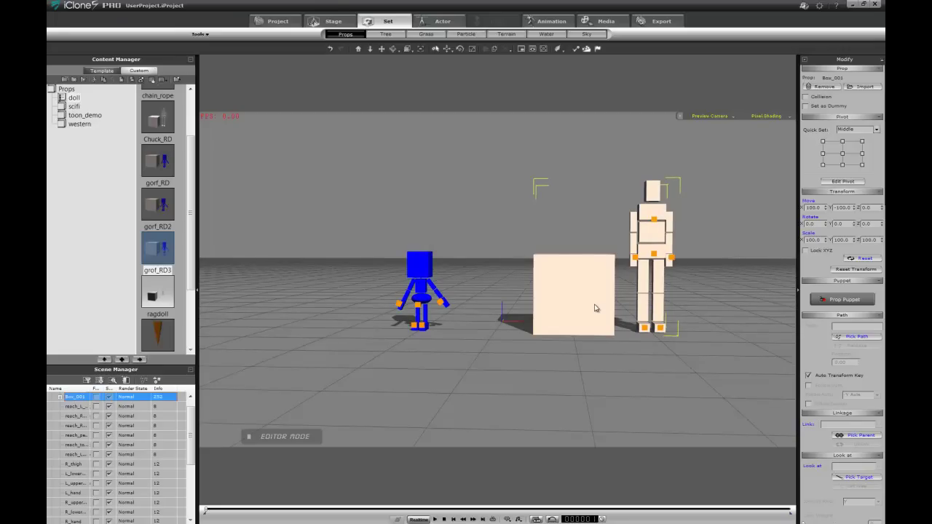
right_drag(707, 232, 692, 240)
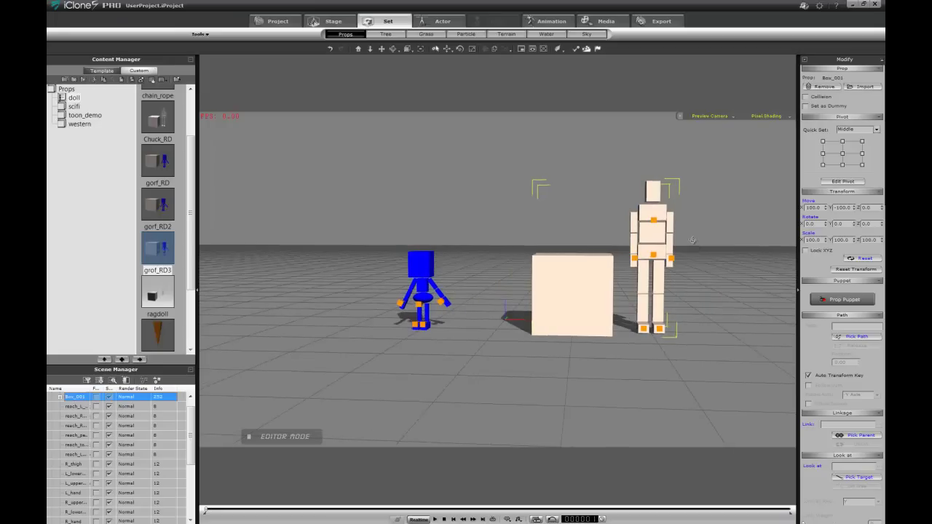
drag(622, 159, 728, 369)
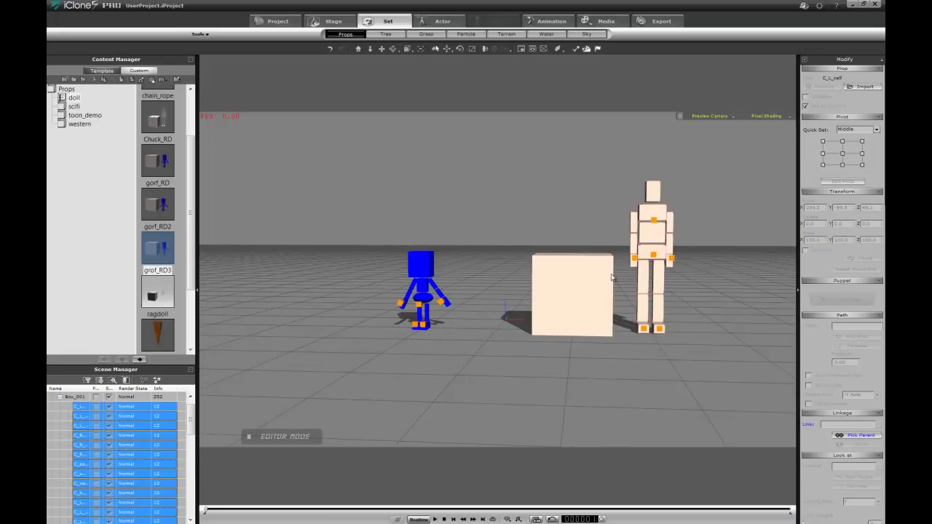
right_click(658, 232)
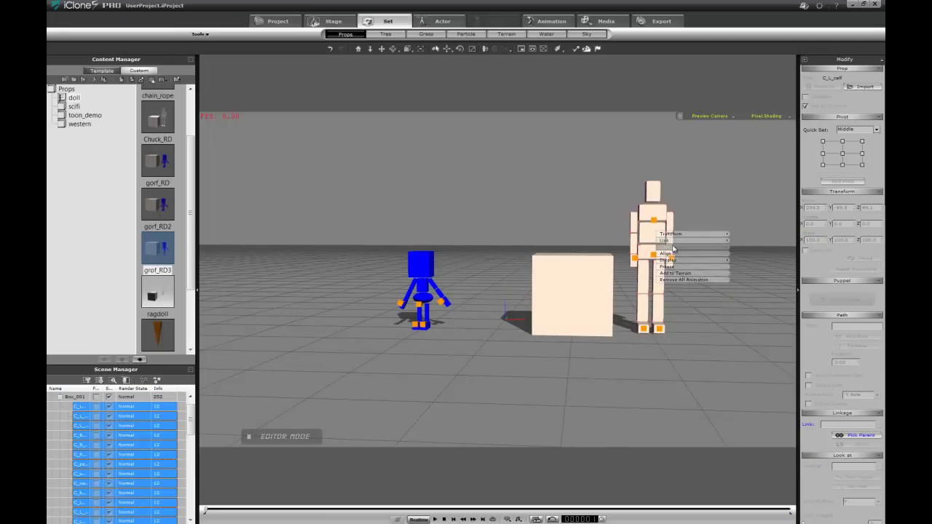
click(673, 249)
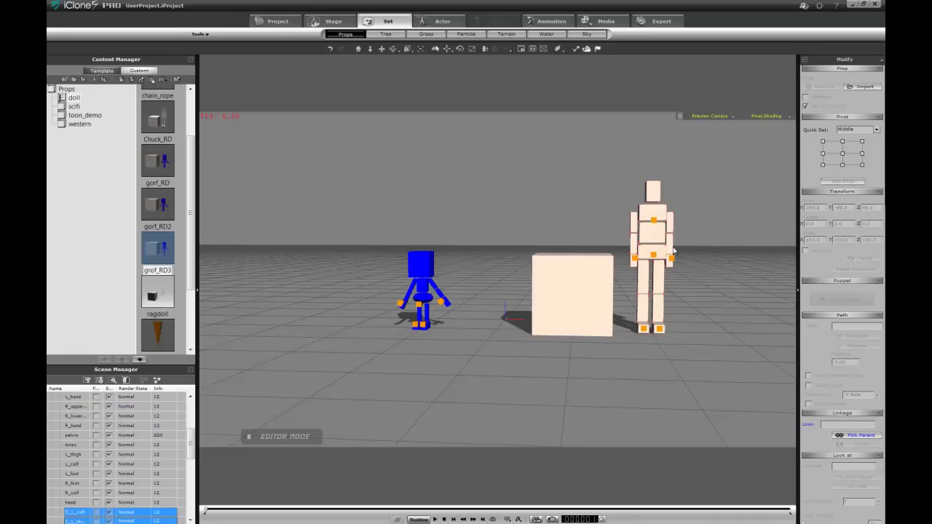
click(597, 288)
key(Delete)
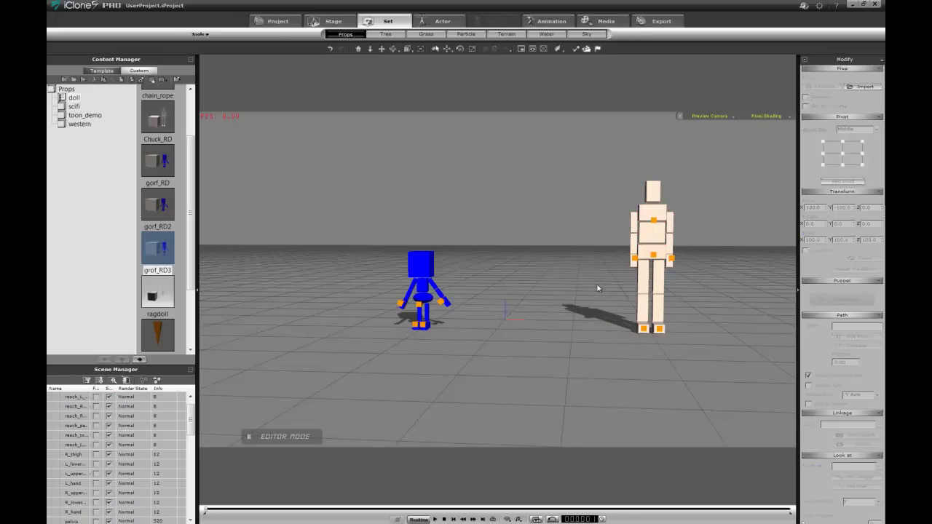
right_drag(597, 288, 547, 233)
scroll(548, 241, up, 3)
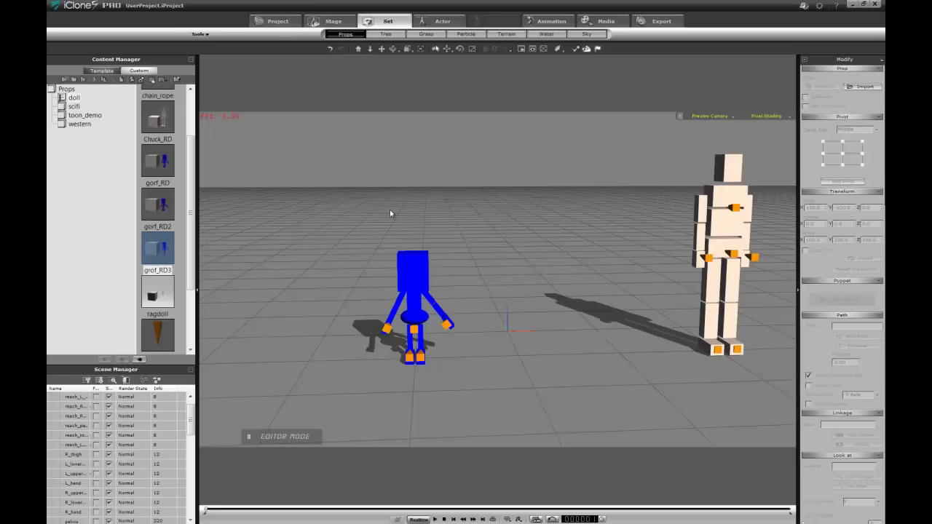
drag(337, 241, 472, 387)
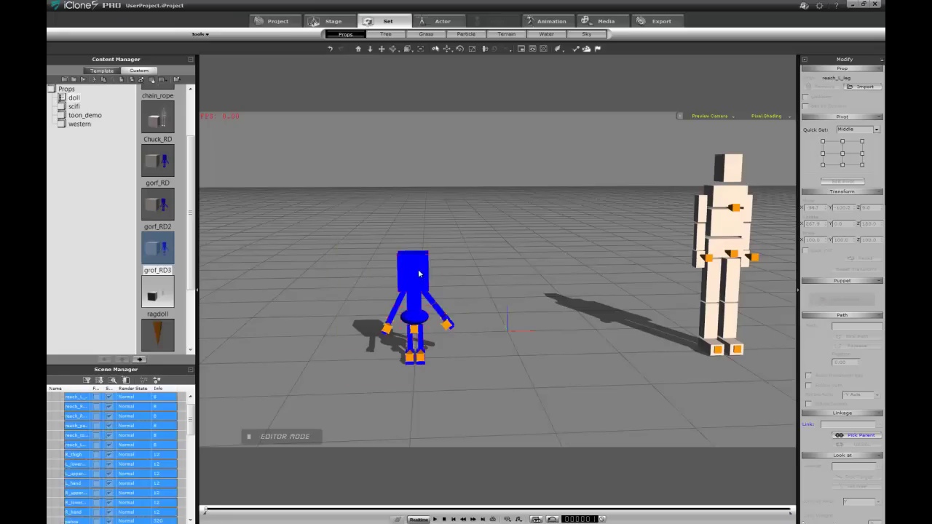
right_click(420, 273)
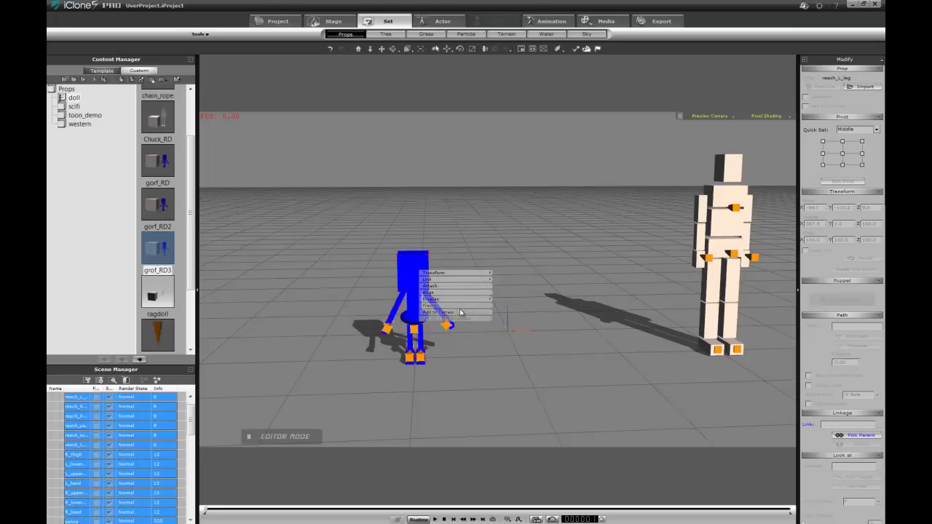
click(541, 248)
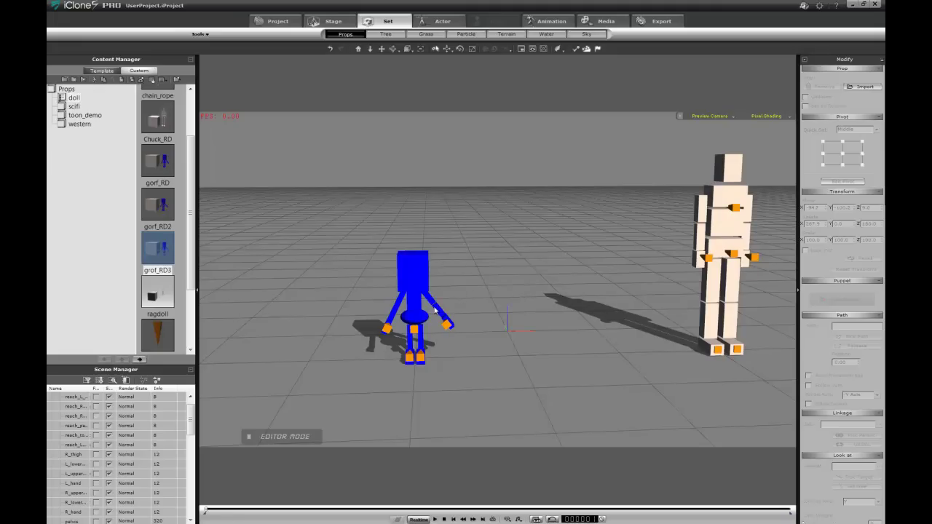
right_drag(435, 310, 475, 243)
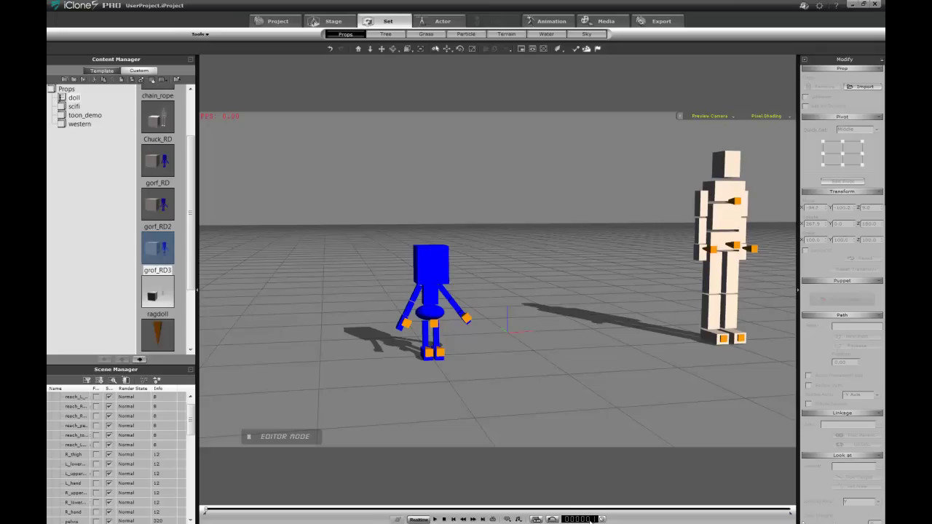
right_drag(423, 371, 438, 339)
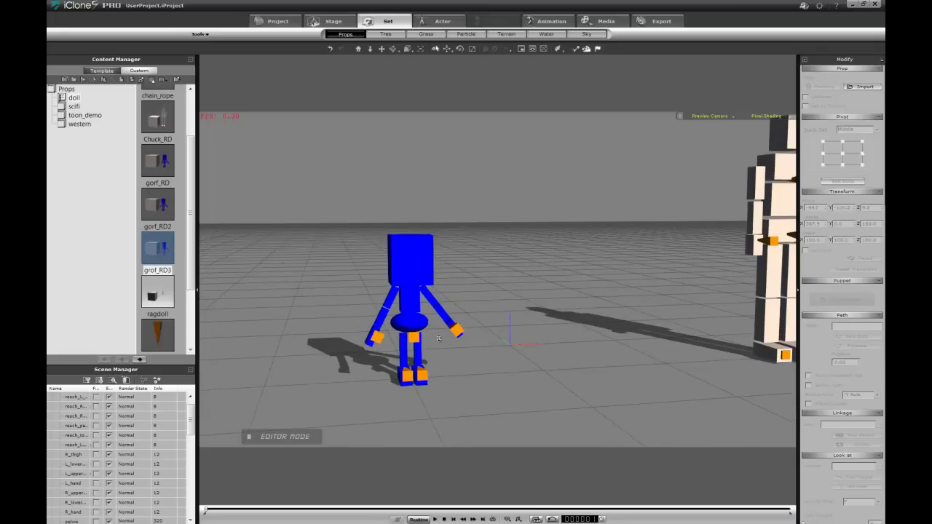
scroll(438, 338, down, 5)
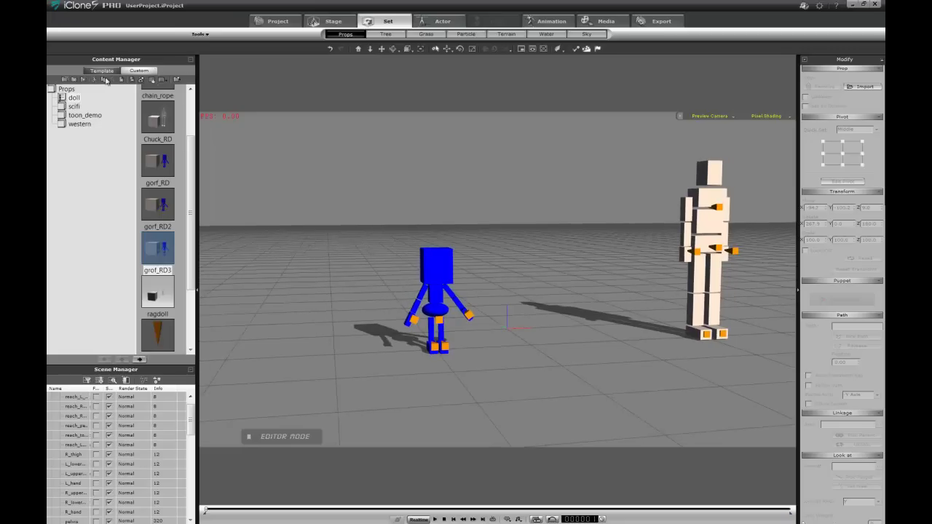
Add the Infinite Plane template prop to the scene as a floor and freeze it.
click(70, 89)
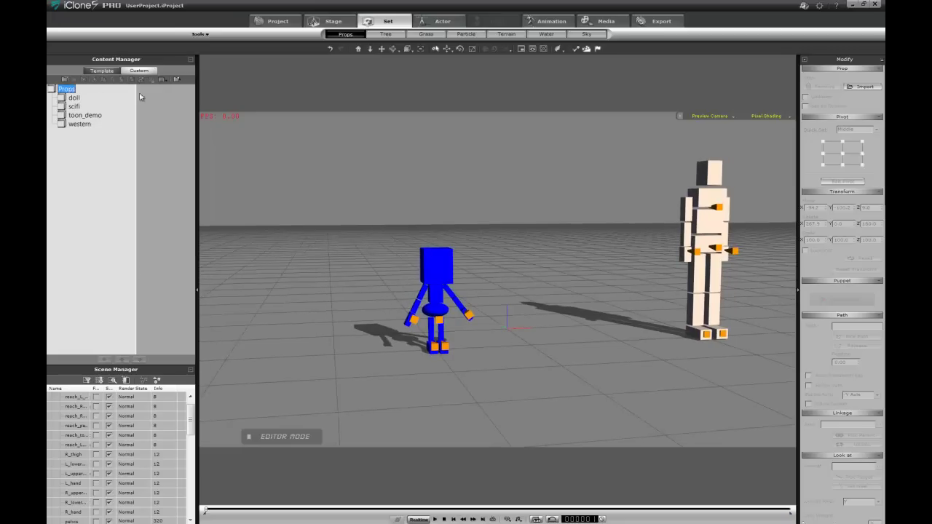
click(102, 71)
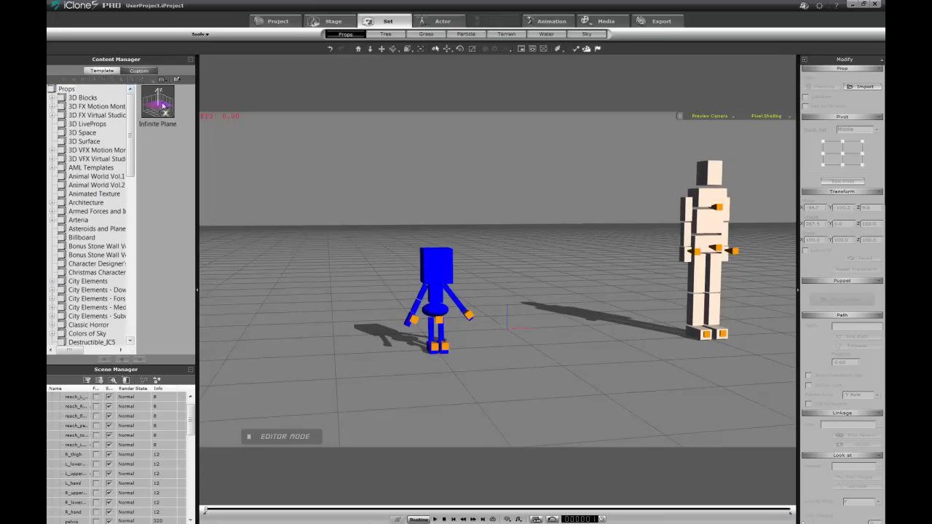
double_click(163, 106)
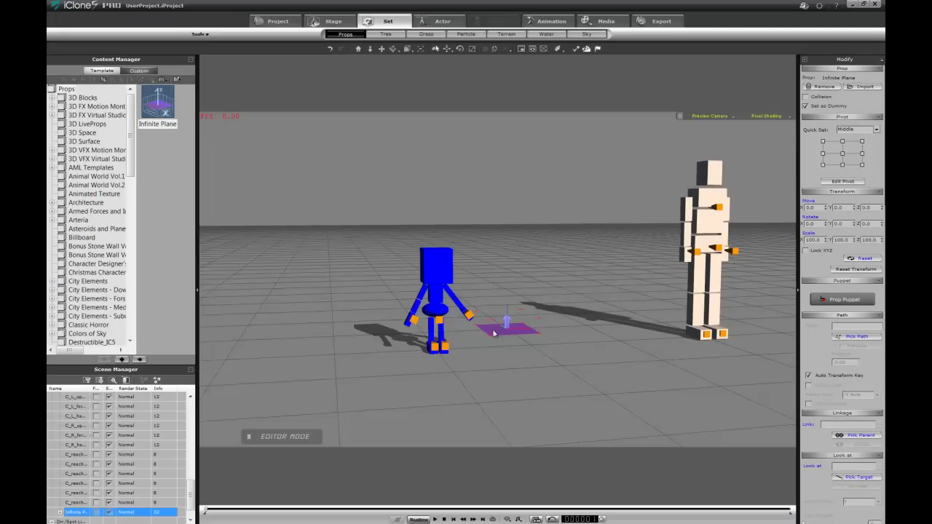
click(96, 512)
Play the physics simulation to drop both ragdolls onto the plane, pause it and inspect how they lie.
key(space)
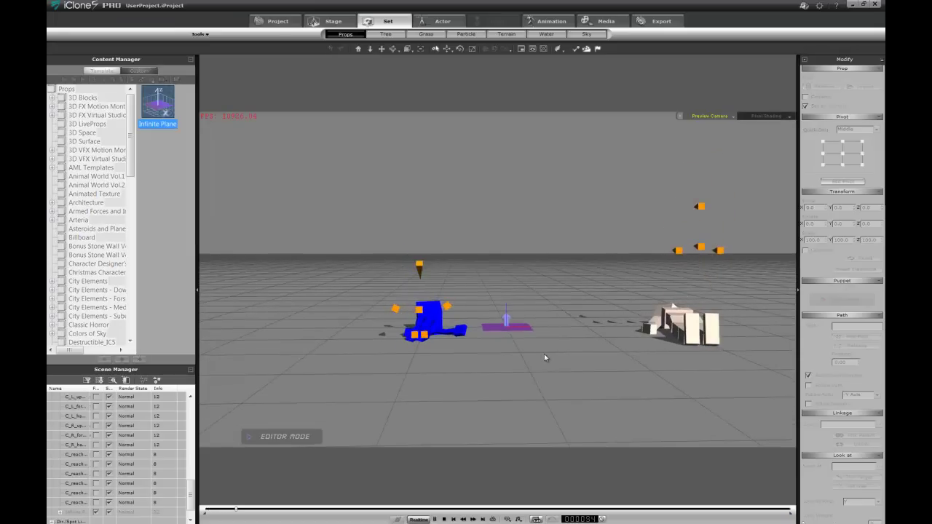
key(space)
right_drag(556, 353, 687, 245)
scroll(599, 331, down, 2)
scroll(599, 332, up, 2)
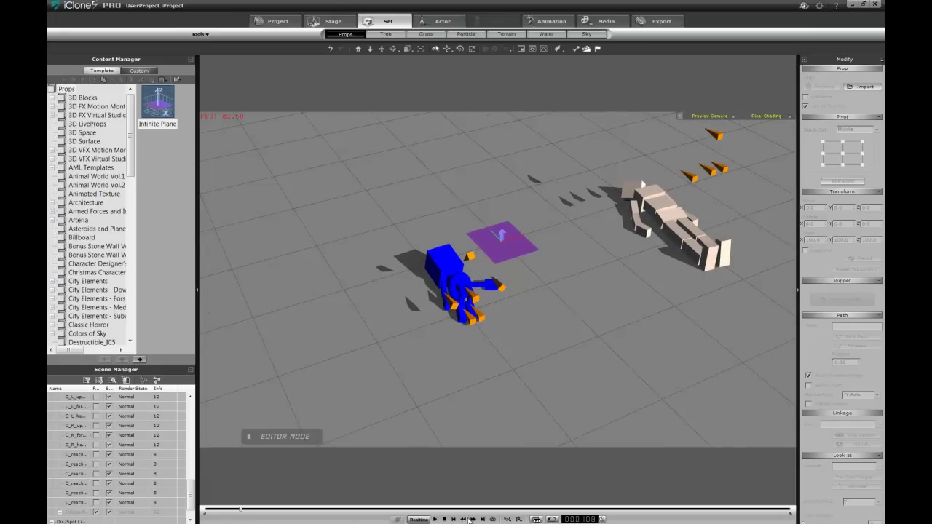
Stop the physics simulation to reset both ragdolls to their starting pose, and bring the blue ragdoll into close view.
click(444, 520)
right_drag(648, 313, 582, 210)
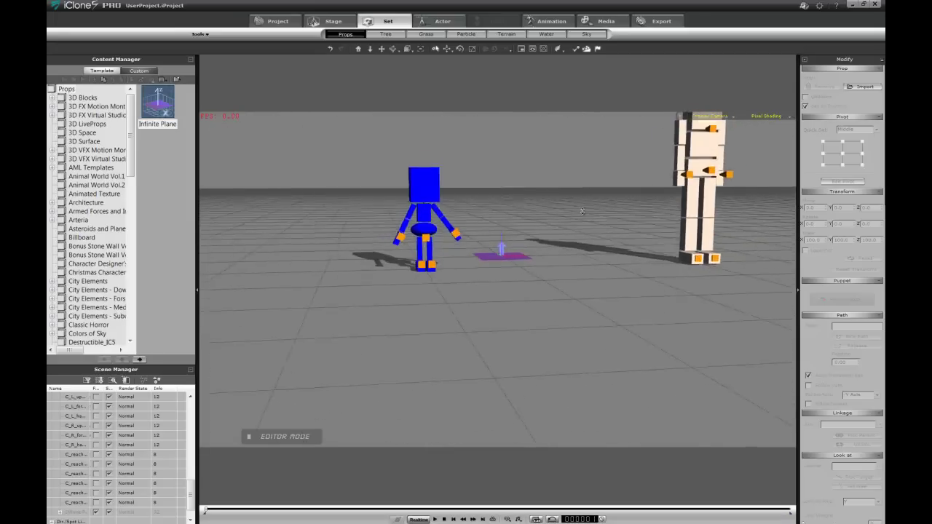
scroll(586, 256, down, 3)
drag(581, 258, 559, 179)
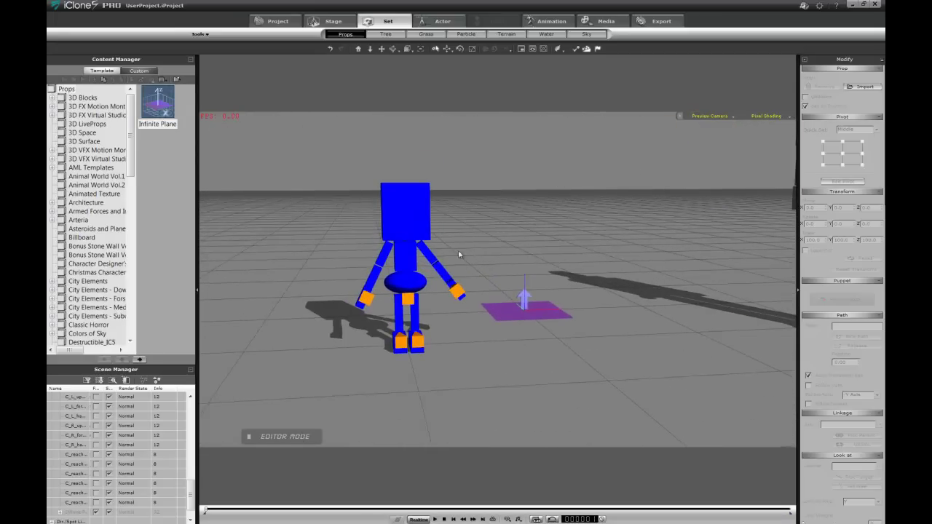
Try rotating the blue ragdoll's left upper arm to a Y rotation of 277.9, undo it and leave the rotate tool.
click(431, 257)
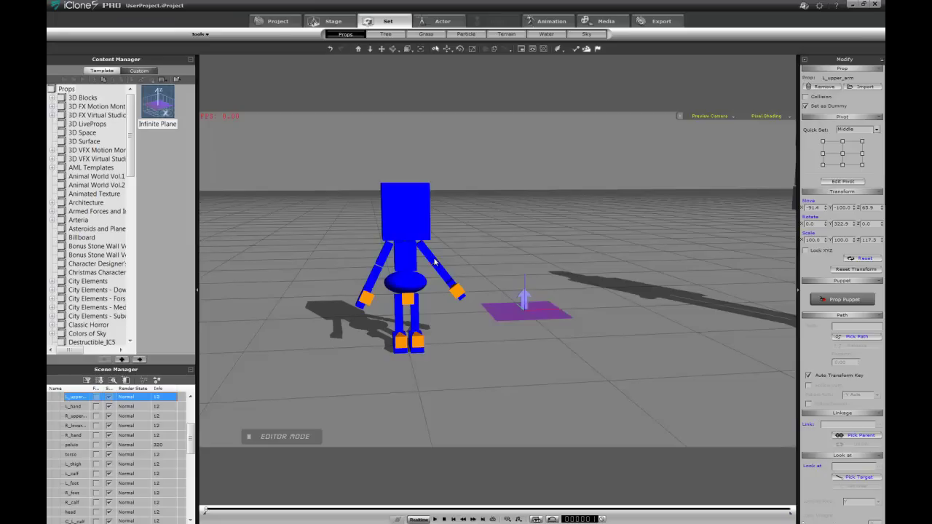
key(e)
drag(465, 240, 467, 221)
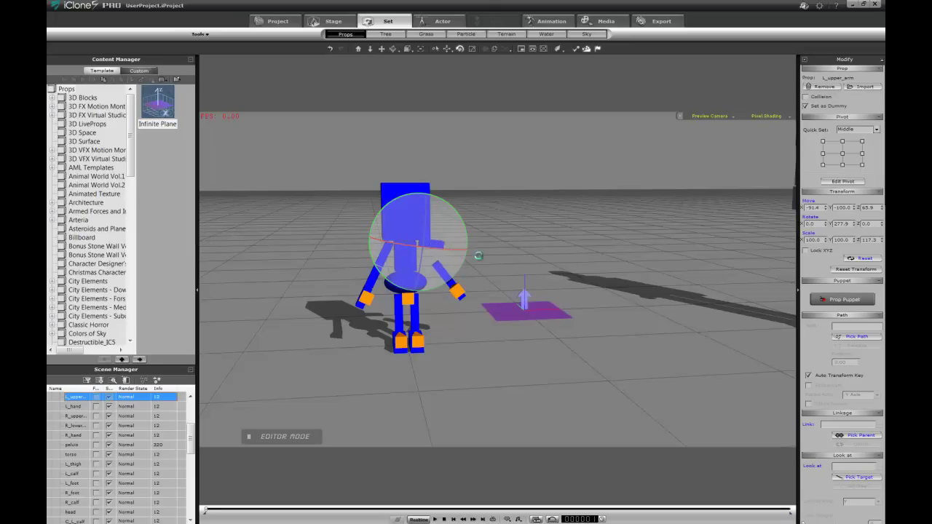
key(ctrl+z)
right_drag(462, 238, 379, 259)
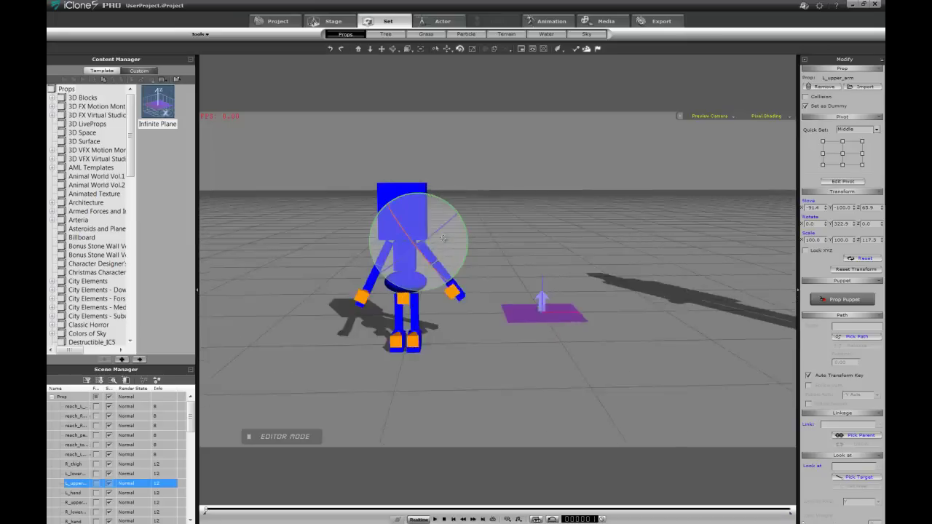
right_drag(443, 238, 404, 311)
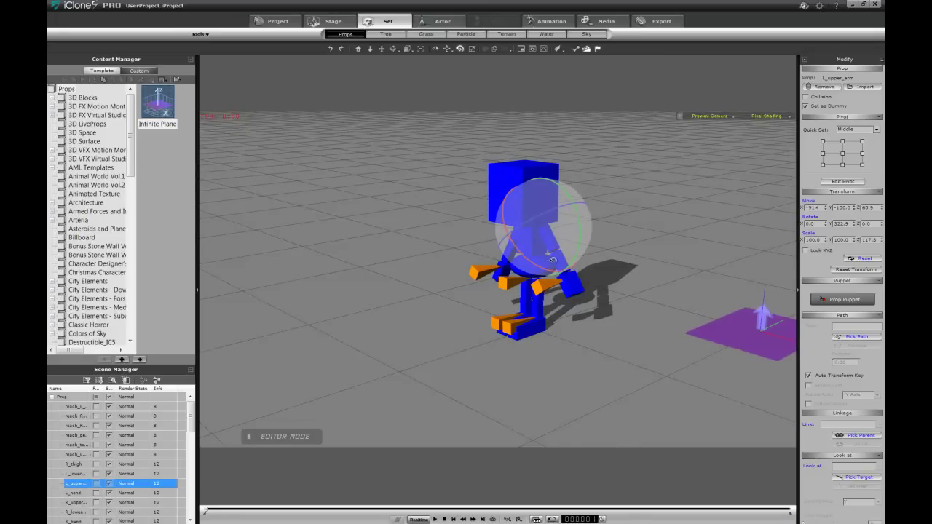
key(q)
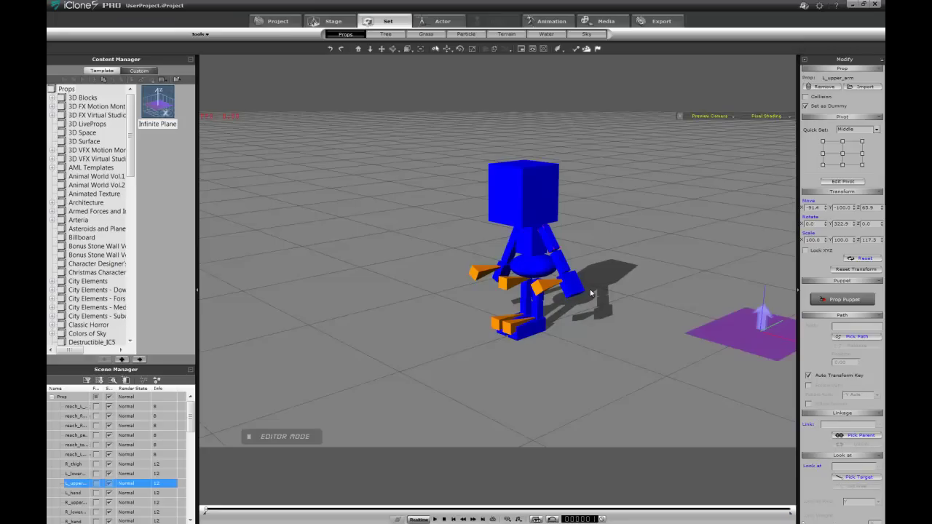
Link the blue ragdoll's left hand to its left lower arm.
click(573, 286)
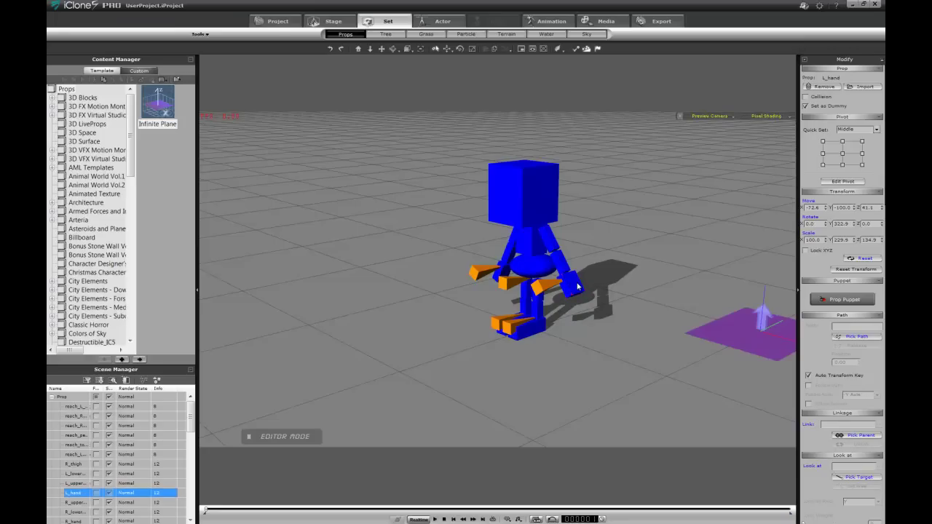
right_click(577, 287)
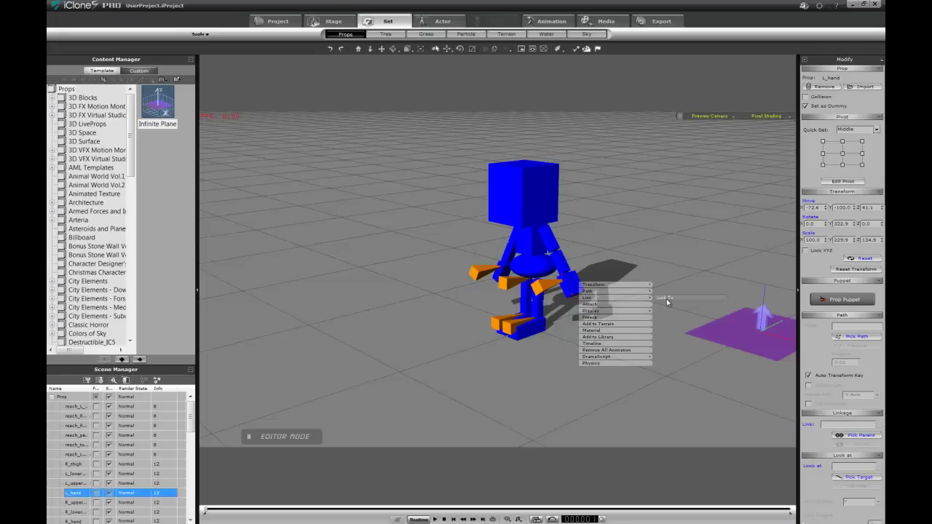
click(667, 300)
click(564, 265)
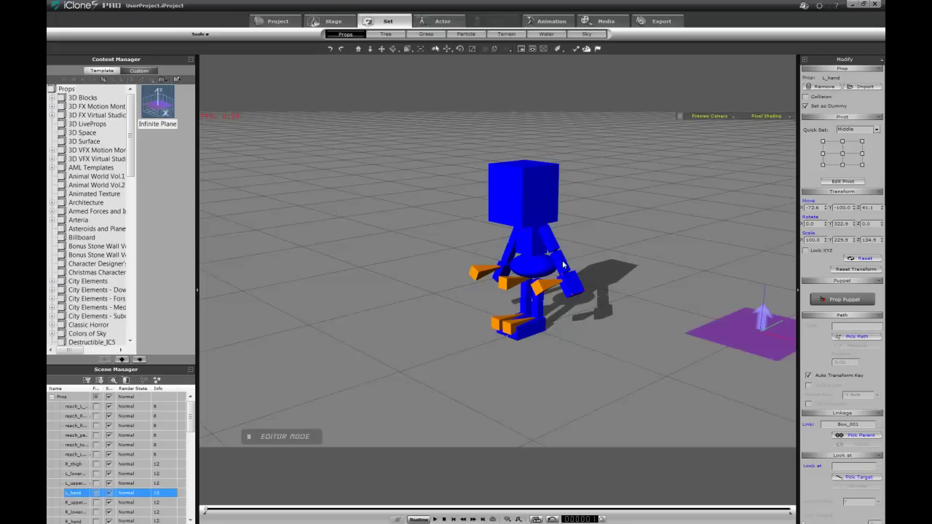
Link the blue ragdoll's left lower arm to its left upper arm.
right_drag(563, 261, 634, 232)
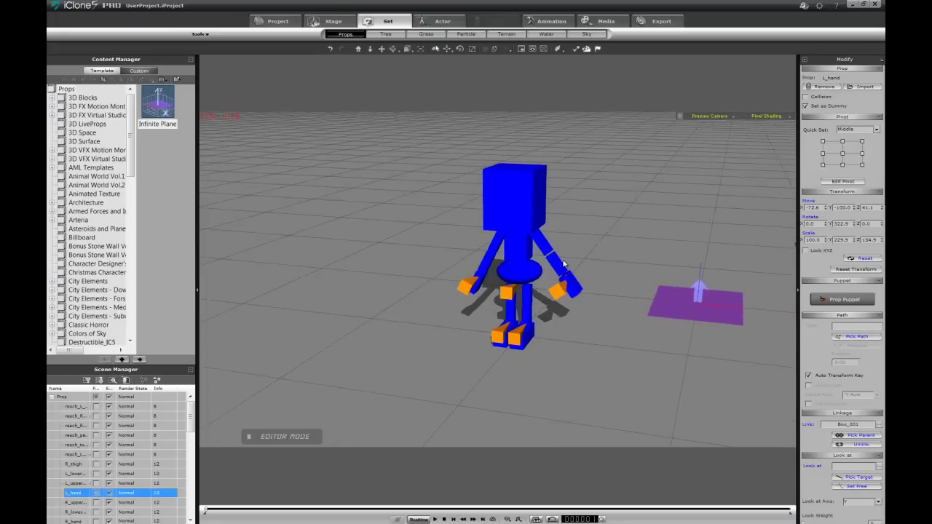
click(560, 267)
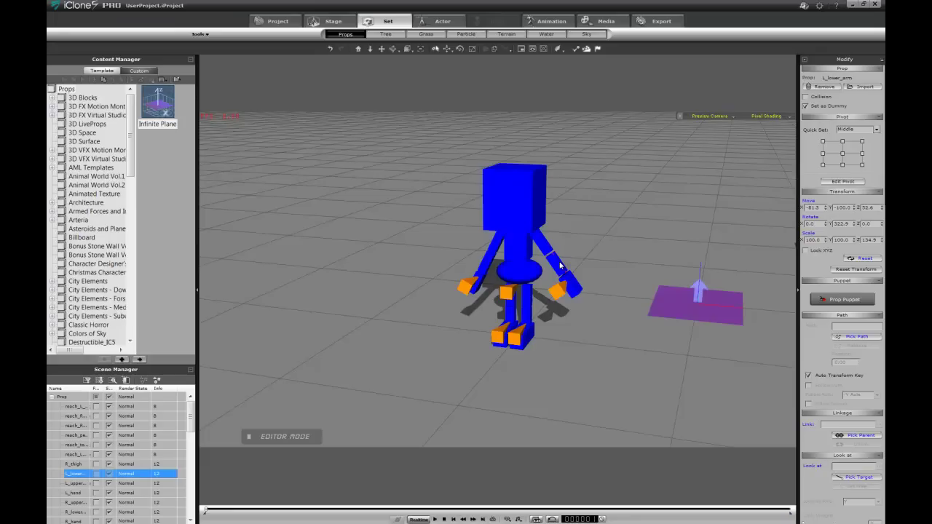
right_click(561, 266)
mouse_move(581, 279)
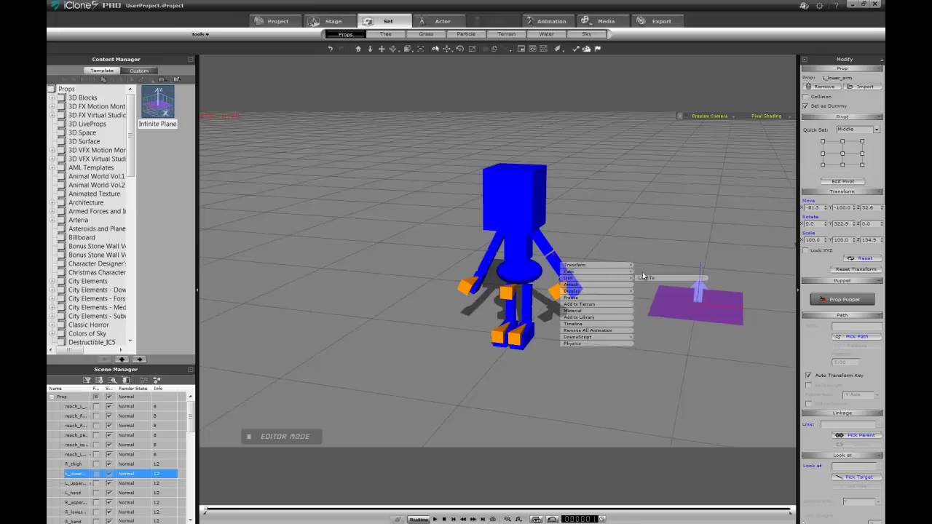
click(643, 277)
click(546, 248)
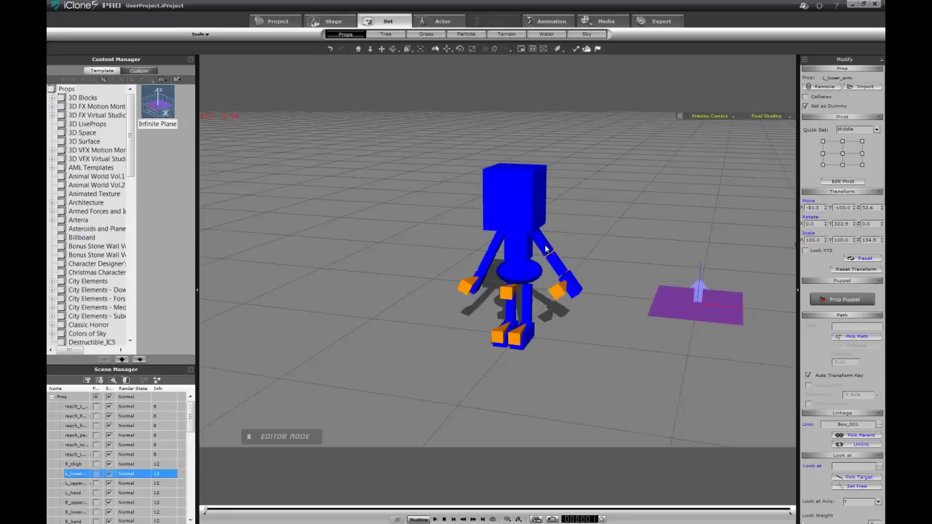
Link the blue ragdoll's left upper arm to its torso.
click(544, 248)
right_click(544, 248)
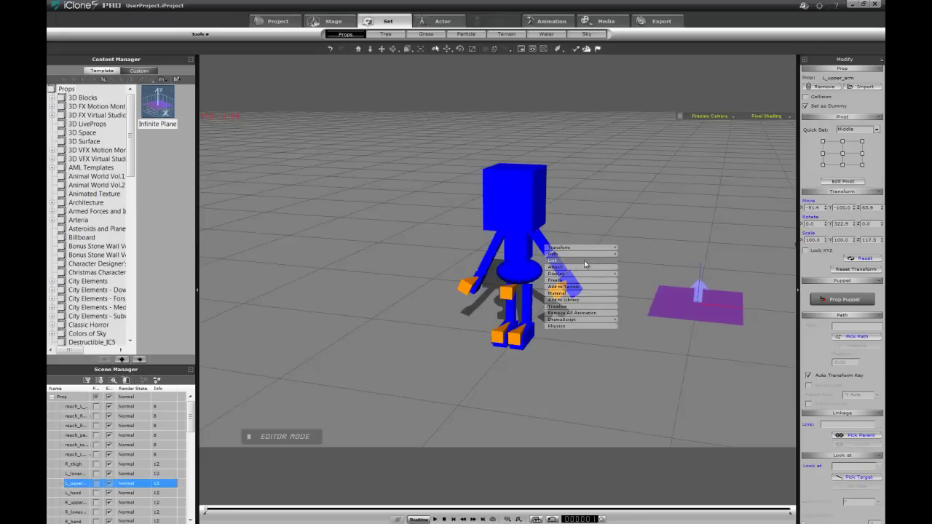
mouse_move(586, 263)
click(636, 259)
click(516, 248)
Link the blue ragdoll's head to its torso.
right_drag(623, 219, 639, 113)
click(525, 198)
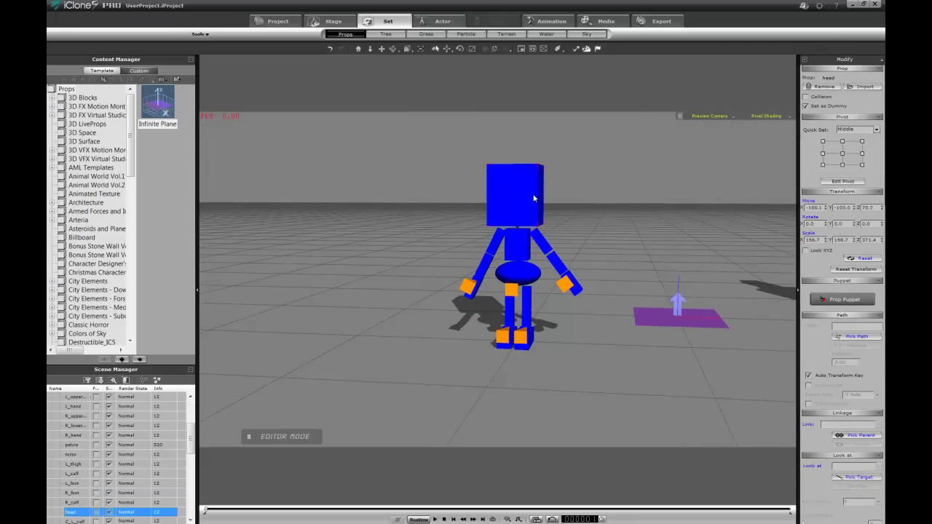
right_click(534, 198)
mouse_move(567, 211)
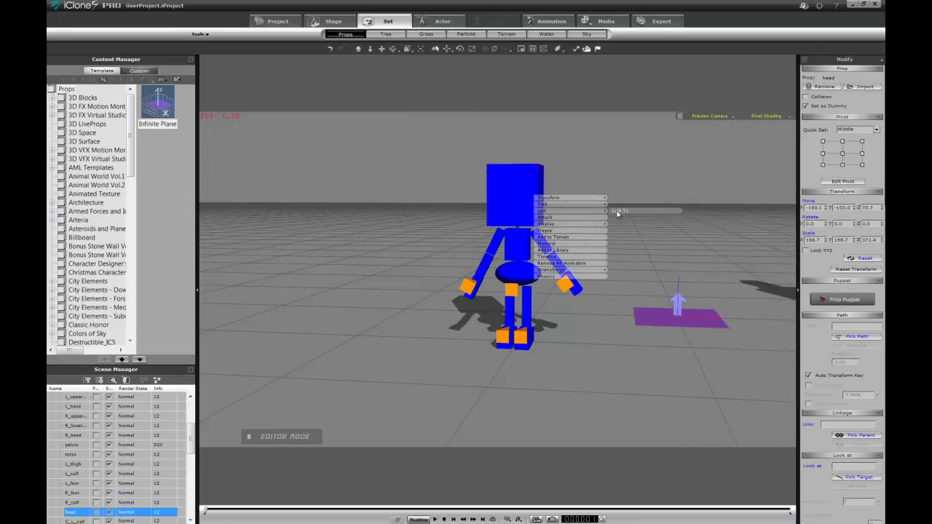
click(617, 212)
click(517, 236)
Link the blue ragdoll's right hand to its right lower arm.
right_drag(498, 249, 513, 300)
click(468, 298)
right_click(469, 296)
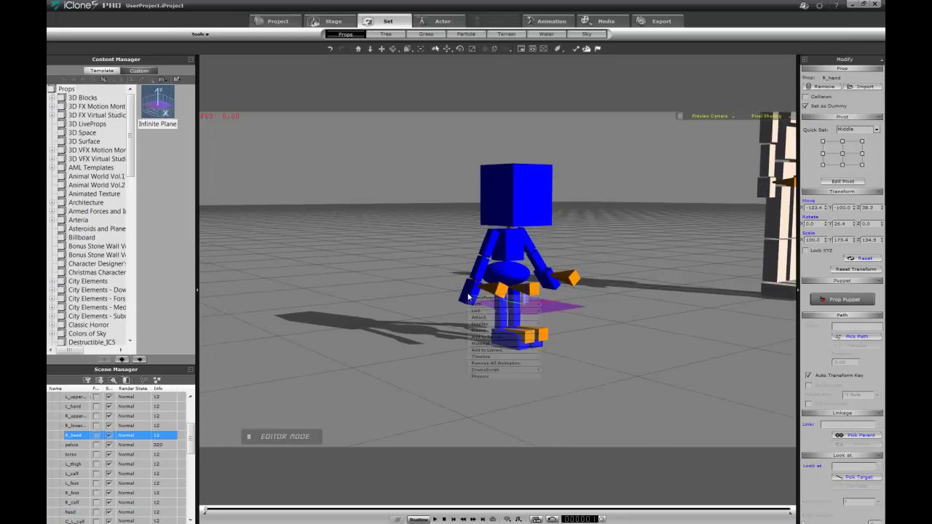
click(553, 311)
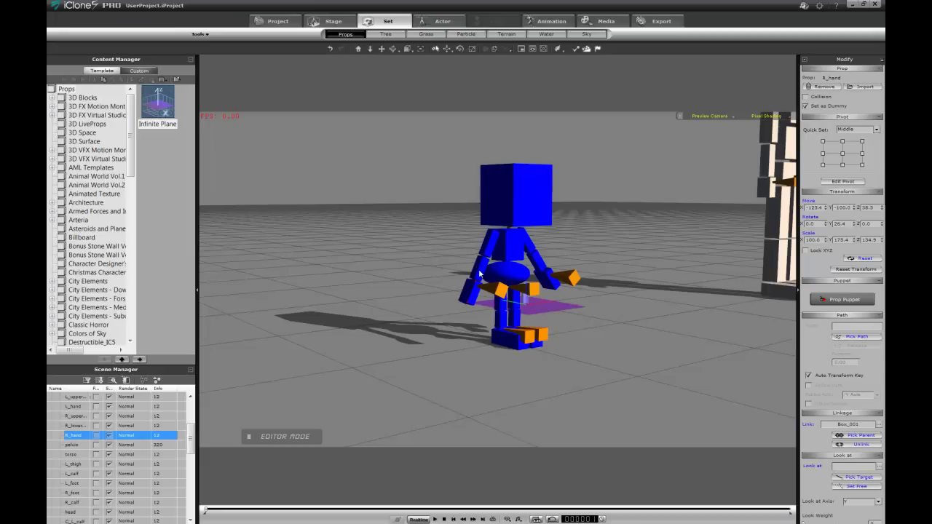
Link the blue ragdoll's right lower arm to its right upper arm.
click(478, 269)
right_click(478, 268)
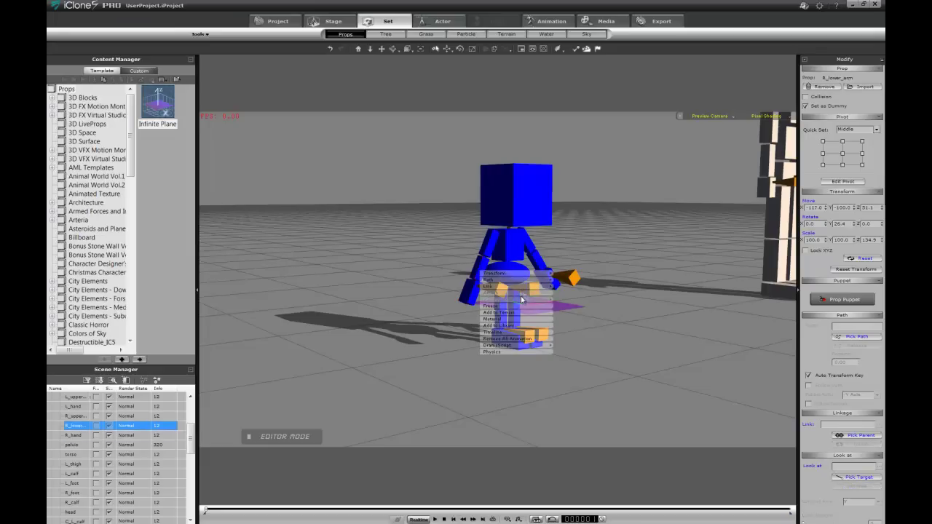
mouse_move(538, 288)
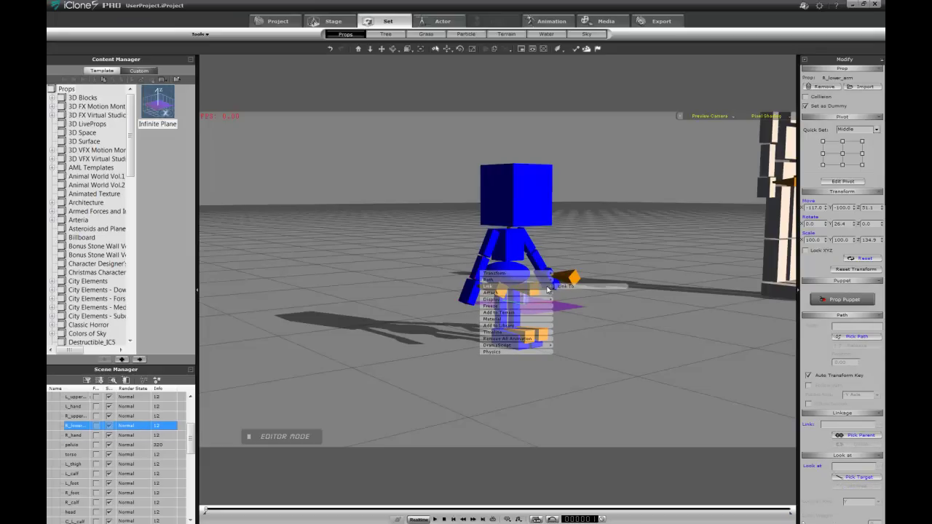
click(572, 289)
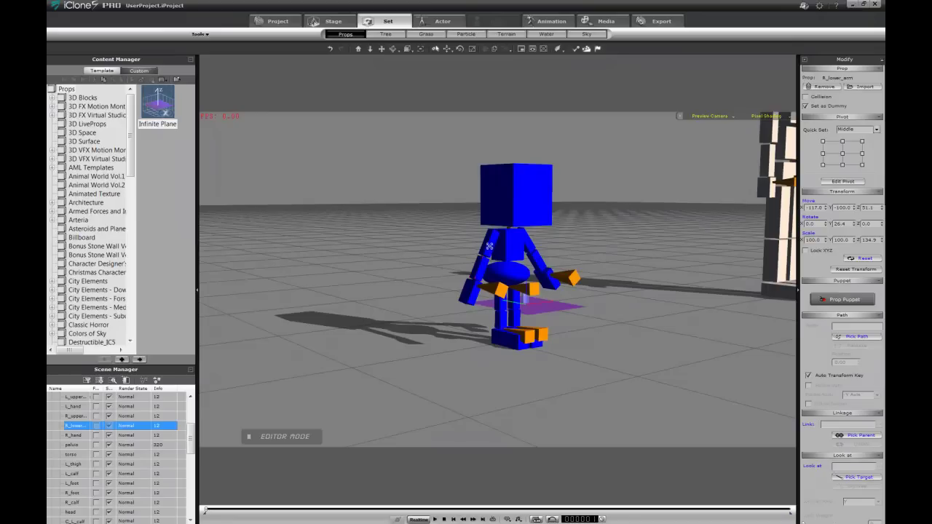
click(490, 249)
Link the blue ragdoll's right upper arm to its torso.
click(490, 249)
right_click(491, 248)
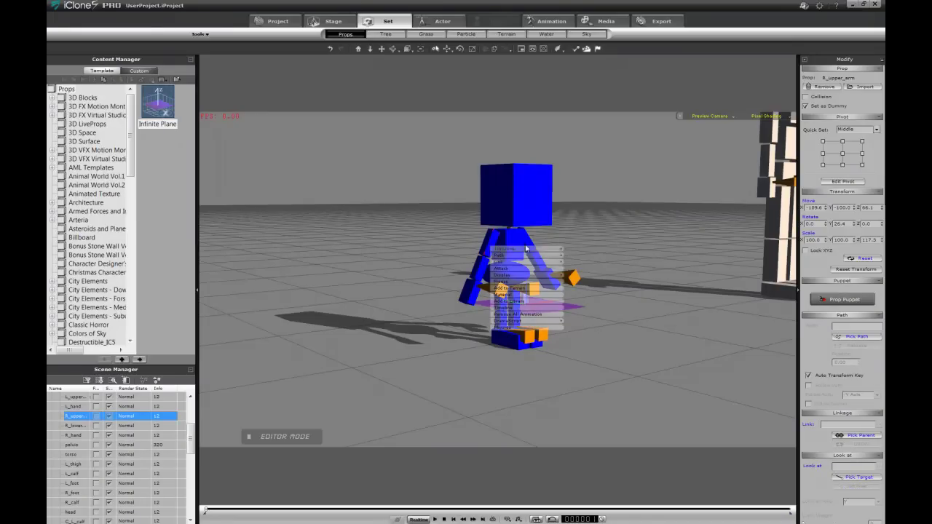
click(573, 266)
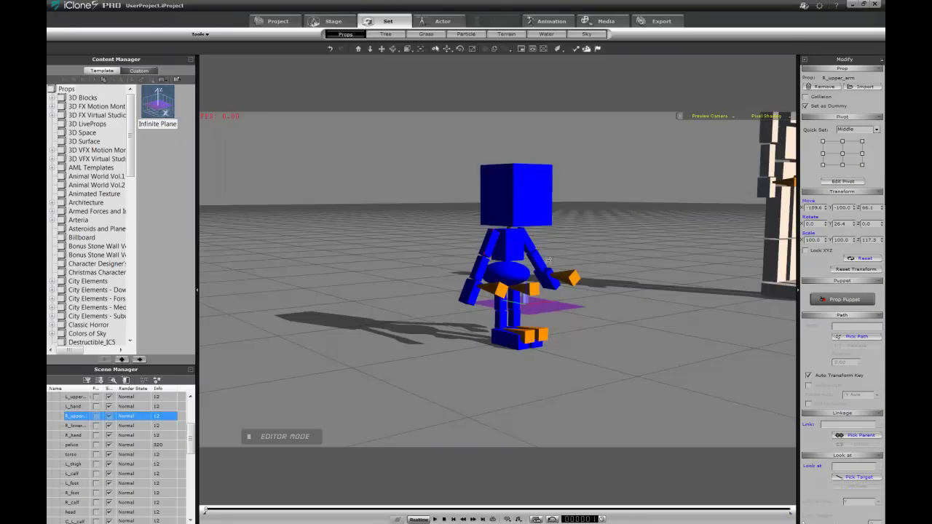
click(512, 249)
Link the blue ragdoll's torso to its pelvis.
right_drag(656, 257, 526, 263)
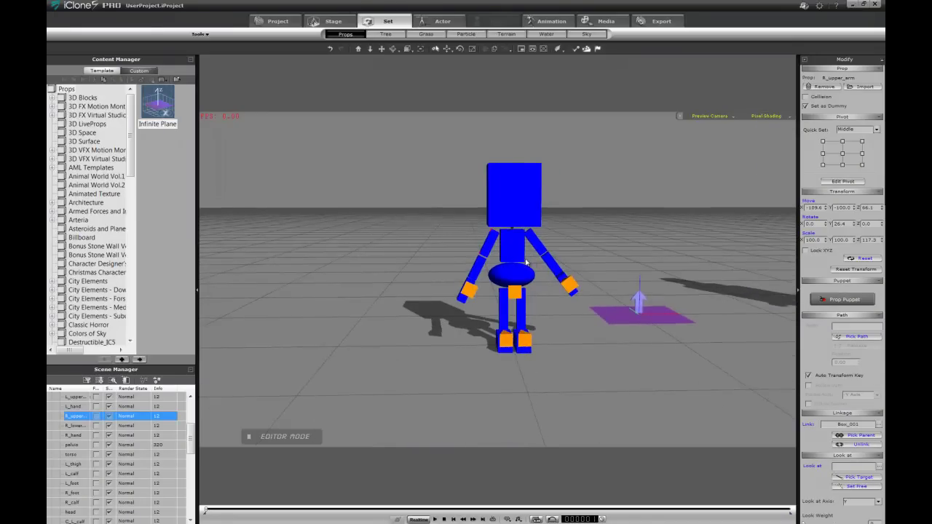
click(513, 249)
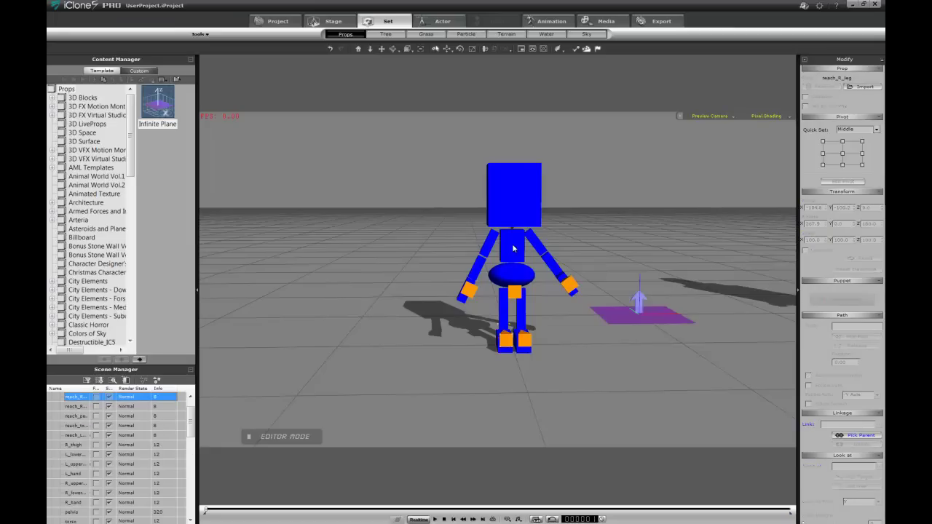
click(509, 252)
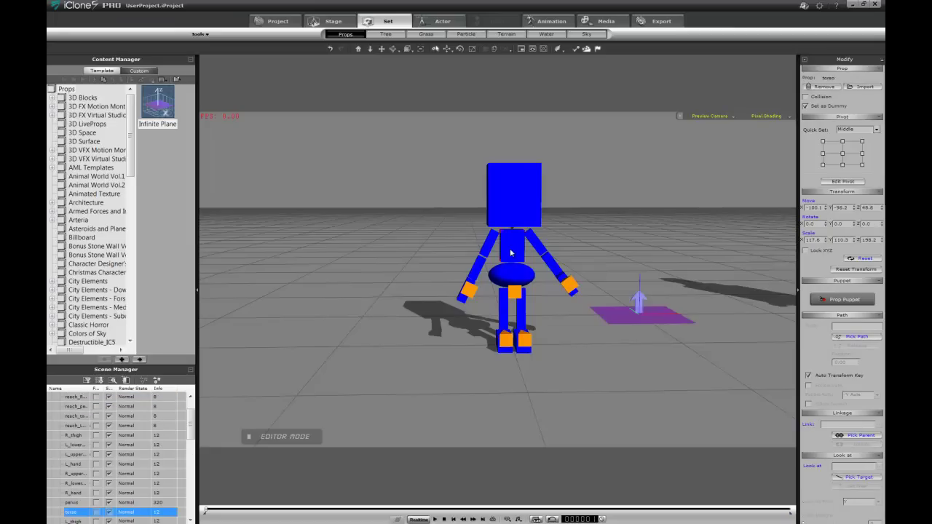
right_click(509, 251)
mouse_move(569, 270)
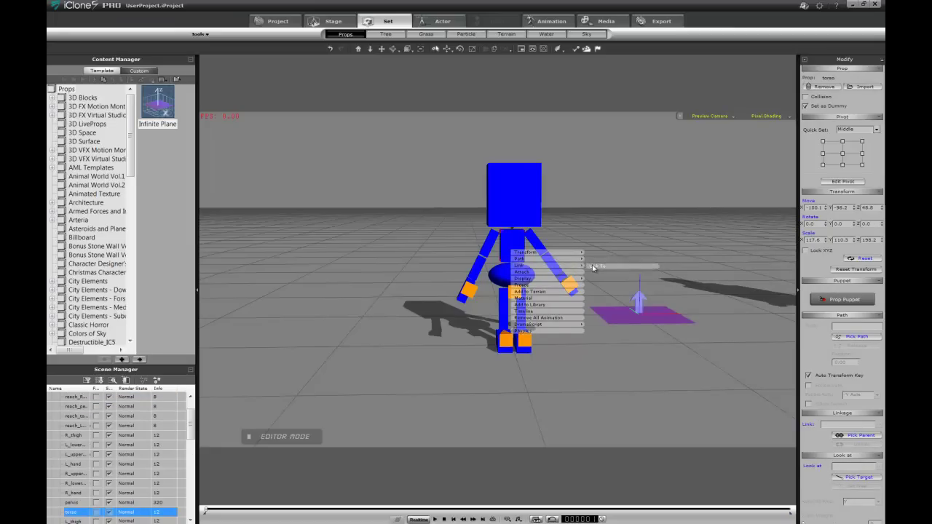
click(604, 265)
click(523, 275)
Link the blue ragdoll's right foot to its right calf.
right_drag(486, 284, 523, 280)
click(521, 279)
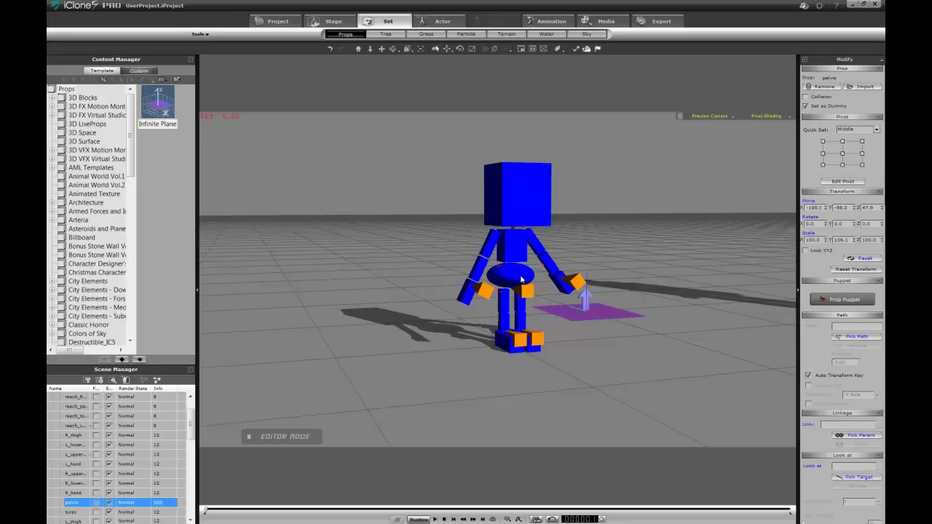
right_drag(501, 346, 512, 342)
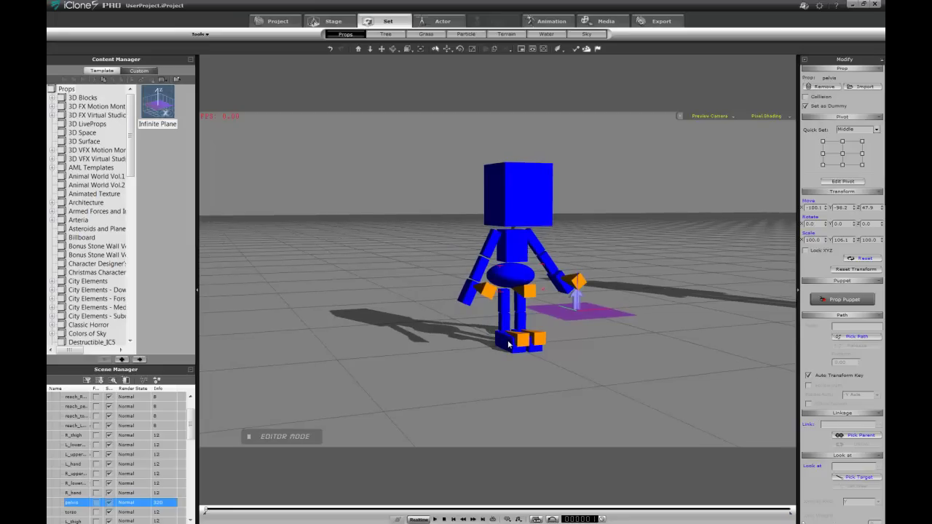
click(502, 345)
right_click(504, 342)
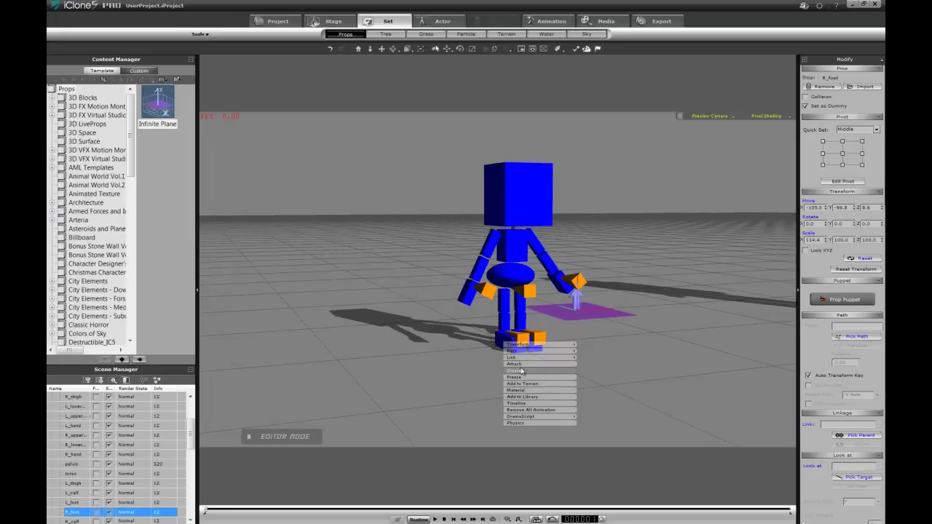
mouse_move(561, 356)
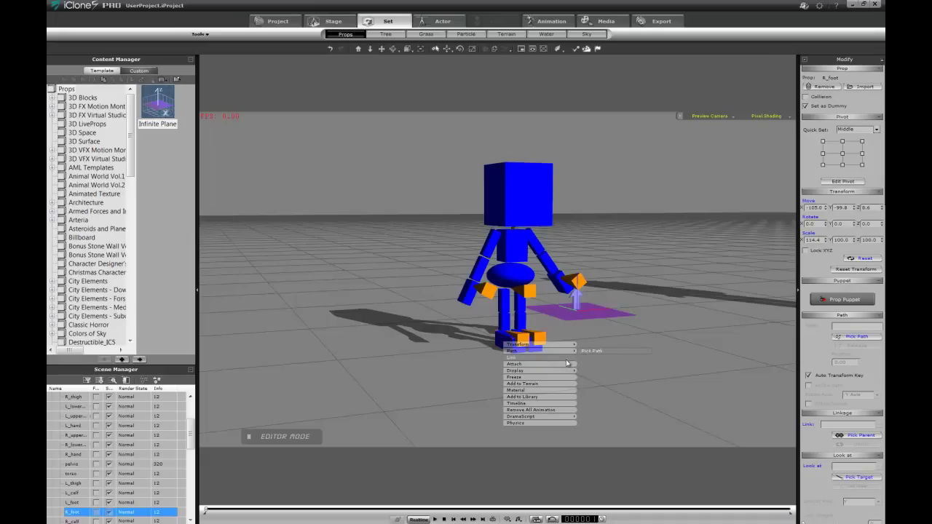
click(589, 357)
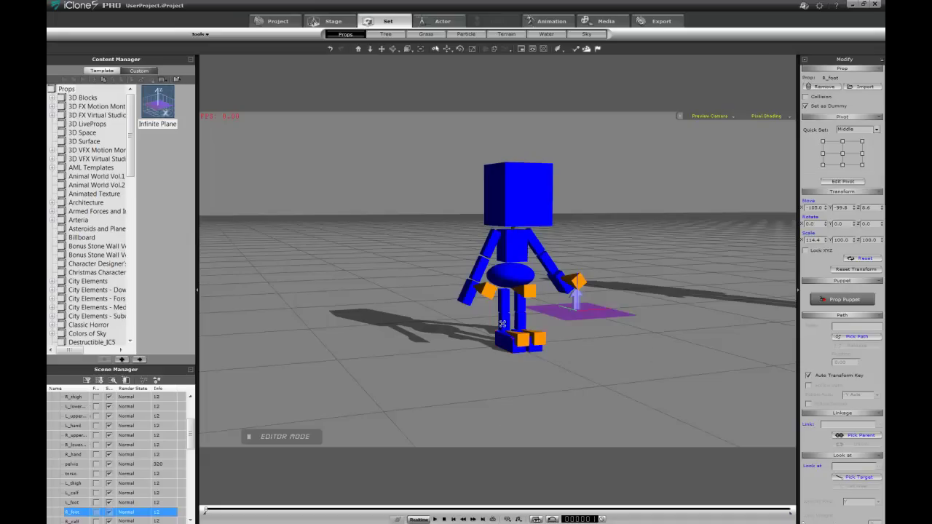
click(504, 324)
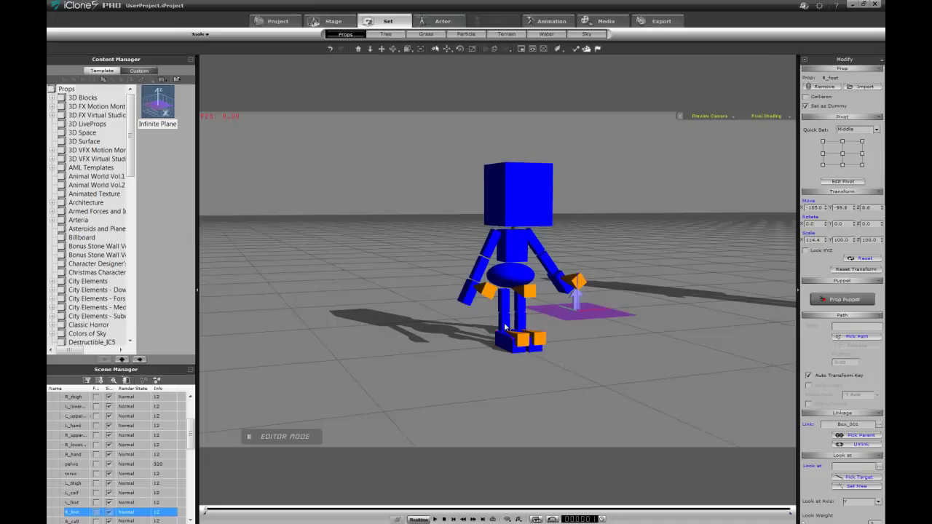
Link the blue ragdoll's right calf to its right thigh, and the right thigh to the pelvis.
right_click(504, 322)
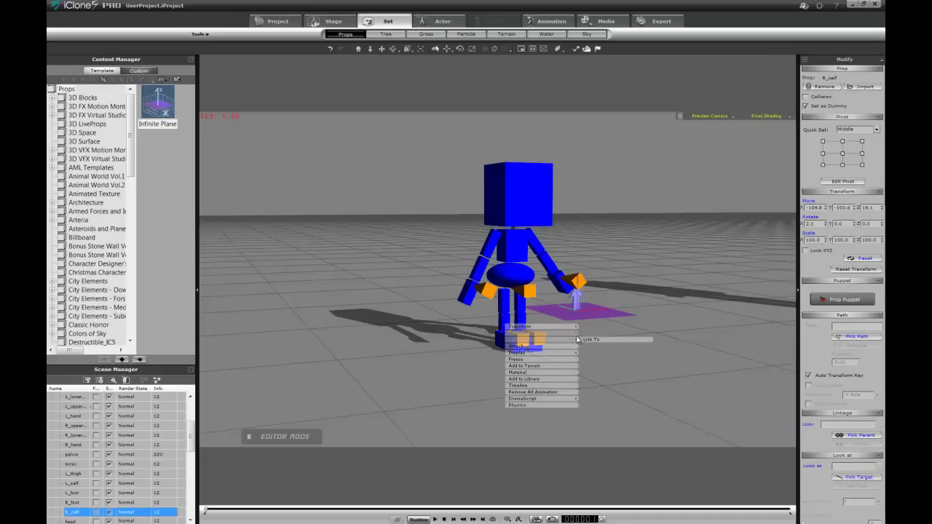
click(590, 339)
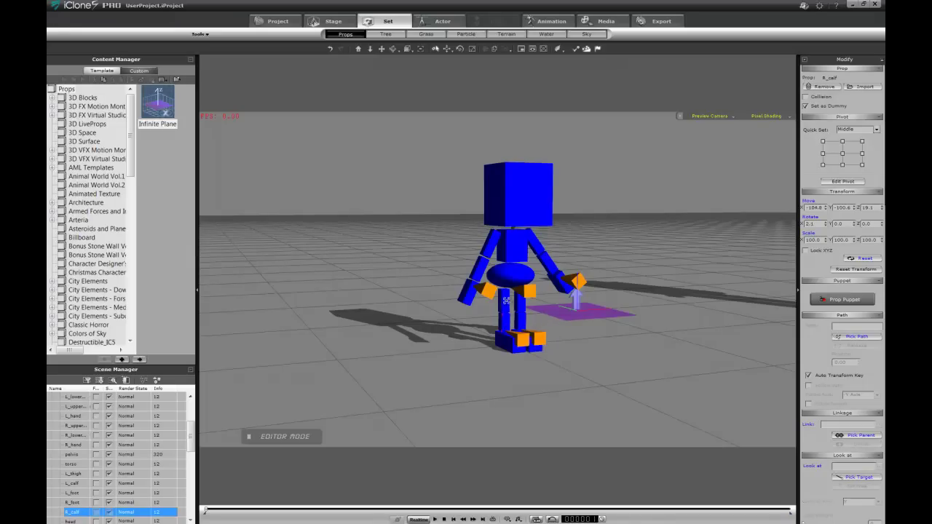
click(508, 300)
right_click(514, 303)
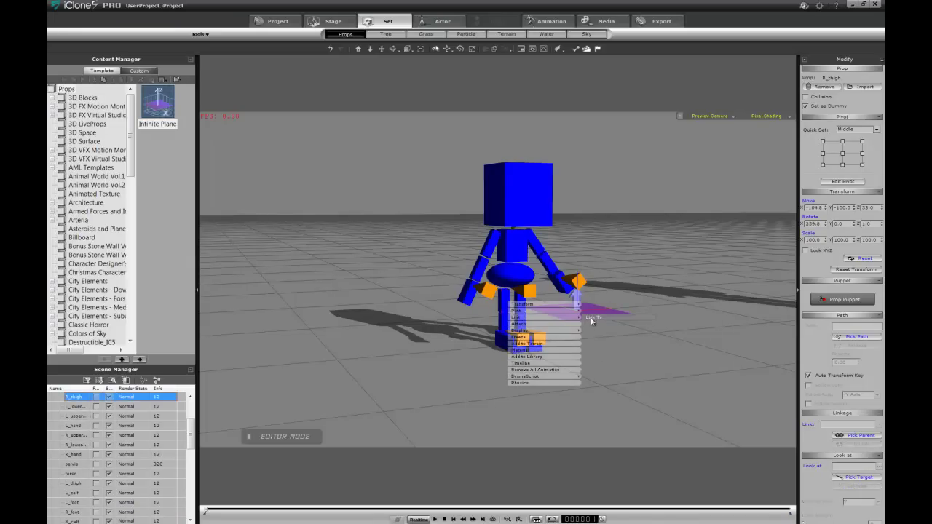
click(591, 319)
click(510, 275)
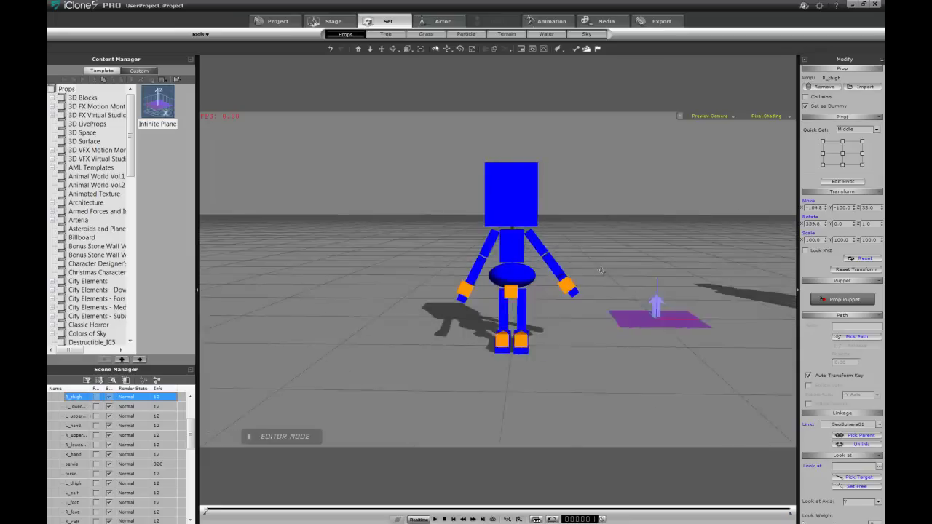
Link the blue ragdoll's left foot to its left calf.
right_drag(602, 270, 469, 300)
click(521, 345)
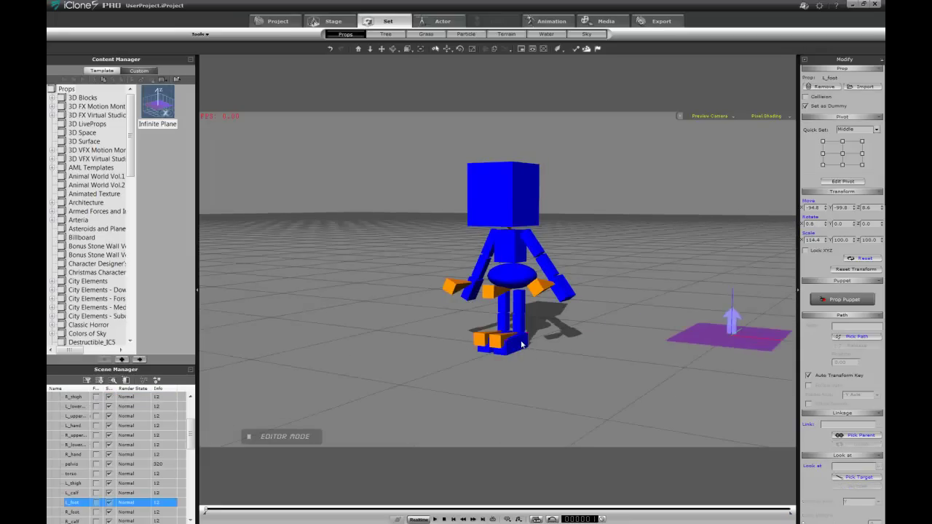
right_click(521, 344)
click(605, 358)
click(521, 329)
Link the blue ragdoll's left calf to its left thigh.
click(521, 329)
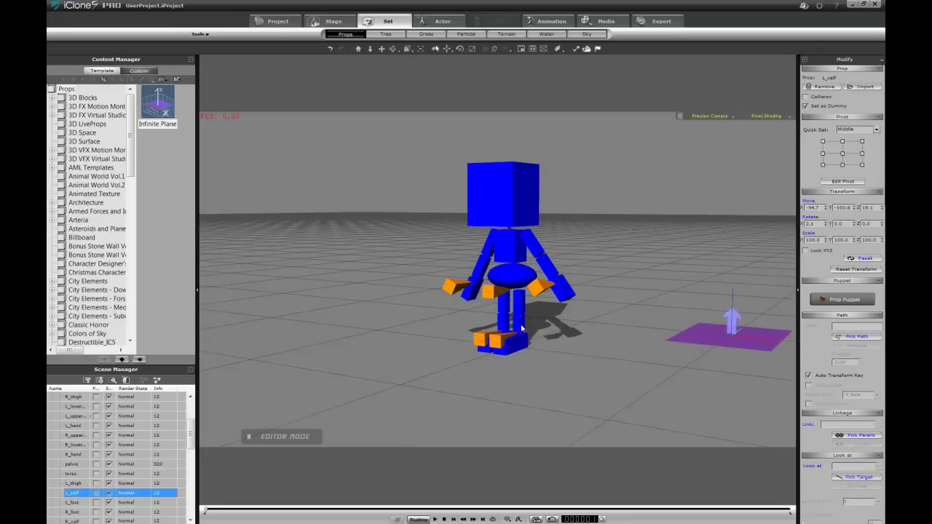
right_click(521, 329)
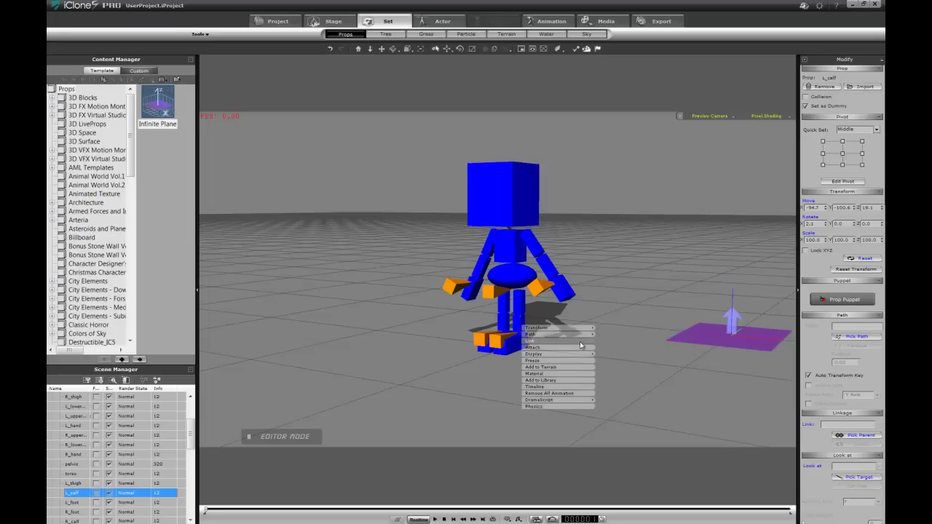
mouse_move(579, 341)
click(609, 341)
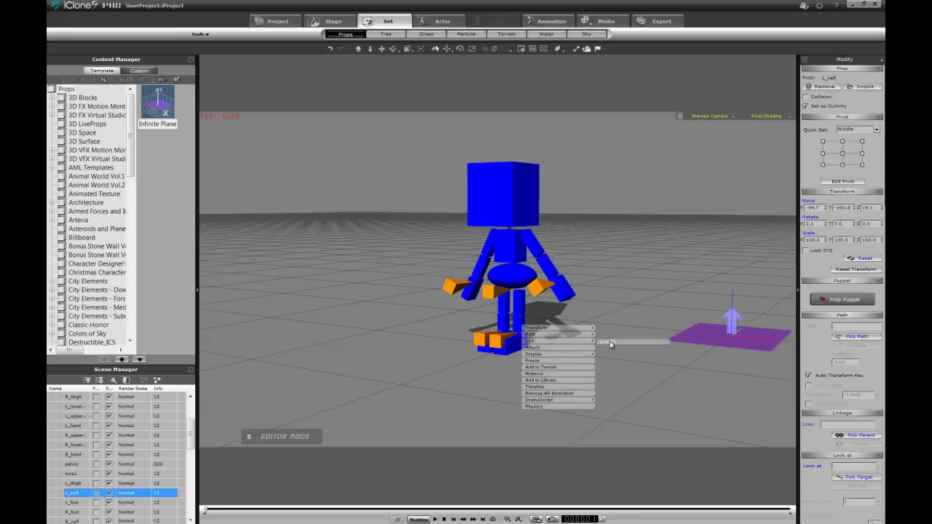
click(520, 311)
Link the blue ragdoll's left thigh to its pelvis.
click(520, 305)
click(520, 305)
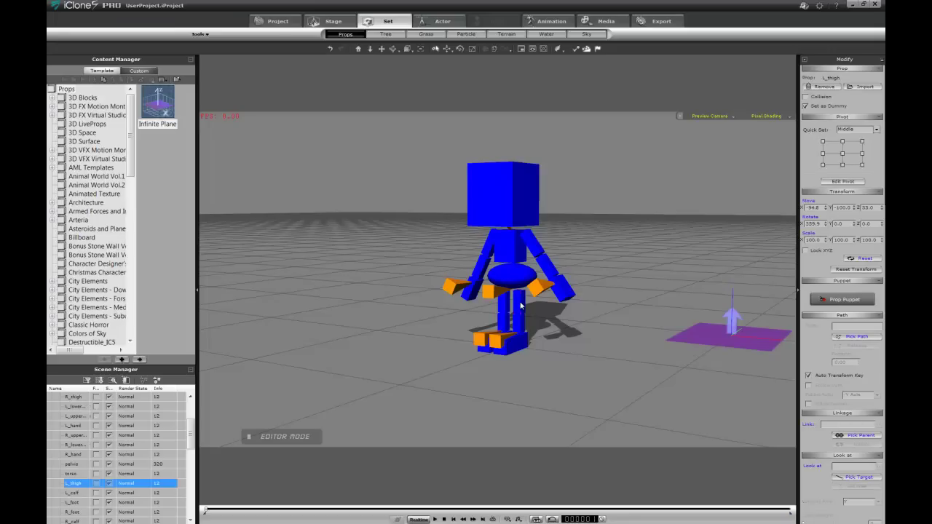
right_click(520, 306)
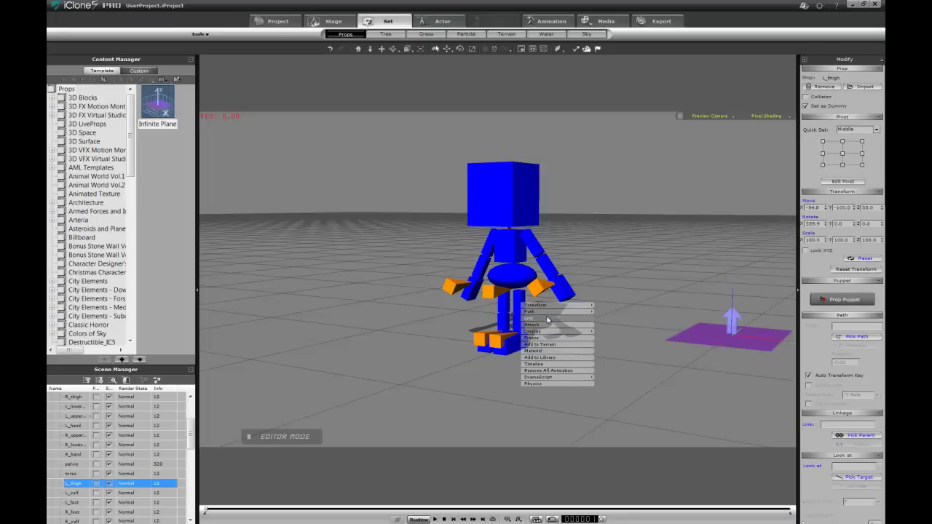
click(589, 325)
click(512, 277)
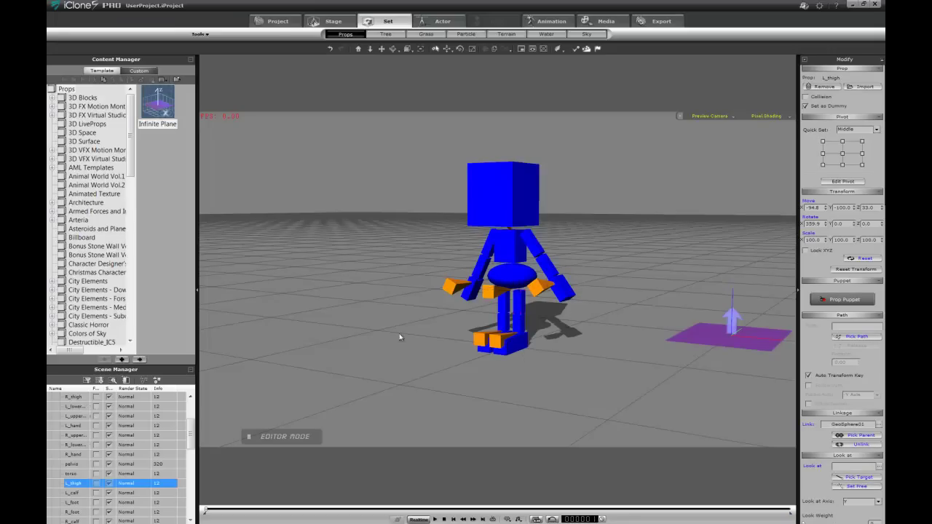
Link the orange reach_L_arm prop at the left hand to the blue ragdoll's left lower arm.
drag(473, 348, 442, 453)
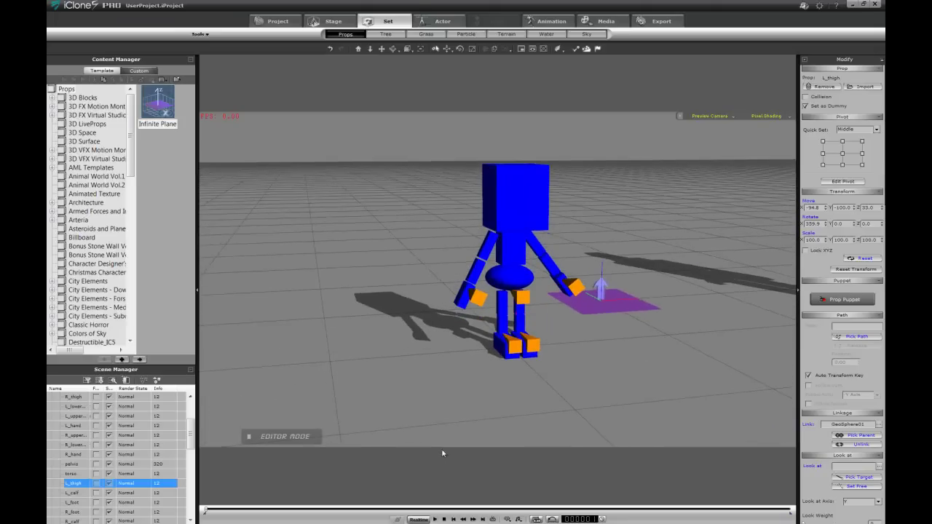
click(580, 300)
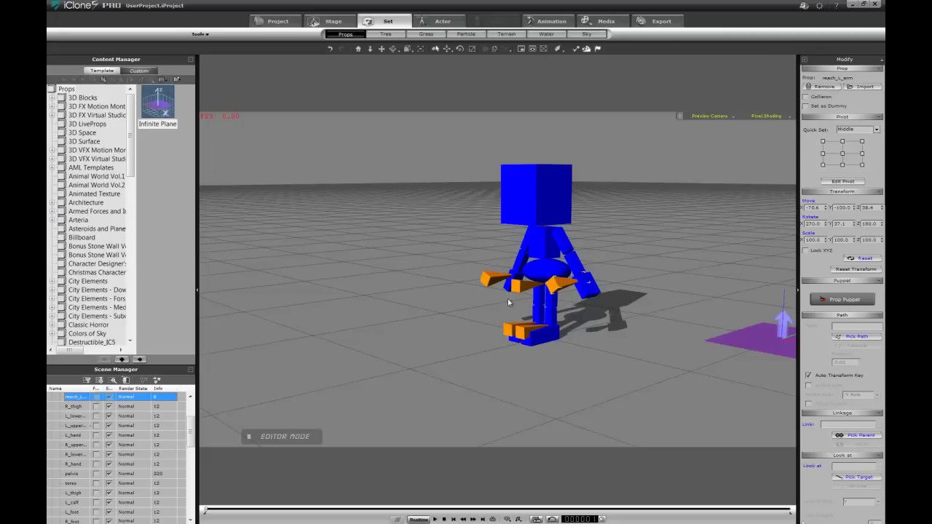
middle_drag(588, 294, 624, 274)
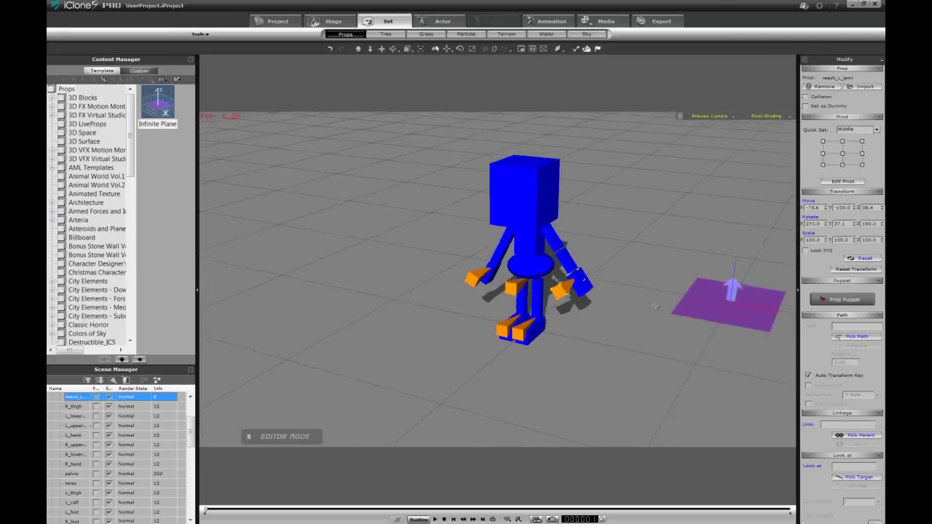
right_click(566, 291)
mouse_move(587, 304)
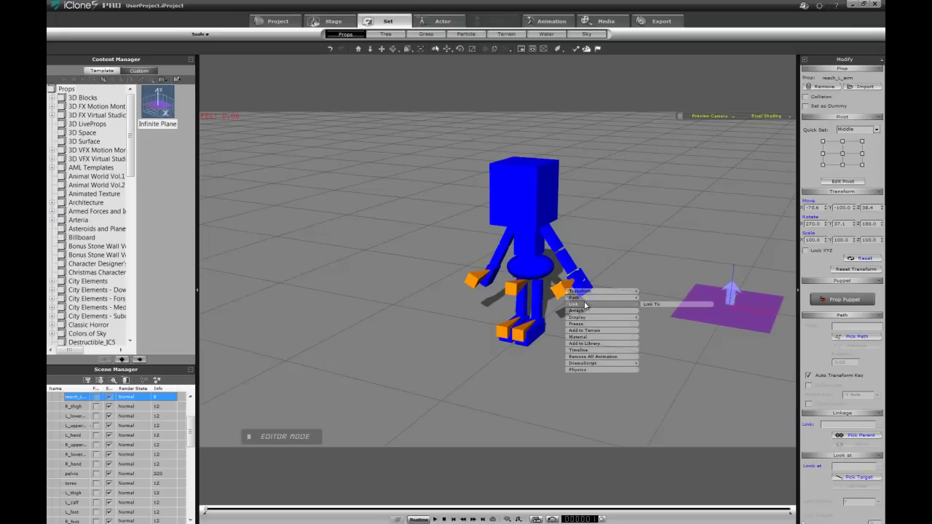
click(653, 304)
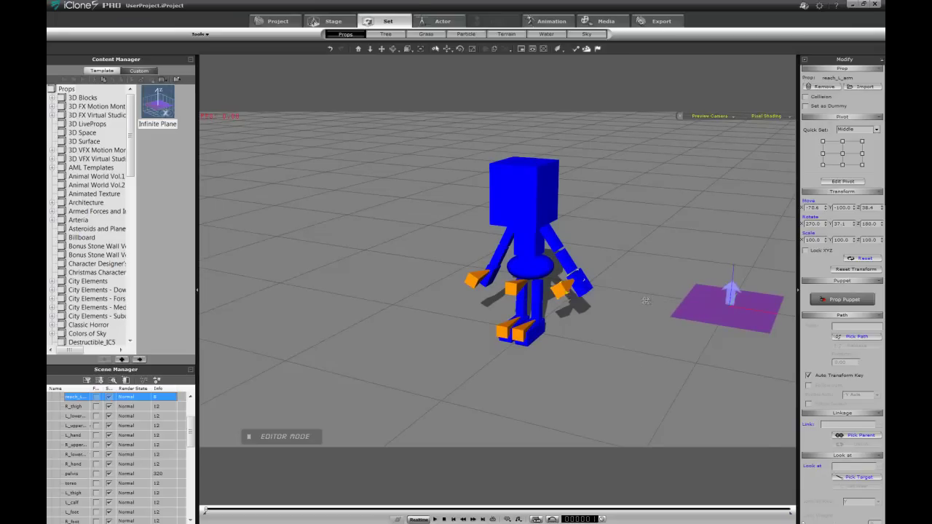
click(568, 270)
Link the orange reach_R_arm prop at the right hand to the blue ragdoll's right arm.
click(475, 280)
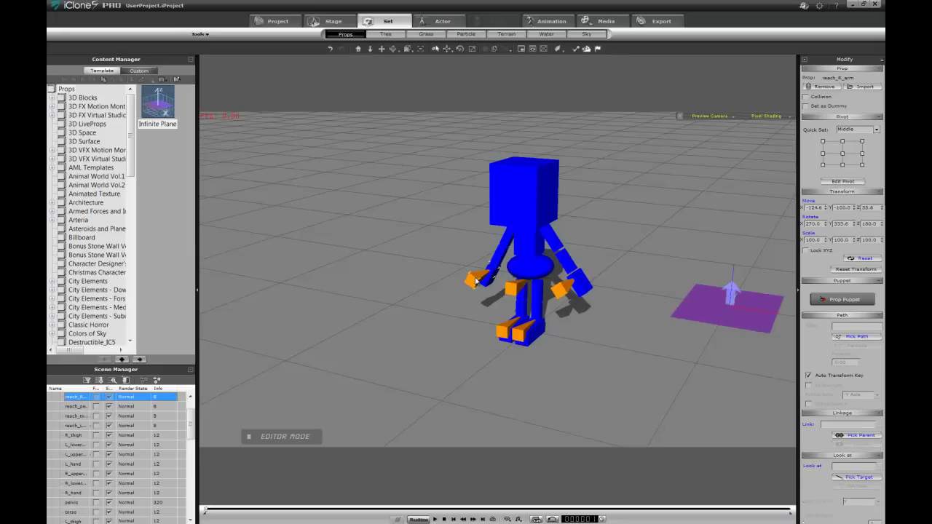
right_click(475, 280)
mouse_move(510, 293)
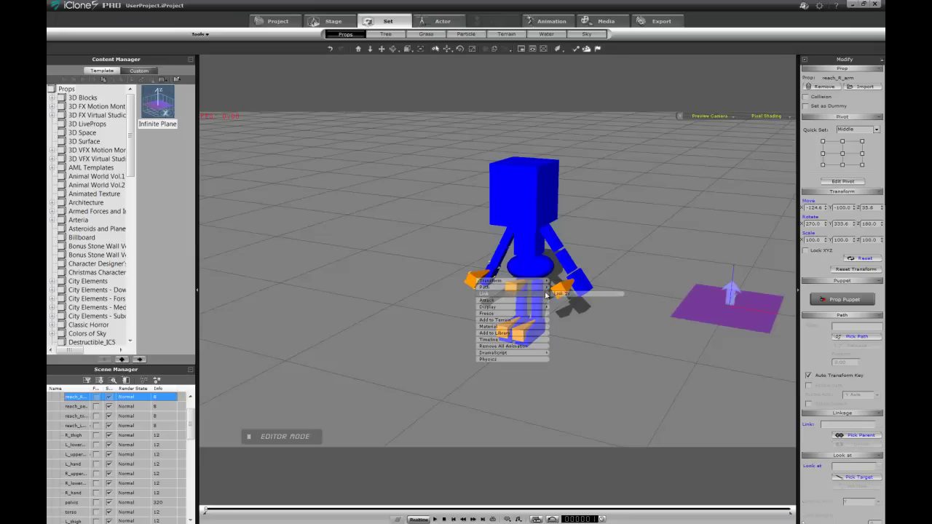
click(562, 293)
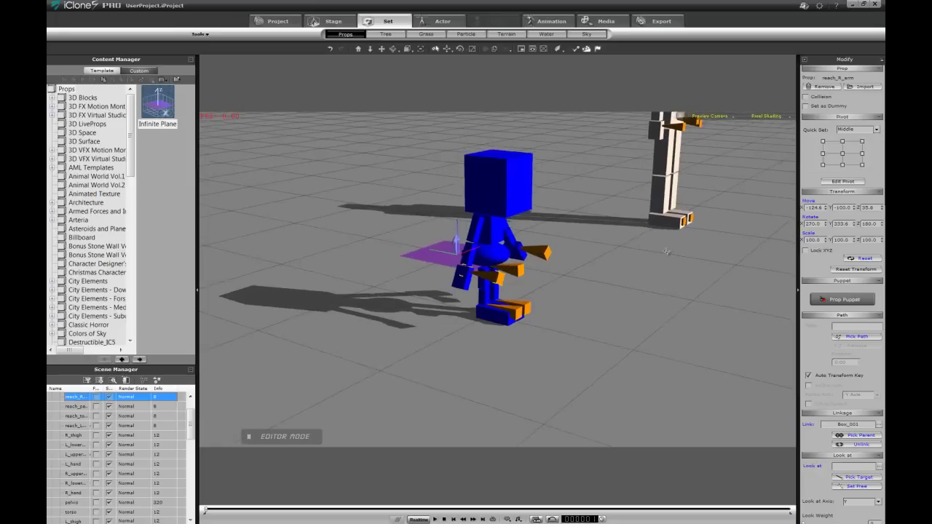
Link the orange reach_R_leg prop at the right foot to the blue ragdoll's right calf.
click(519, 311)
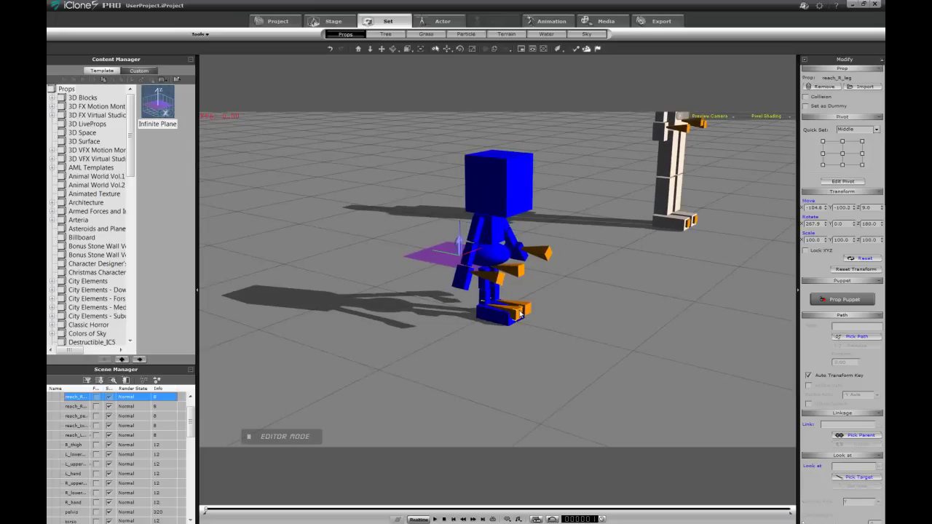
right_click(519, 313)
mouse_move(561, 326)
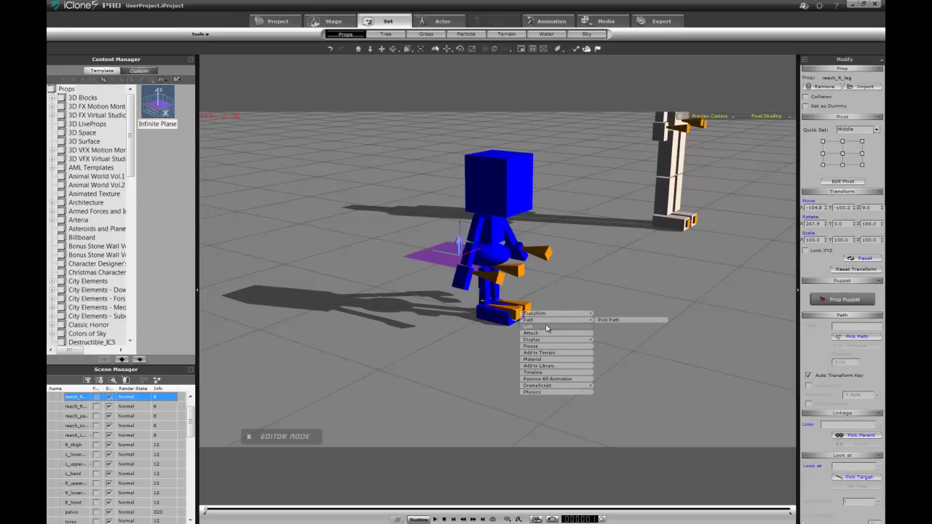
click(609, 330)
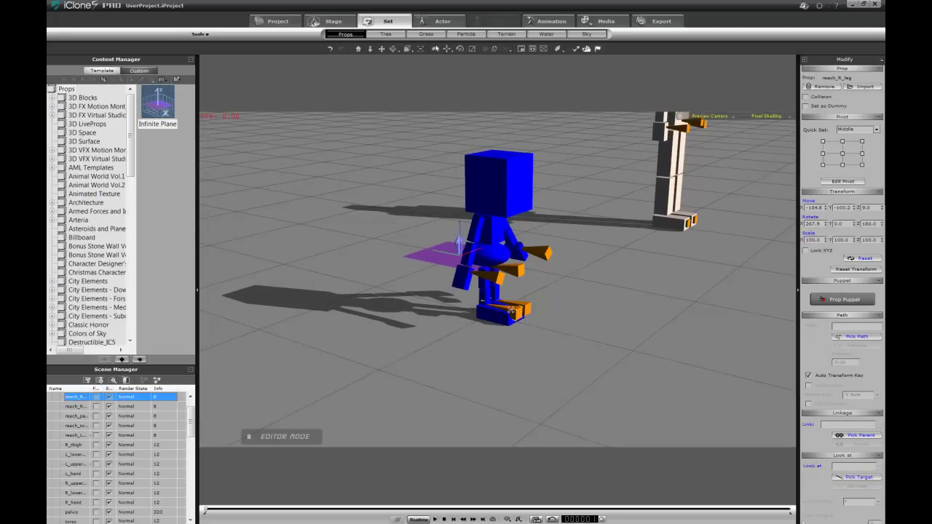
click(485, 299)
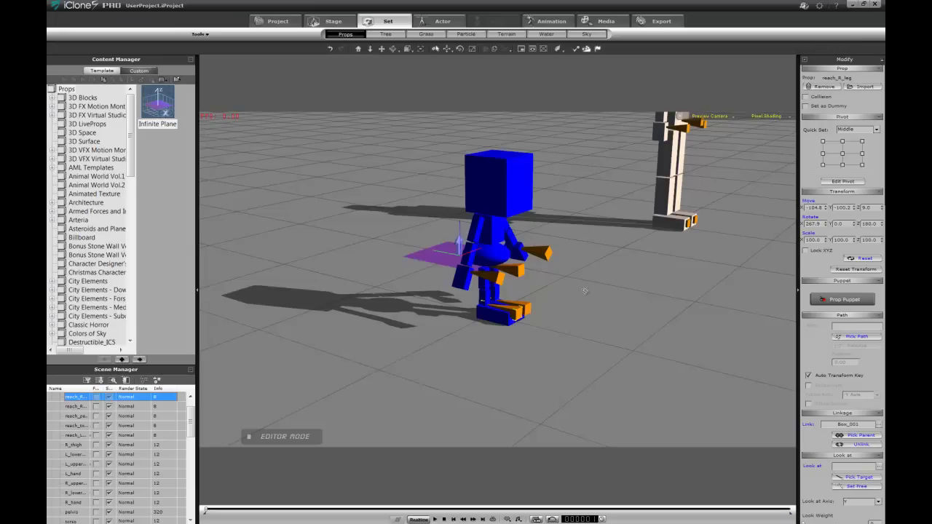
Link the orange reach_L_leg prop at the left foot to the blue ragdoll's left calf.
click(529, 311)
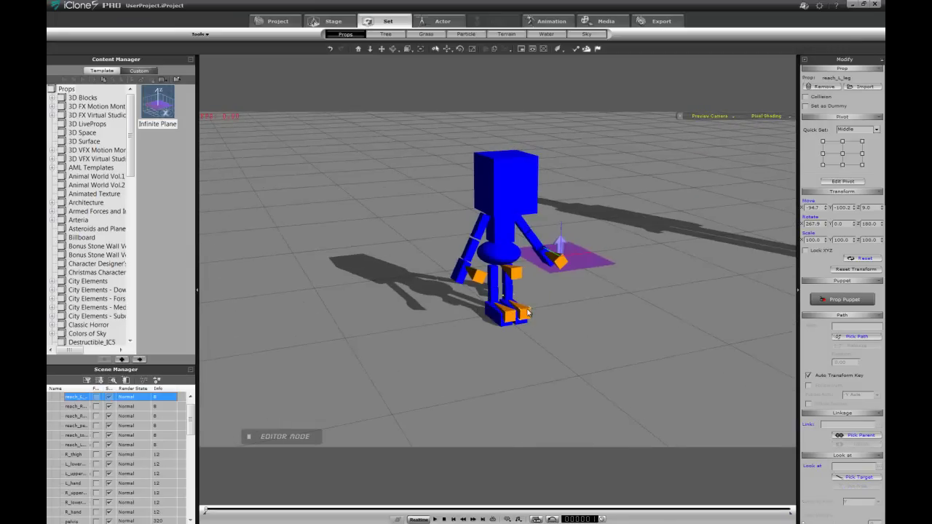
right_click(529, 311)
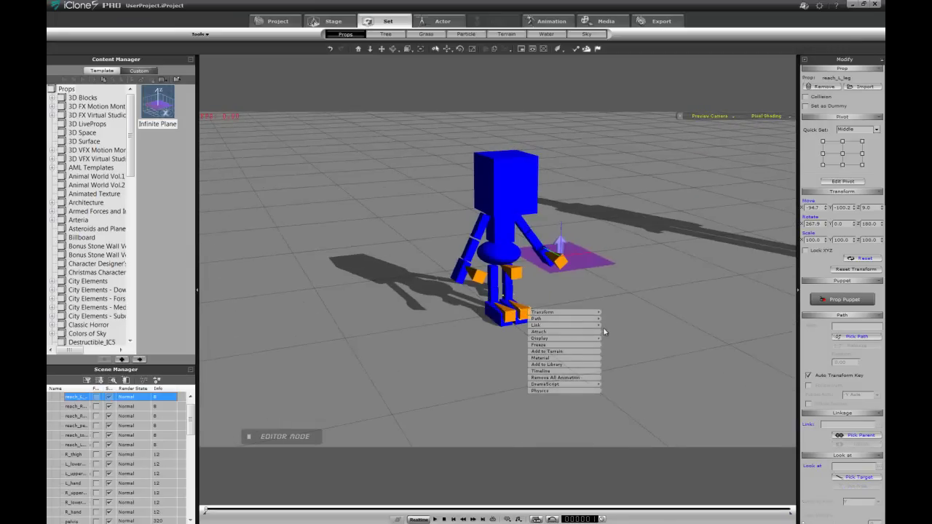
click(610, 325)
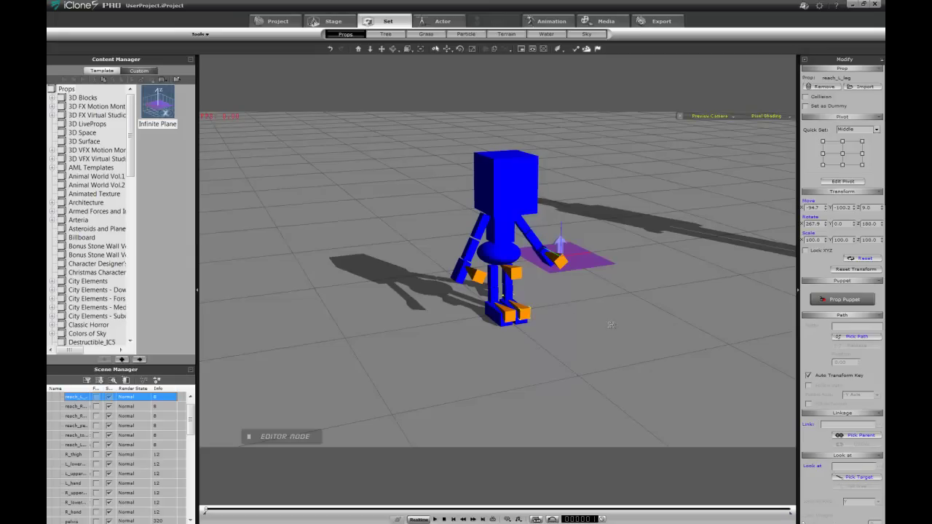
click(508, 293)
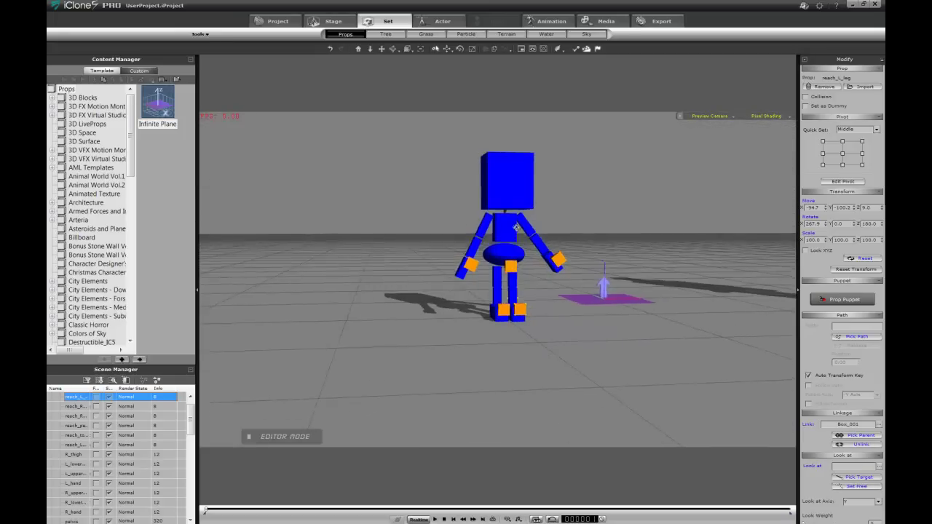
Link the orange reach_pelvis prop to the blue ragdoll's pelvis.
click(519, 272)
right_click(518, 272)
mouse_move(568, 285)
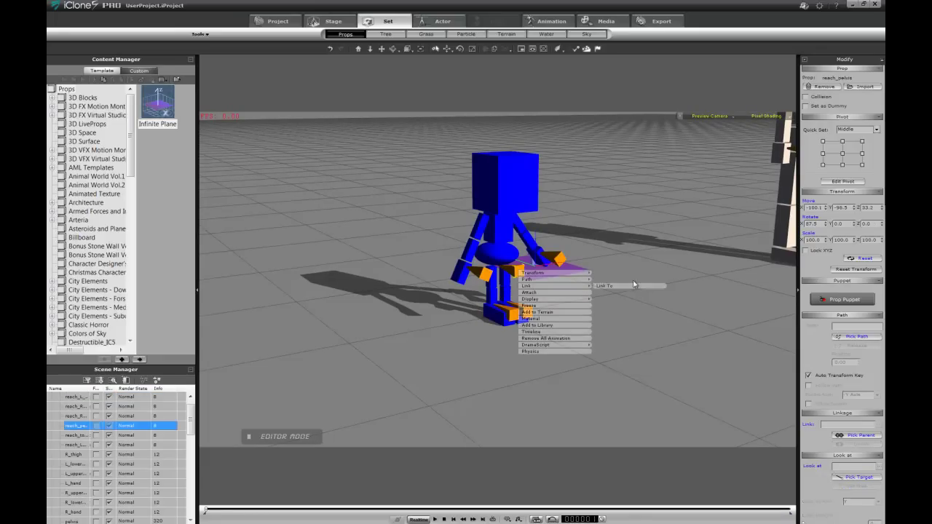
click(634, 286)
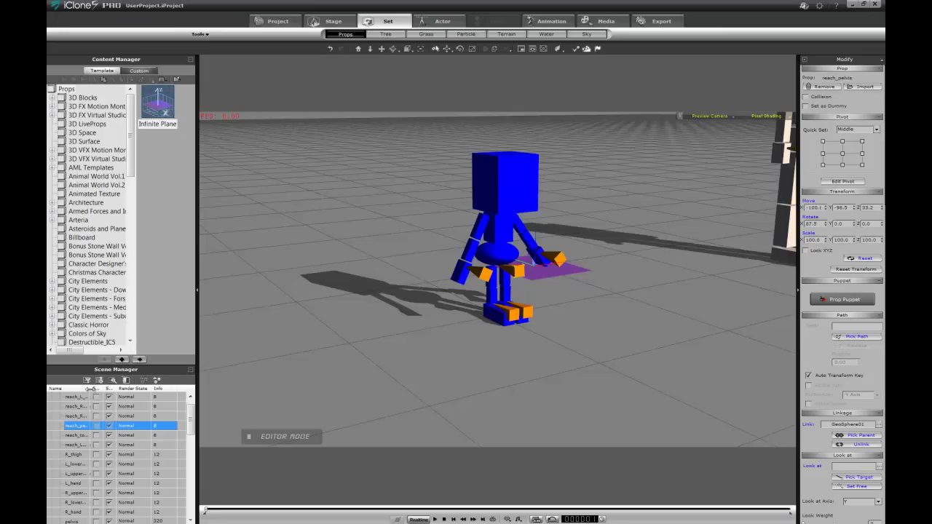
Widen the scene list's name column and link the reach_torso prop to the blue ragdoll's torso.
drag(96, 390, 106, 390)
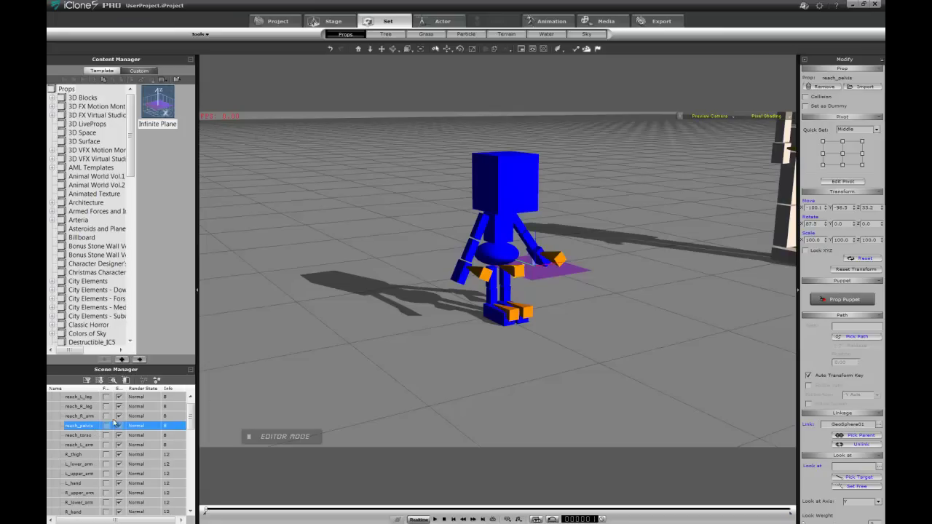
click(83, 435)
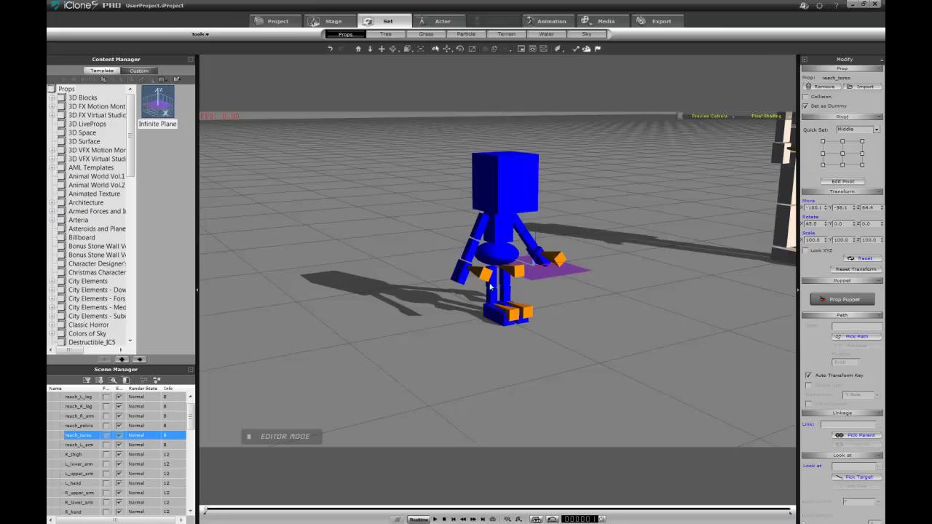
right_drag(582, 238, 509, 200)
scroll(519, 174, up, 3)
scroll(507, 160, down, 3)
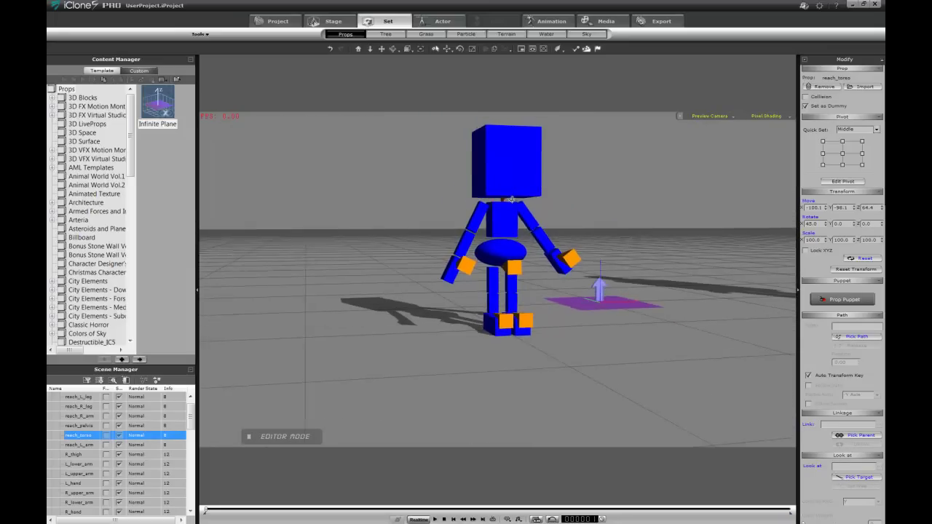
middle_drag(509, 200, 508, 249)
right_click(499, 245)
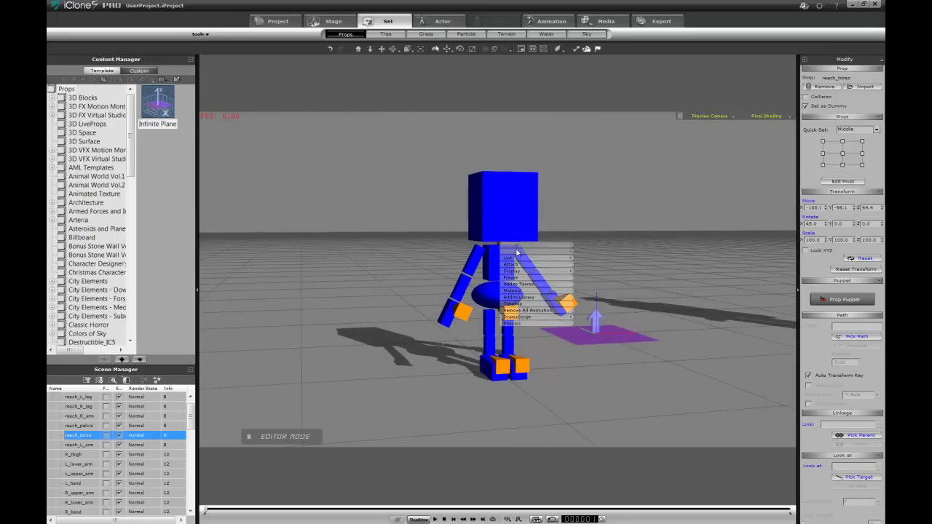
click(583, 257)
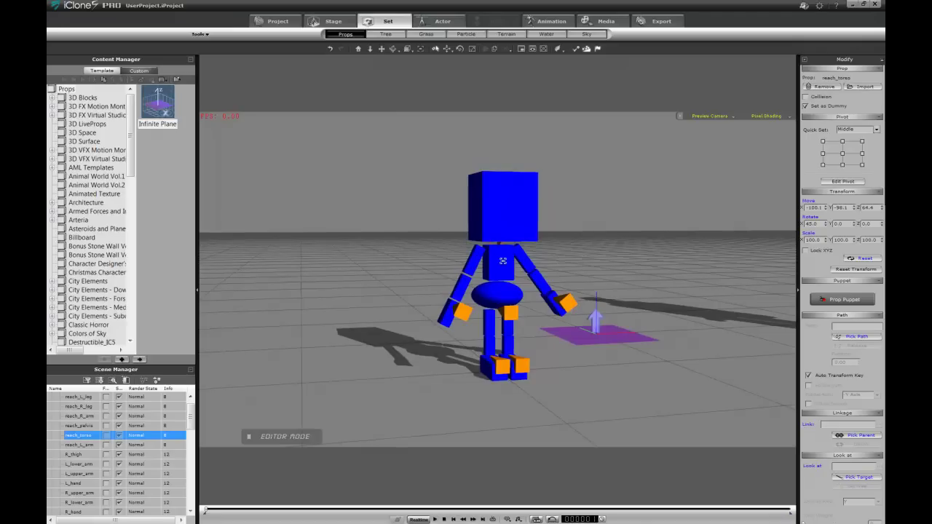
click(502, 262)
scroll(637, 242, down, 3)
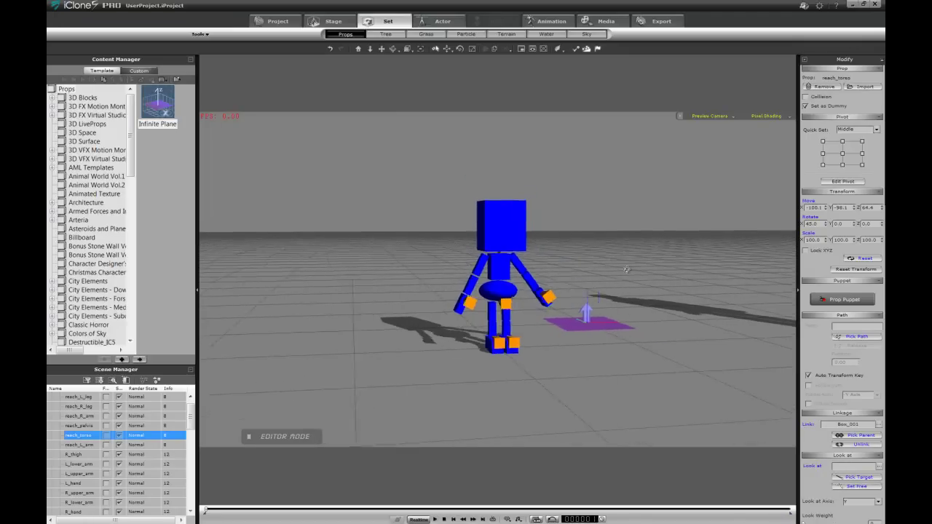
Play the physics simulation to test how both ragdolls and the linked reach props fall, and reset it to the first frame.
right_drag(637, 241, 623, 279)
click(387, 243)
scroll(623, 279, down, 2)
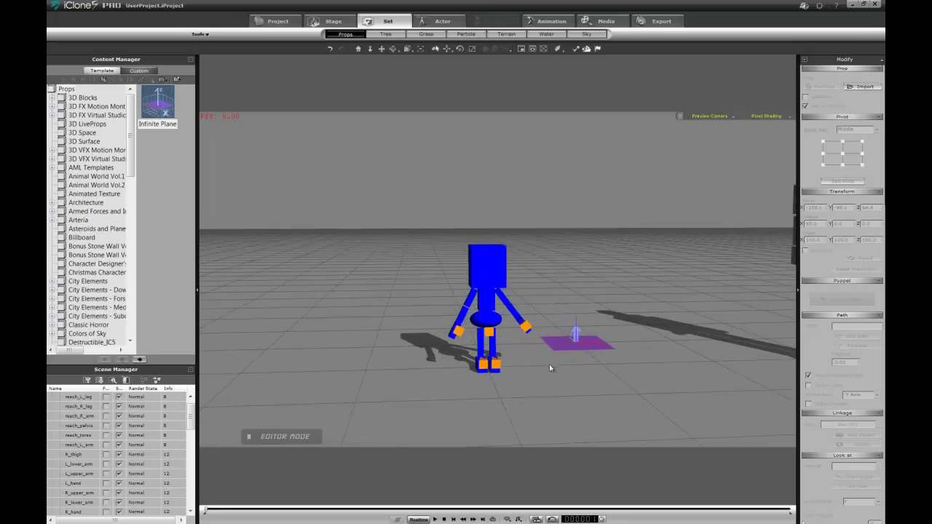
key(space)
key(space)
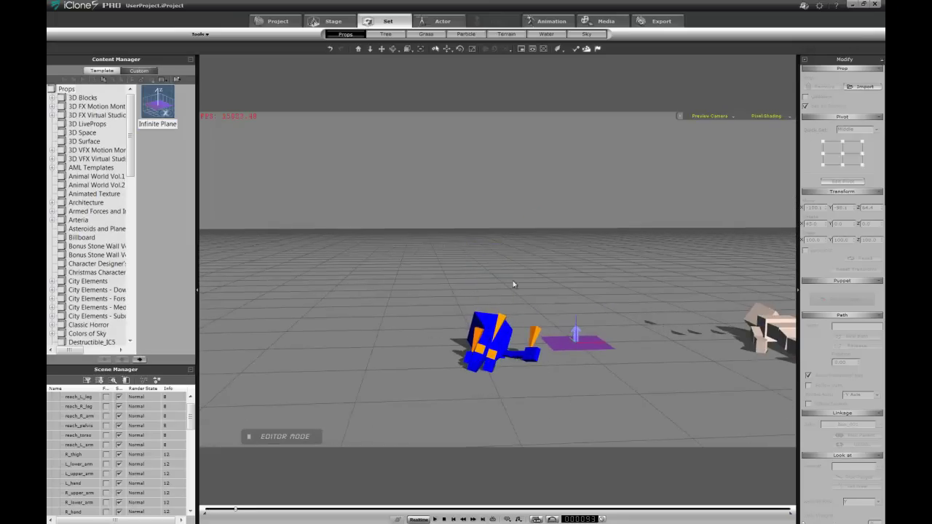
right_drag(514, 282, 480, 259)
key(space)
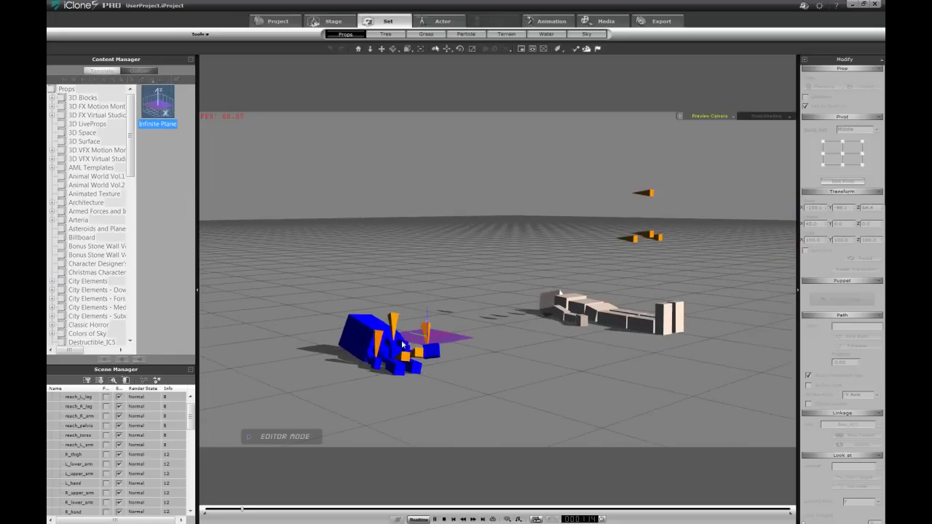
click(444, 519)
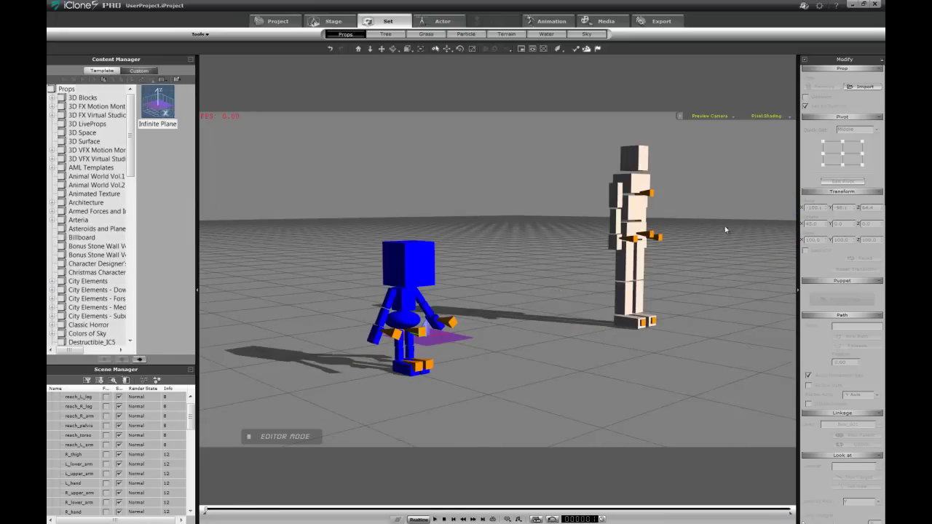
Examine the blue ragdoll, its linked reach props and the white ragdoll from several angles and distances.
right_drag(725, 229, 592, 280)
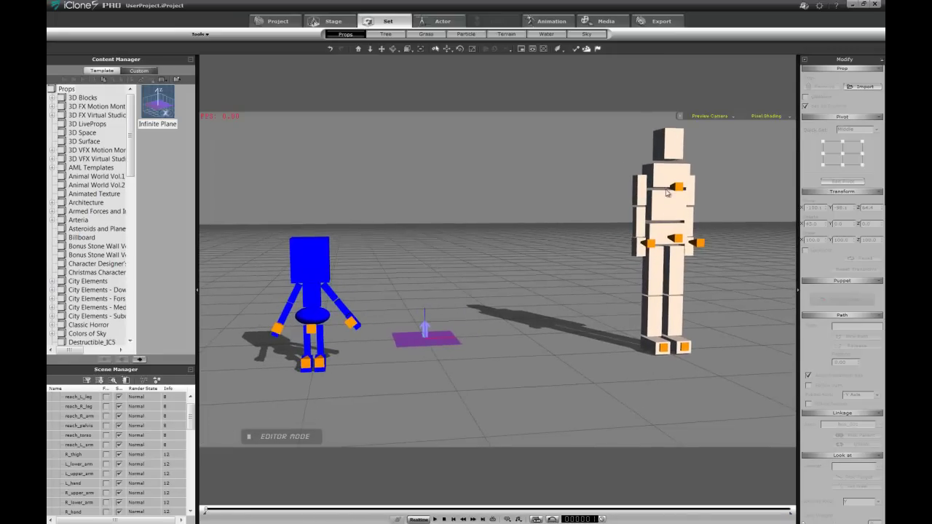
middle_drag(382, 223, 362, 244)
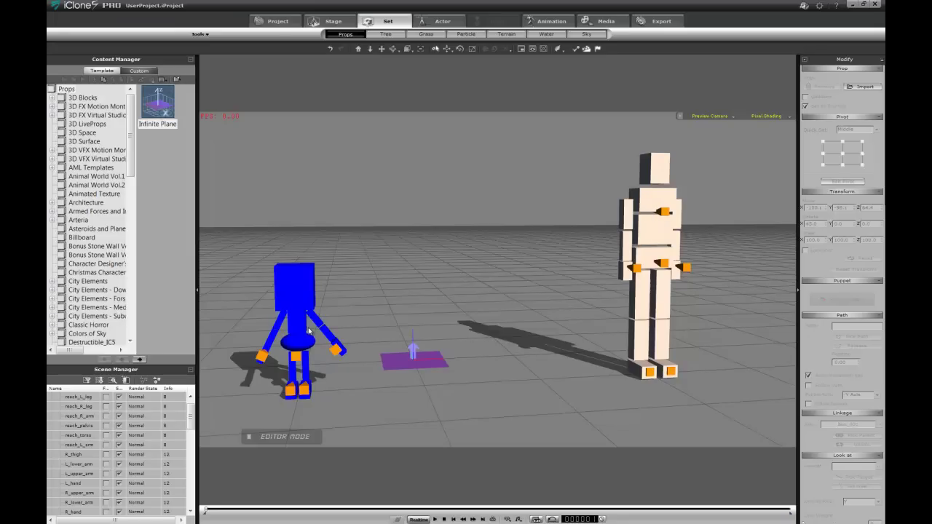
middle_drag(350, 275, 430, 249)
scroll(431, 250, down, 3)
right_drag(430, 250, 418, 177)
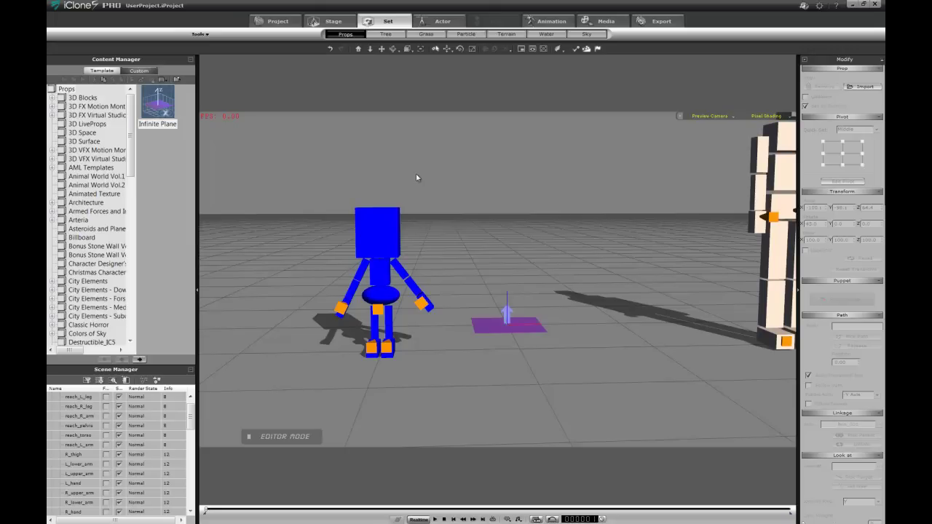
middle_drag(402, 171, 412, 251)
right_drag(412, 251, 412, 259)
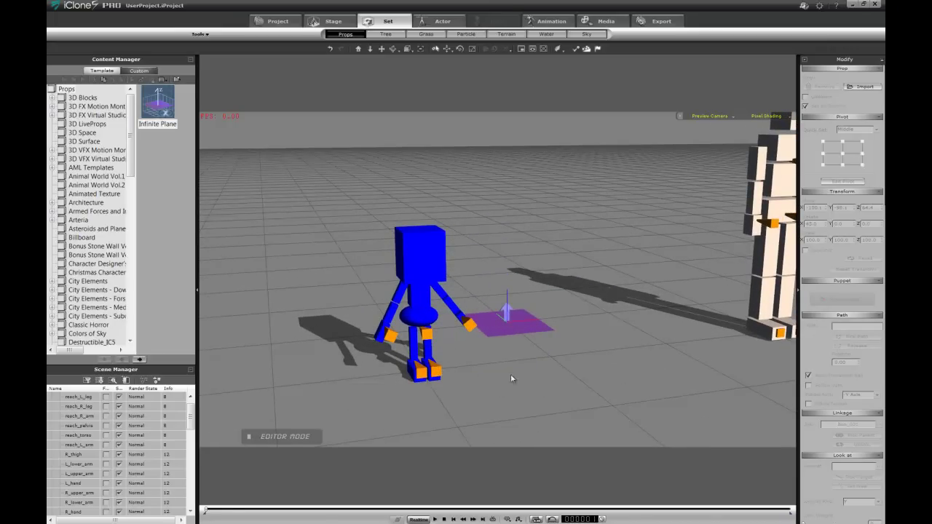
right_drag(510, 379, 572, 270)
scroll(561, 273, down, 2)
scroll(567, 269, up, 4)
scroll(572, 269, down, 2)
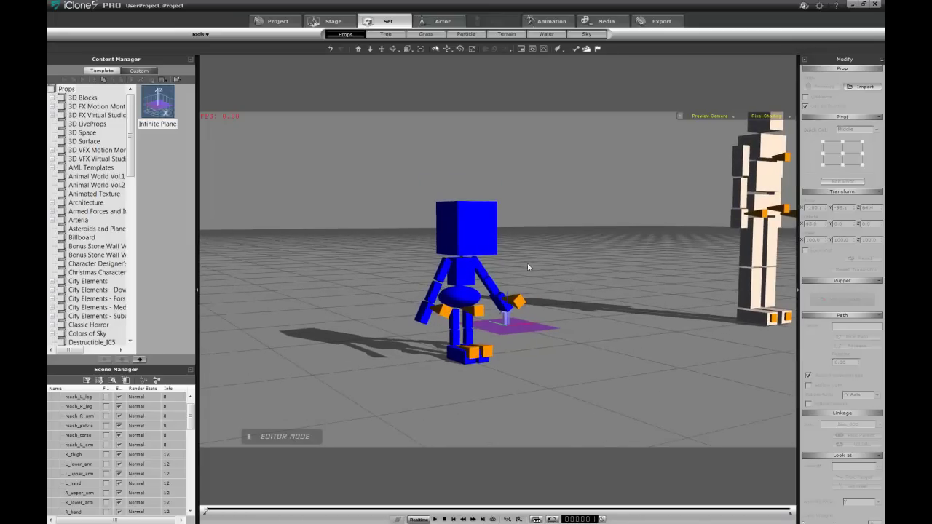
scroll(528, 268, down, 3)
scroll(524, 237, up, 4)
right_drag(473, 324, 522, 309)
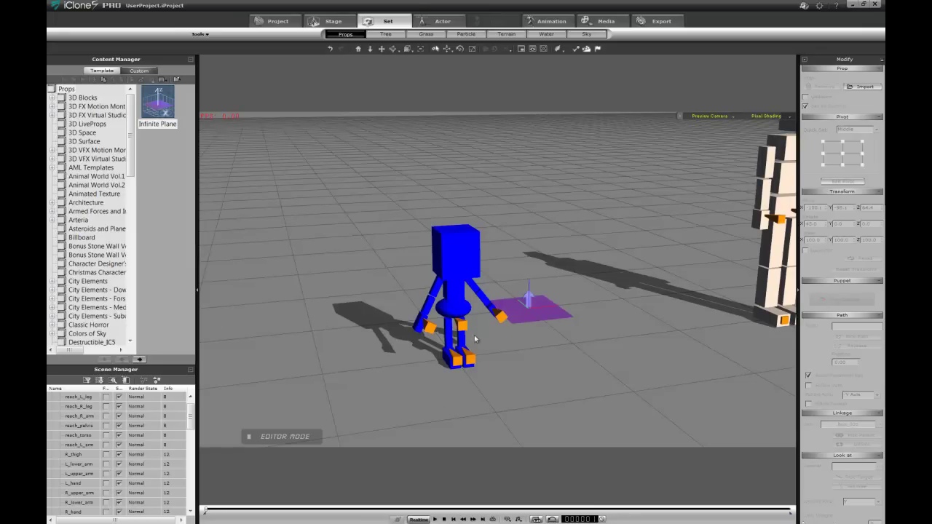
right_drag(474, 335, 548, 302)
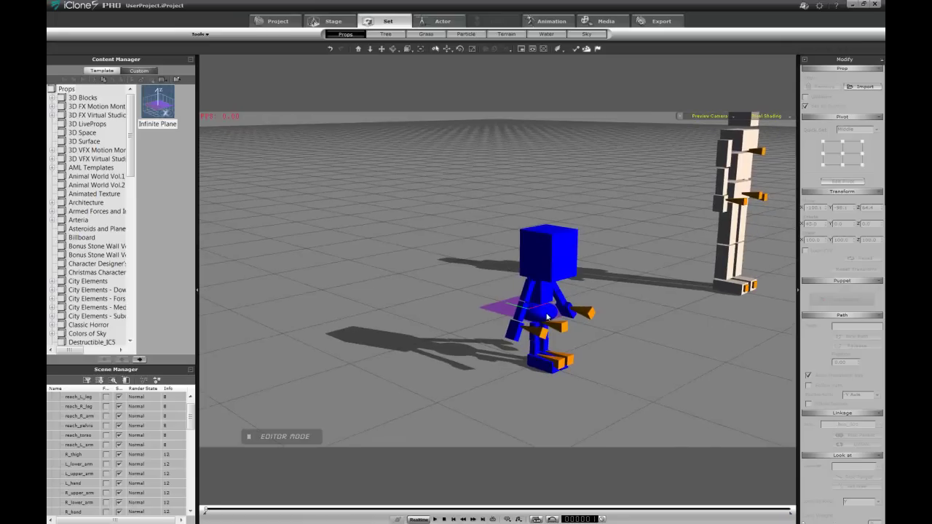
Try posing the blue ragdoll's right arm by rotating its upper arm and lower arm.
click(547, 316)
click(532, 295)
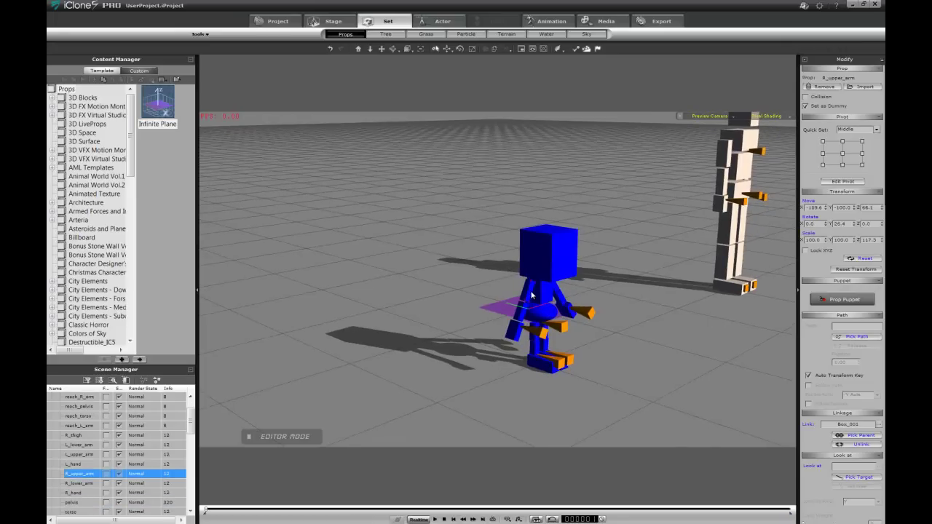
key(e)
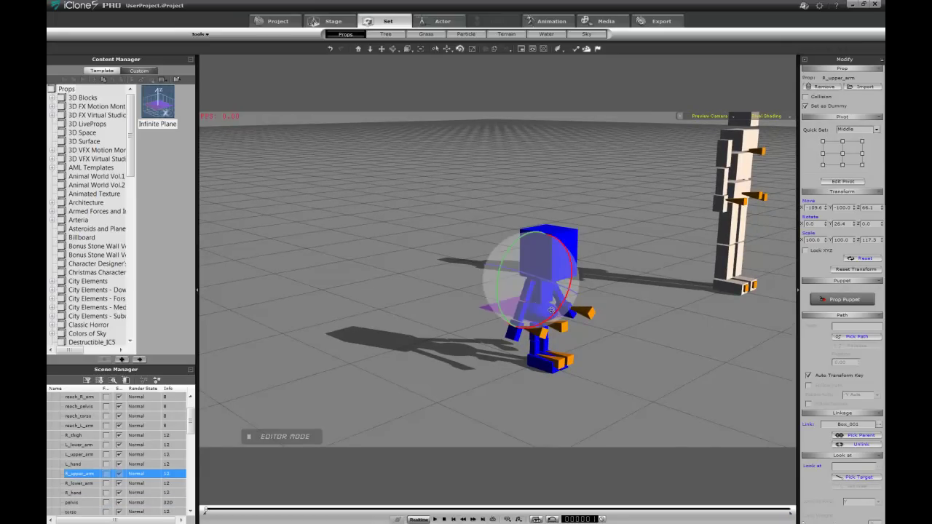
drag(553, 310, 524, 308)
click(526, 300)
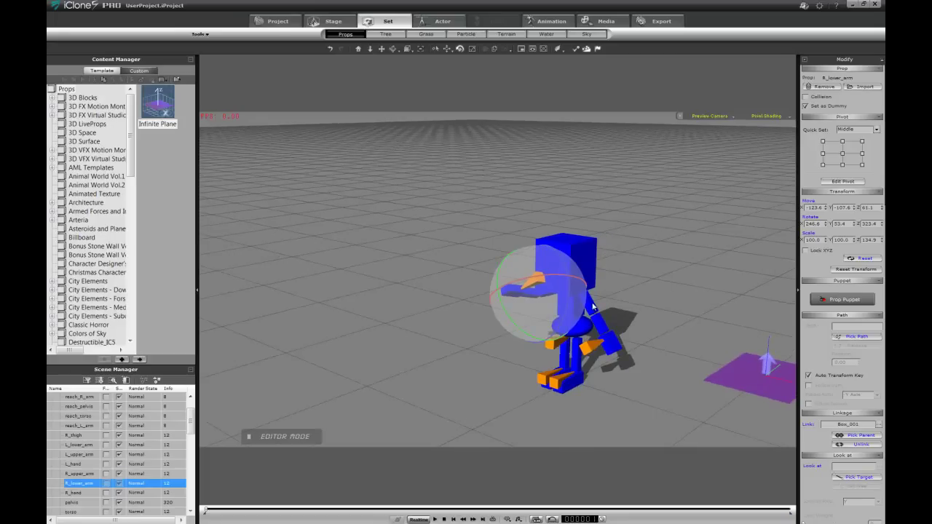
Try posing the blue ragdoll's left arm by rotating its upper and lower parts.
click(592, 306)
drag(565, 316, 580, 347)
click(608, 337)
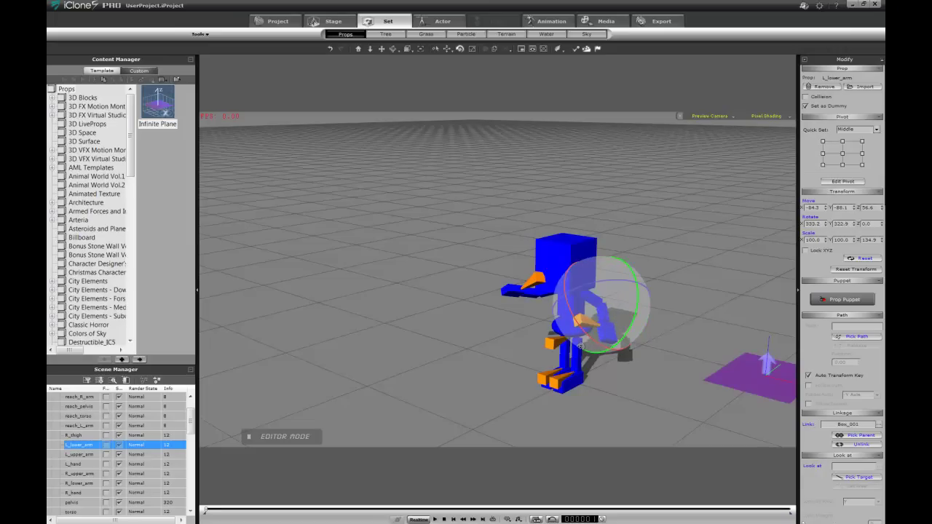
Examine from several angles how the orange reach props follow the blue ragdoll's posed arms.
middle_drag(468, 324, 578, 315)
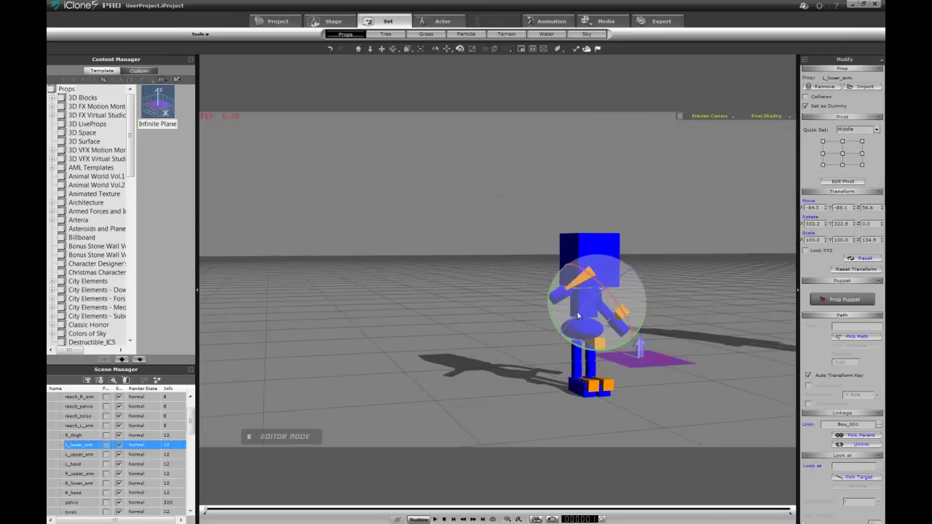
right_drag(578, 315, 669, 400)
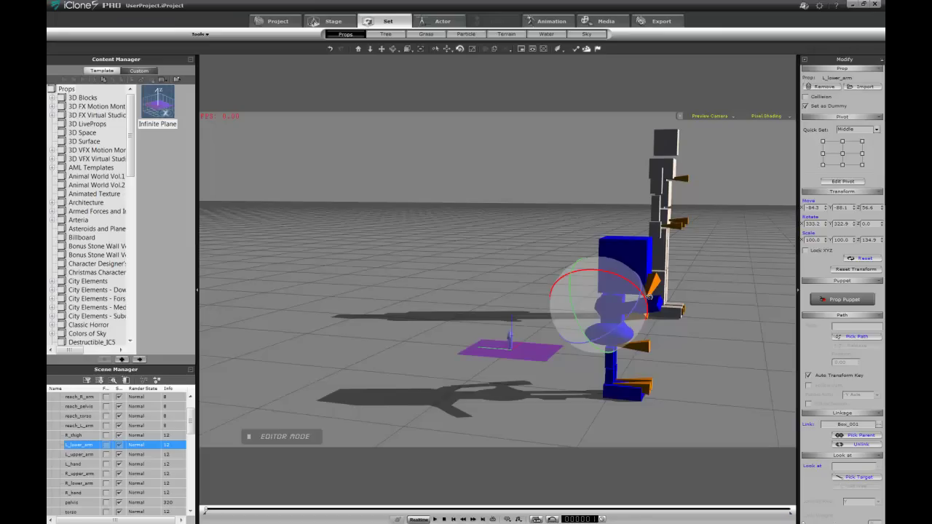
scroll(524, 243, down, 3)
right_drag(525, 243, 343, 281)
middle_drag(343, 281, 217, 263)
scroll(528, 198, up, 3)
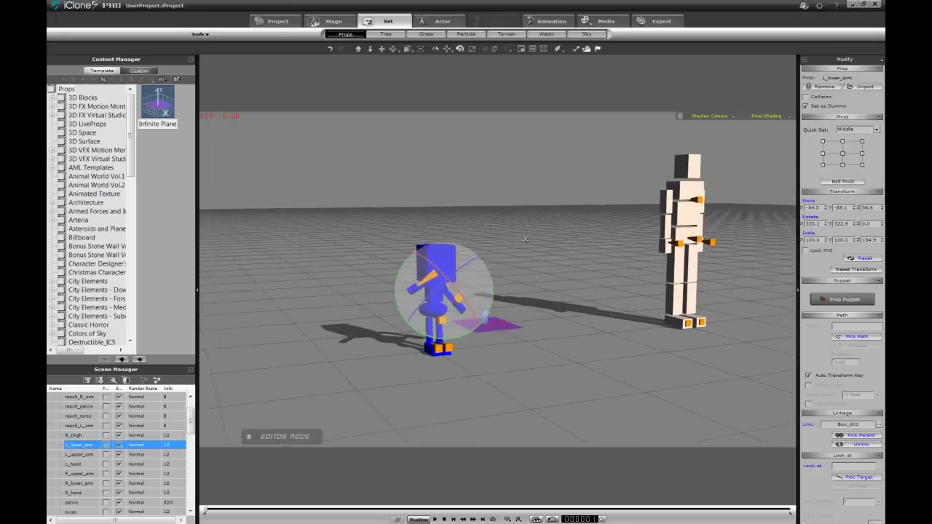
right_drag(529, 197, 488, 213)
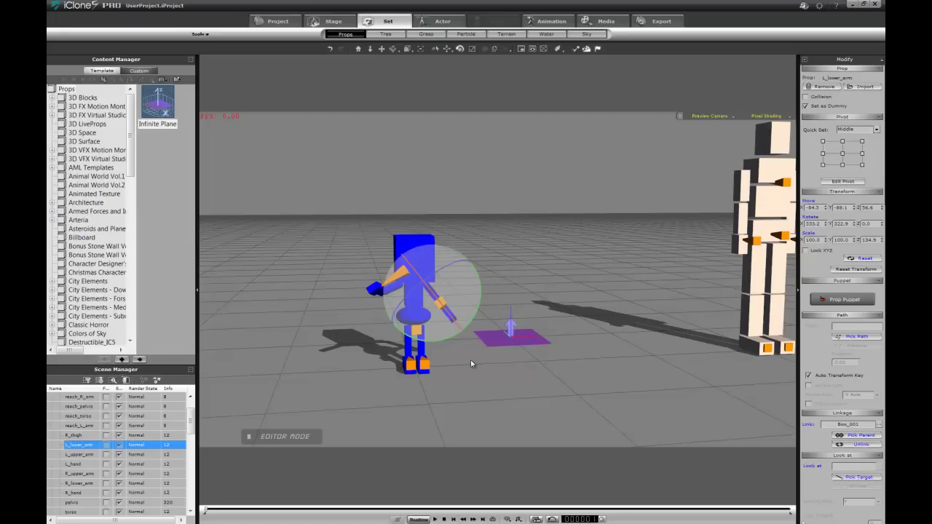
Undo the arm rotations on the blue ragdoll.
key(ctrl+z)
key(ctrl+z)
key(ctrl+z)
key(ctrl+z)
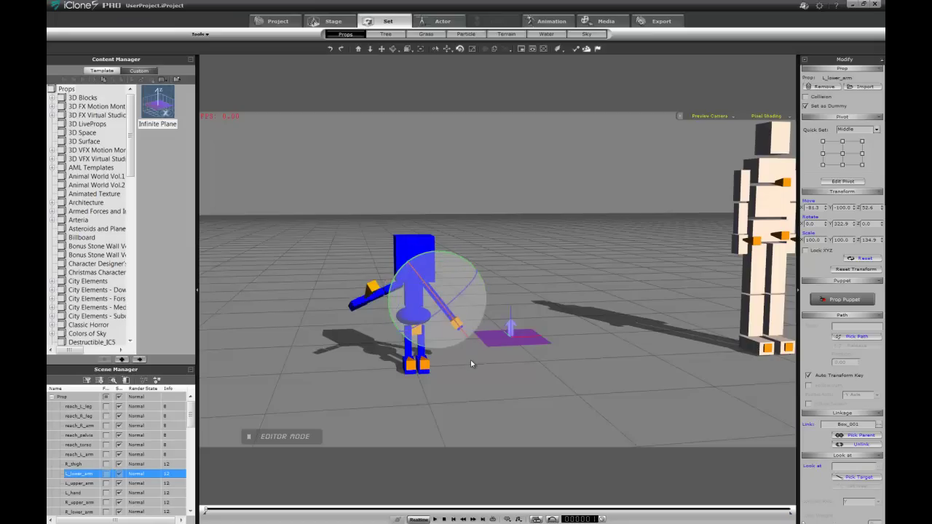
key(ctrl+z)
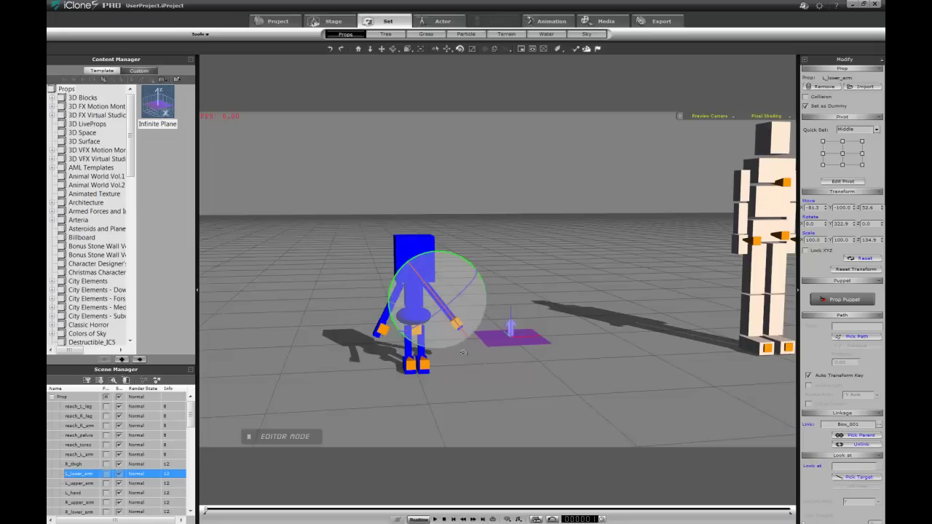
alt+right_drag(372, 339, 349, 314)
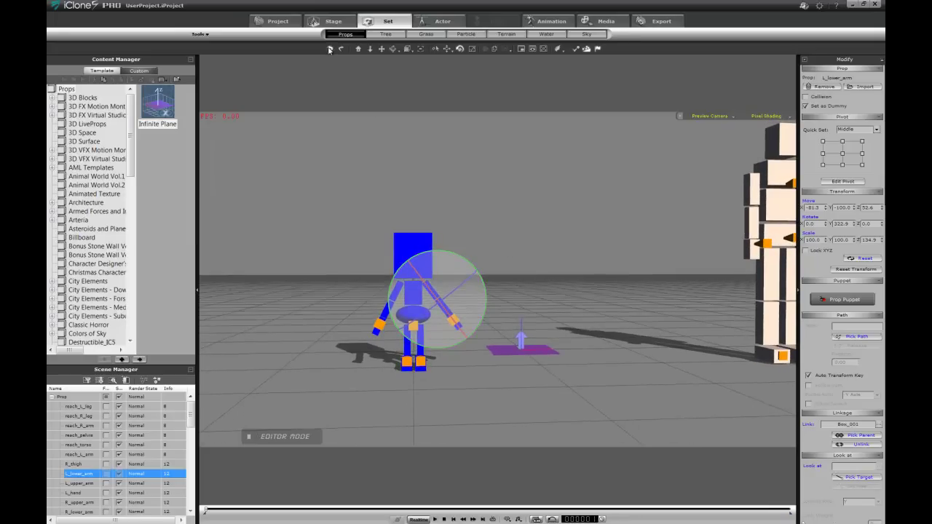
click(457, 25)
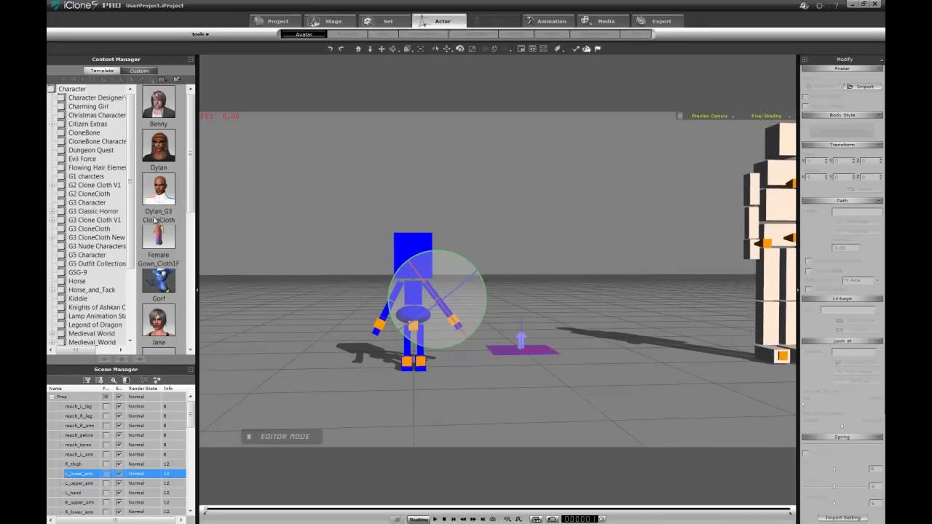
double_click(159, 284)
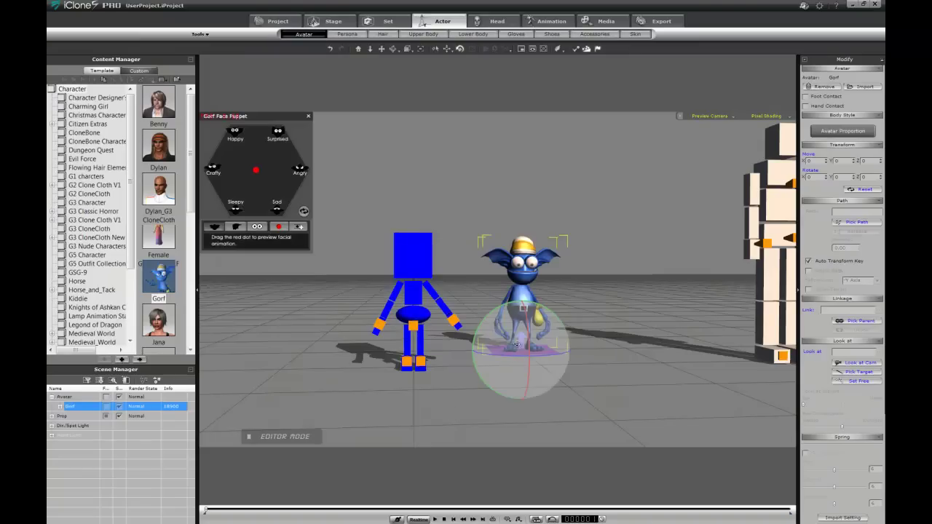
key(w)
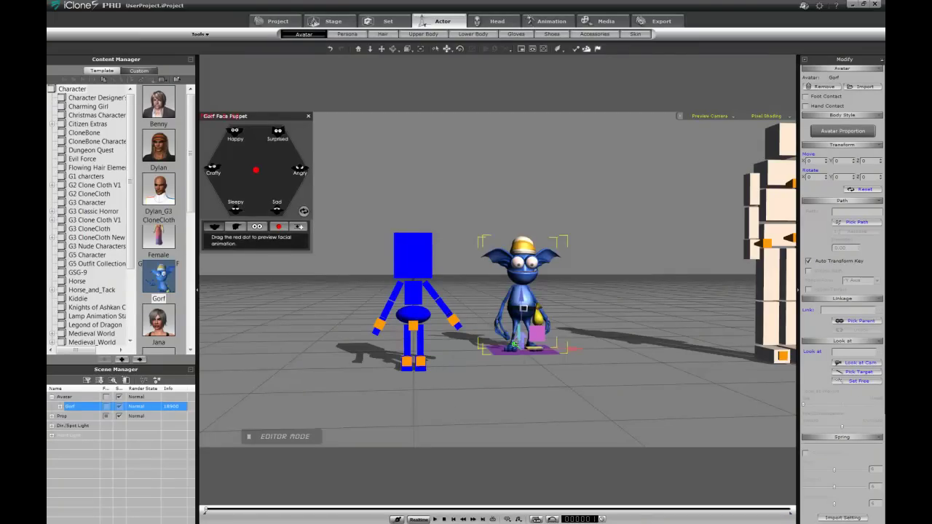
drag(513, 342, 527, 353)
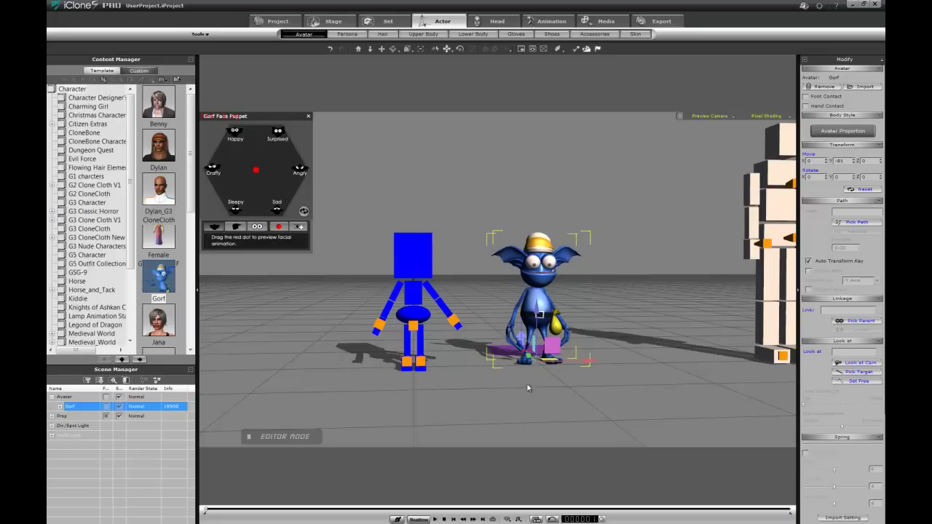
mouse_move(528, 353)
mouse_down()
mouse_move(540, 386)
mouse_move(527, 353)
mouse_up()
key(Delete)
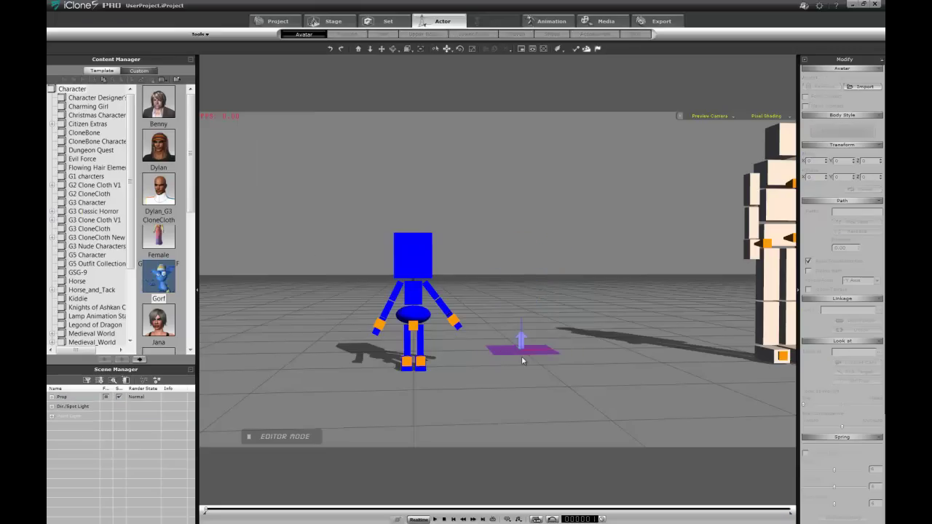
Add the Gorf avatar to the scene and move it onto the blue ragdoll at X -100, Y -100.
double_click(166, 275)
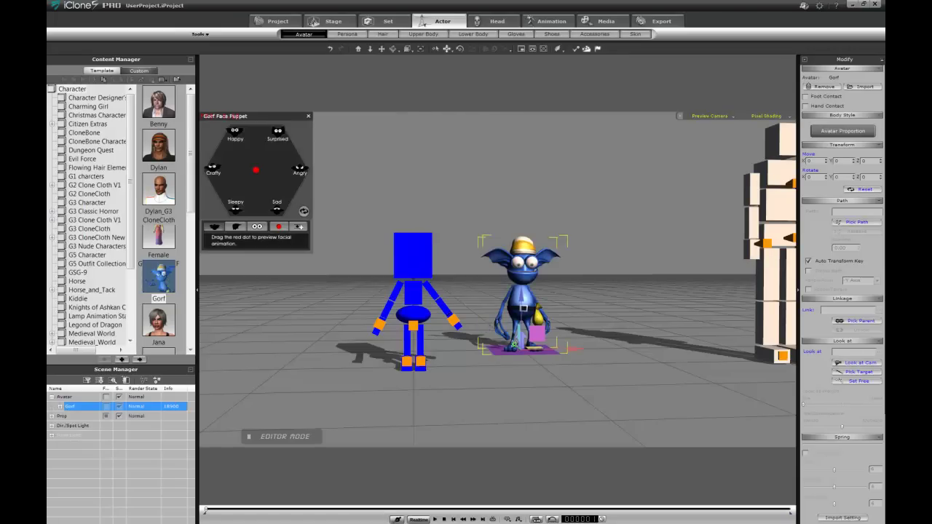
drag(514, 343, 540, 370)
key(ctrl+z)
drag(512, 348, 486, 365)
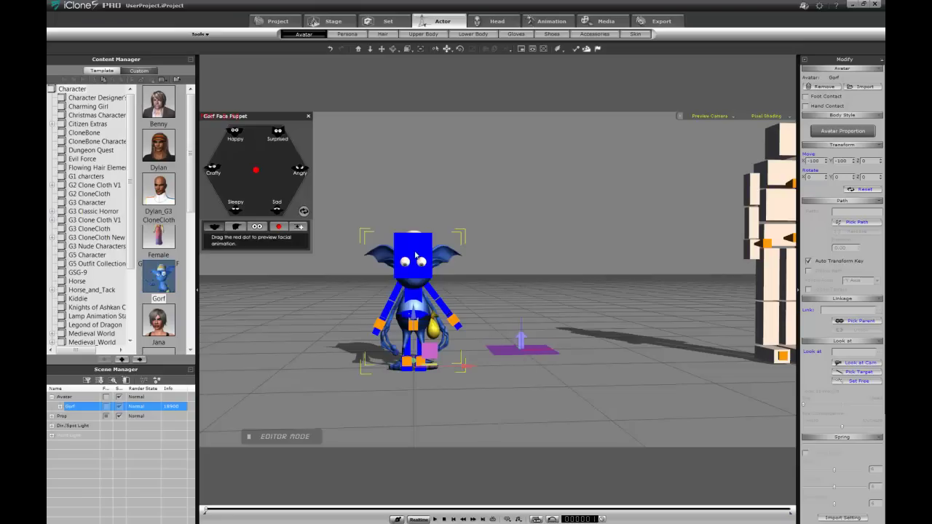
Compare Gorf's fit with the blue ragdoll and move the avatar beside it to X 0, Y -100.
middle_drag(372, 305, 602, 329)
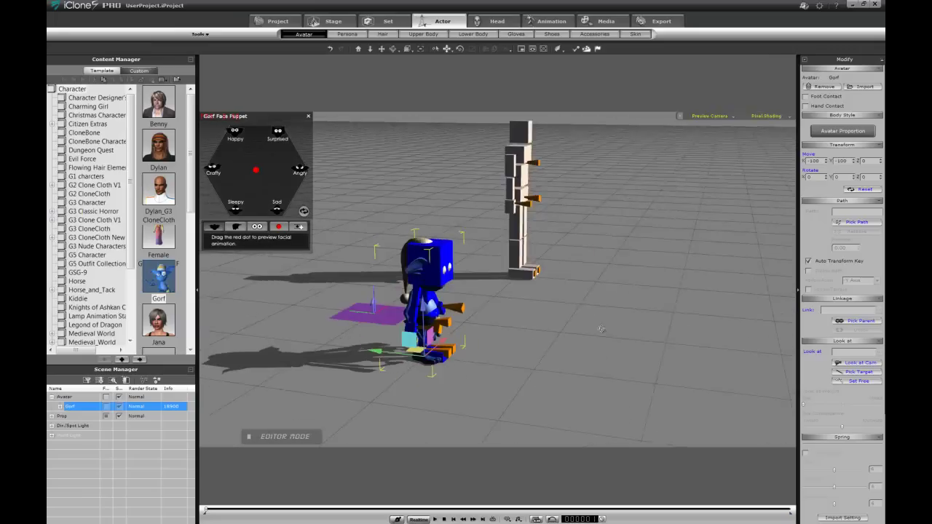
right_drag(601, 330, 472, 311)
middle_drag(471, 311, 463, 350)
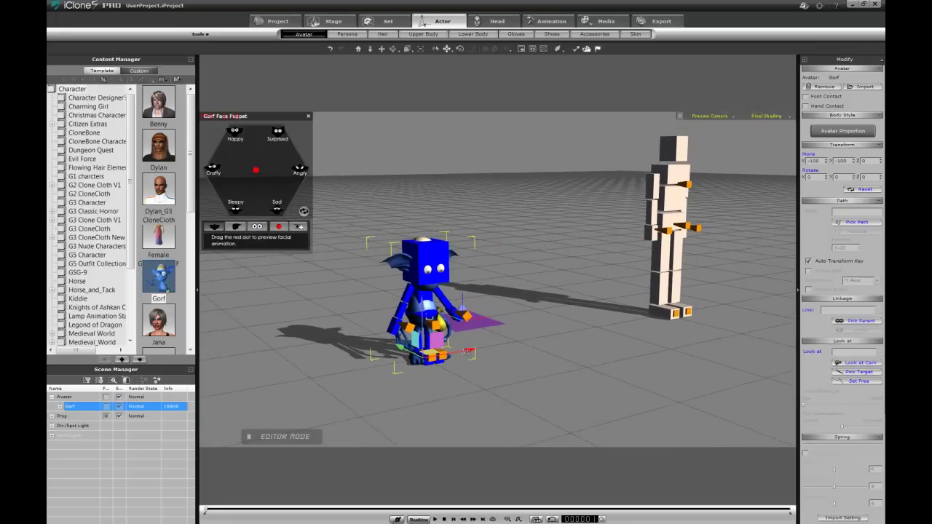
drag(483, 340, 526, 339)
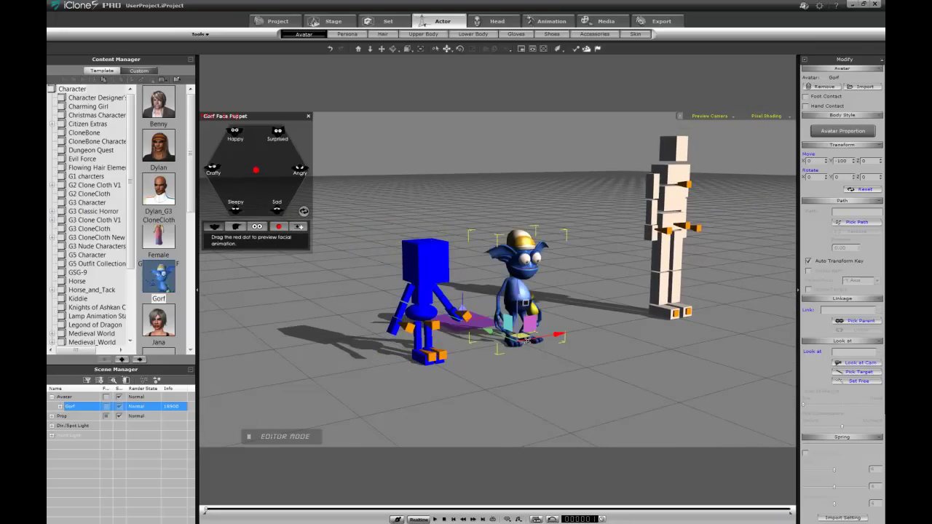
Try to set reach_pelvis as the reach target for Gorf's pelvis while he stands beside the ragdoll, and undo it.
right_click(525, 294)
mouse_move(561, 324)
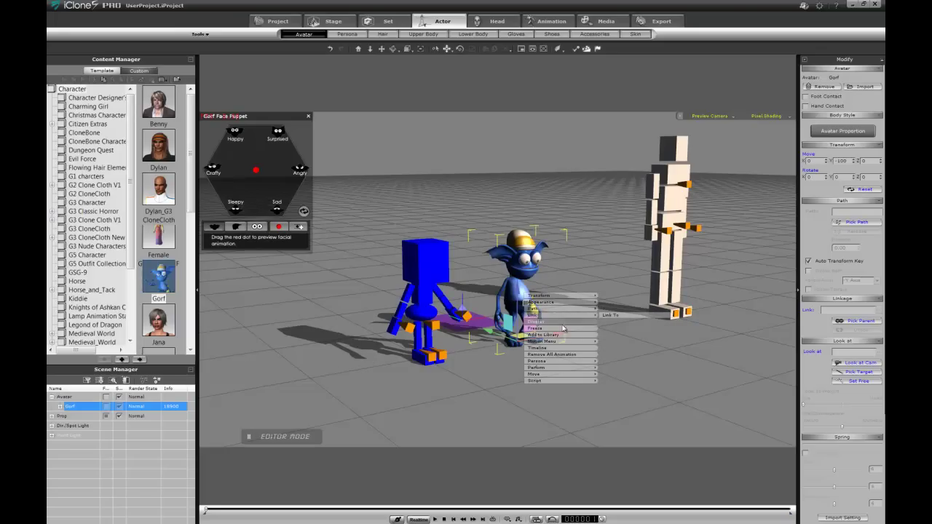
mouse_move(564, 342)
click(605, 343)
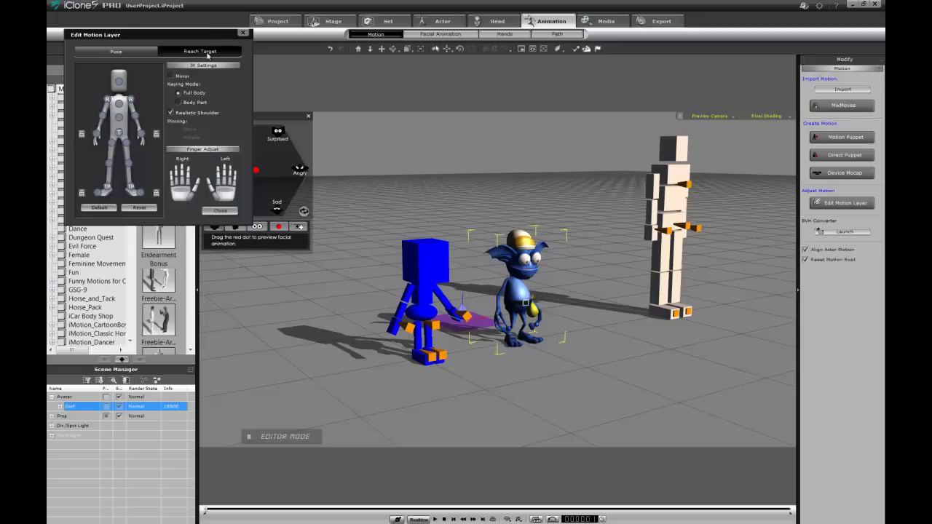
click(208, 52)
click(120, 133)
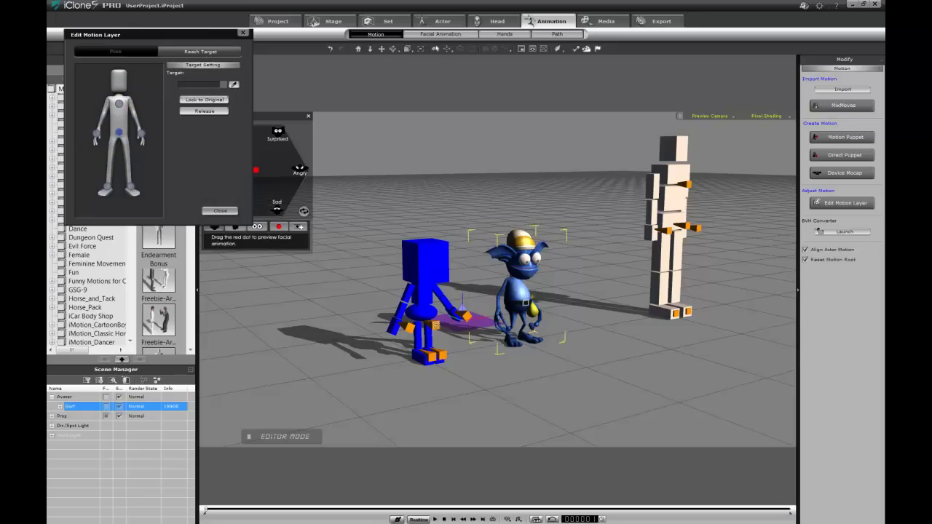
click(435, 327)
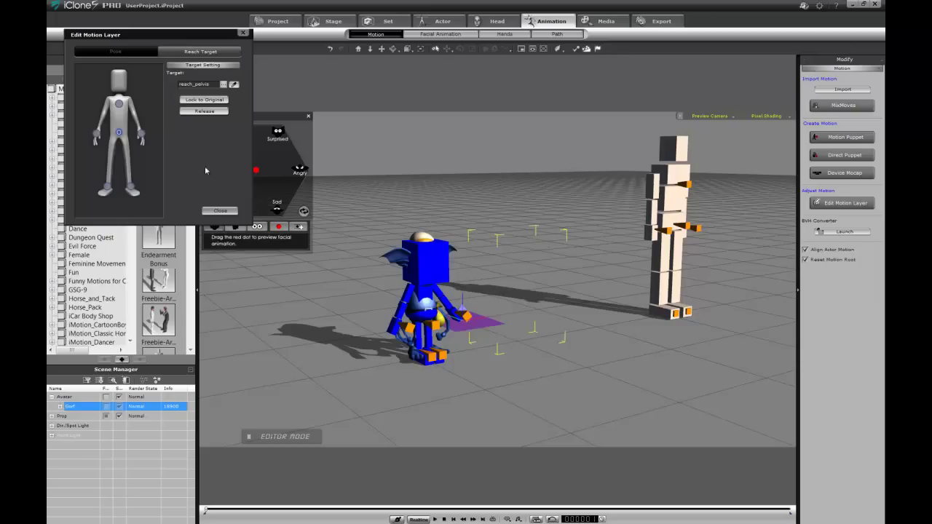
click(220, 210)
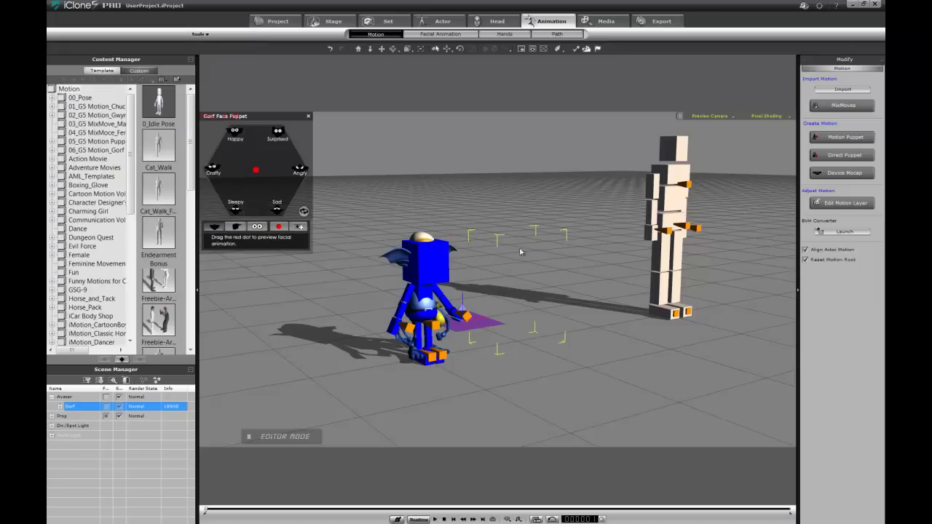
key(ctrl+z)
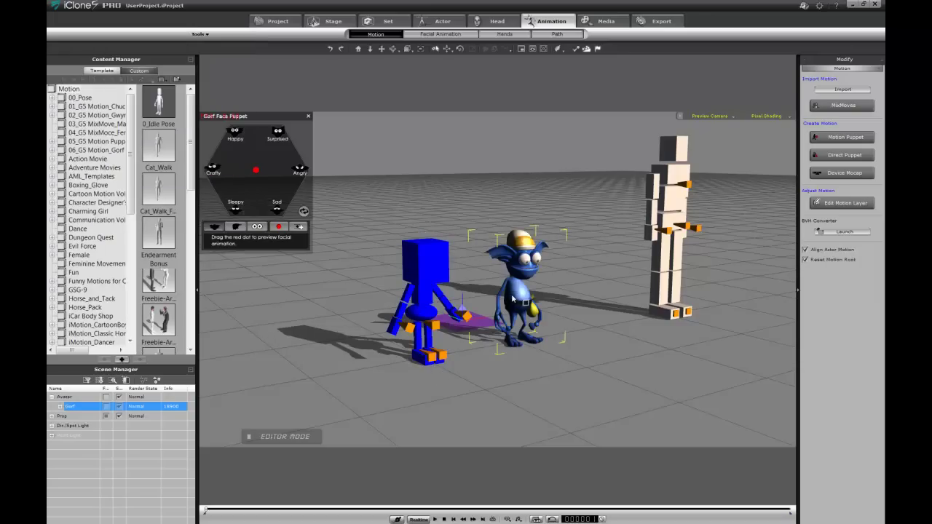
Select the whole Gorf avatar rather than its bag and move it onto the blue ragdoll.
click(521, 303)
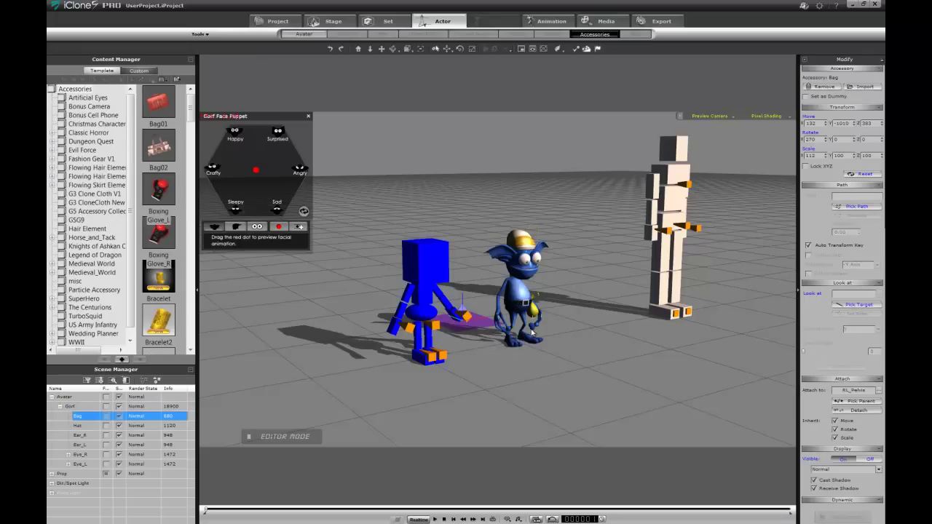
click(521, 291)
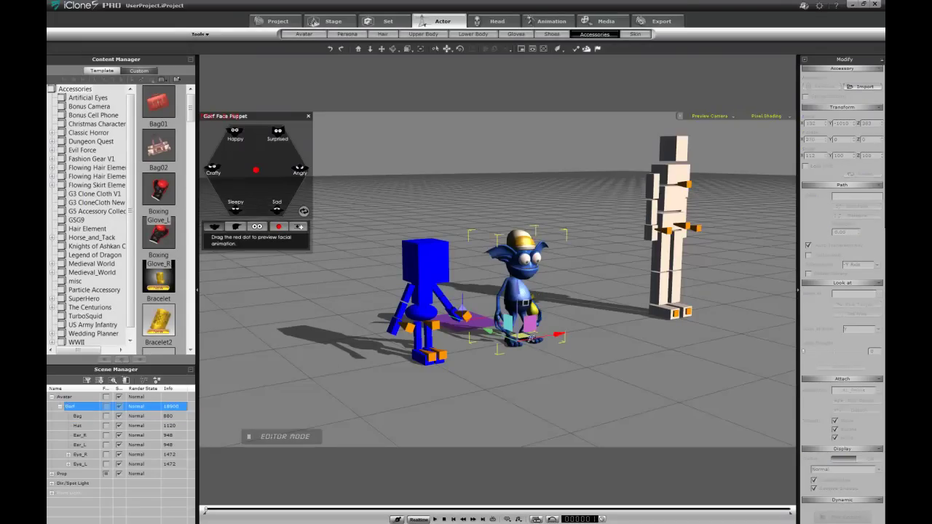
click(561, 335)
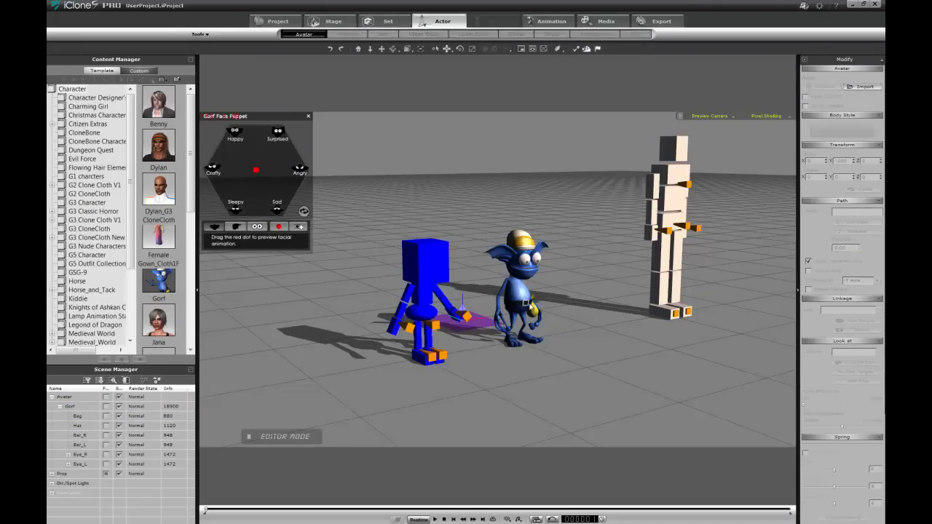
click(525, 302)
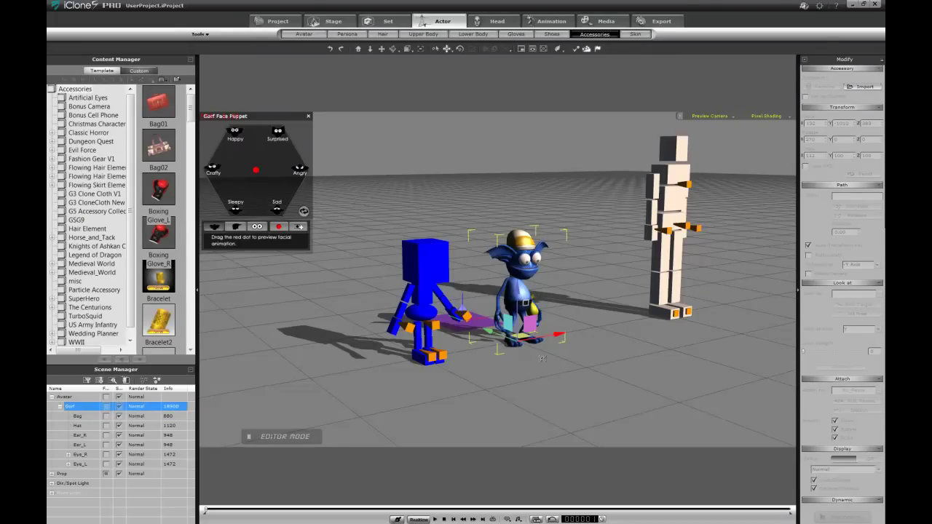
drag(542, 358, 476, 367)
alt+drag(506, 305, 427, 328)
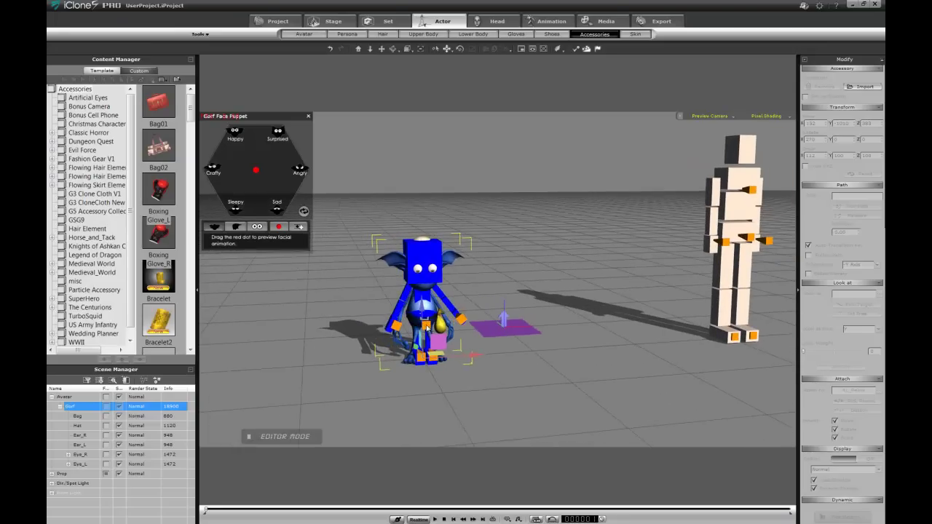
Edit Gorf's motion layer and set the blue ragdoll's reach_pelvis prop as the reach target for his pelvis.
right_click(419, 310)
mouse_move(452, 330)
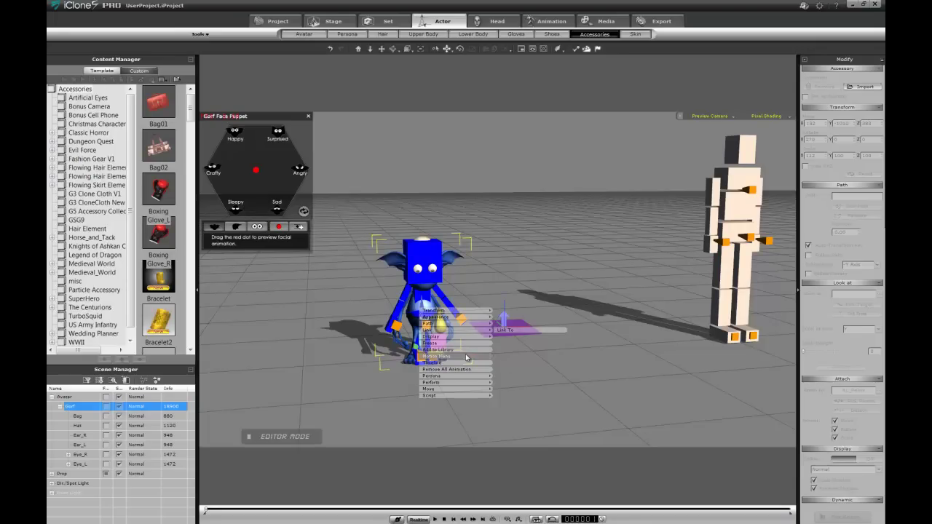
mouse_move(466, 357)
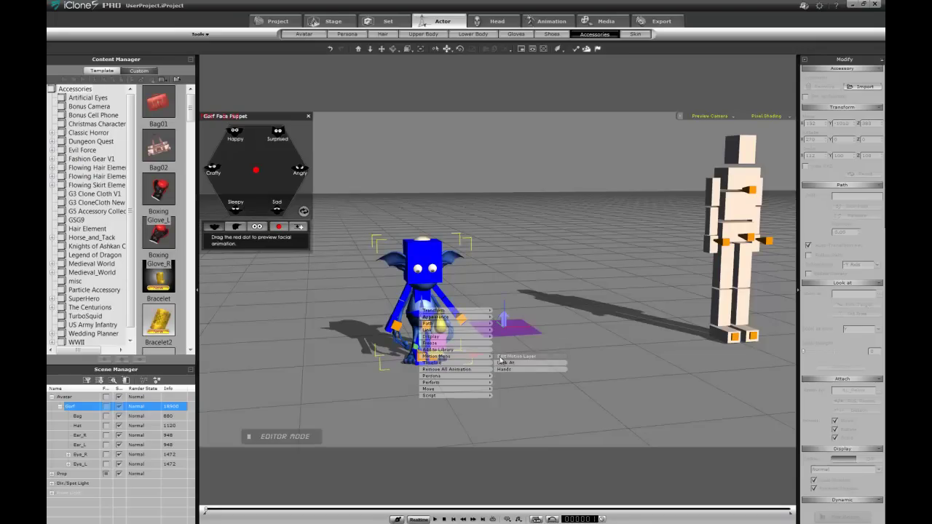
click(504, 356)
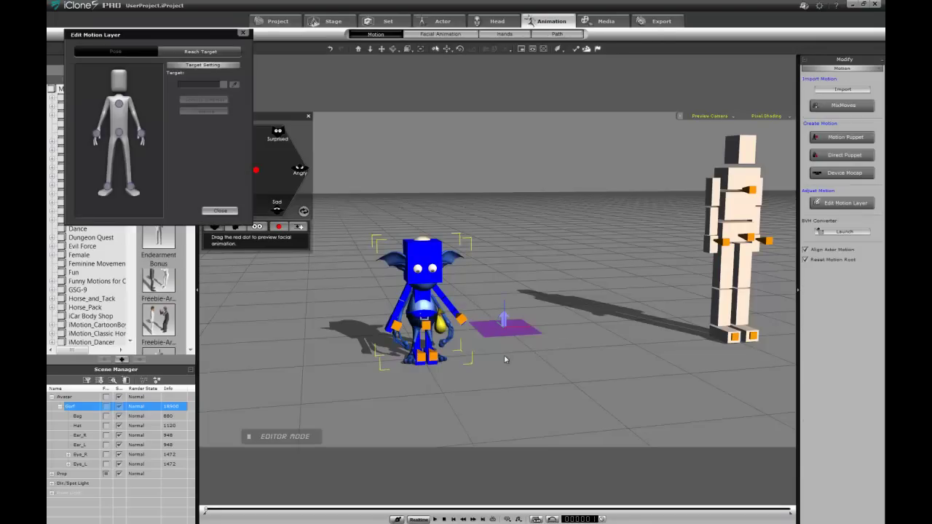
click(119, 132)
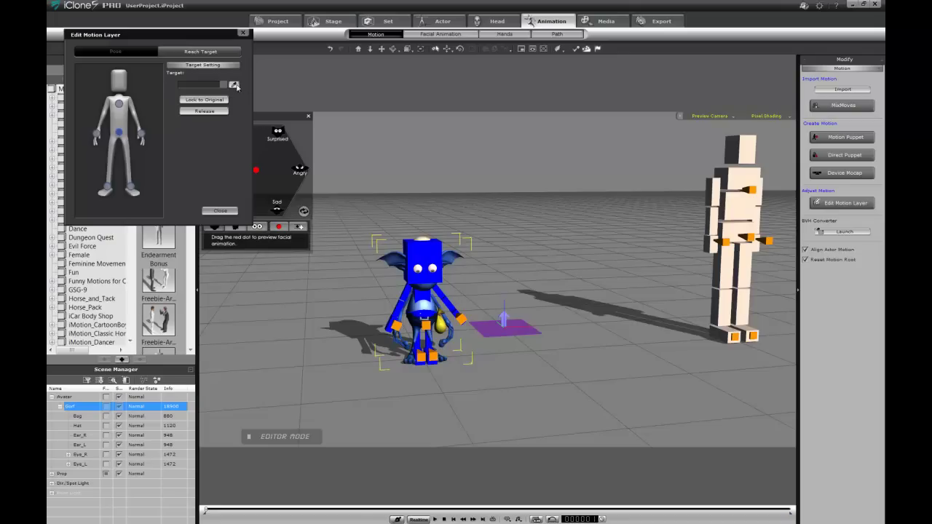
right_drag(375, 215, 523, 295)
scroll(523, 296, up, 3)
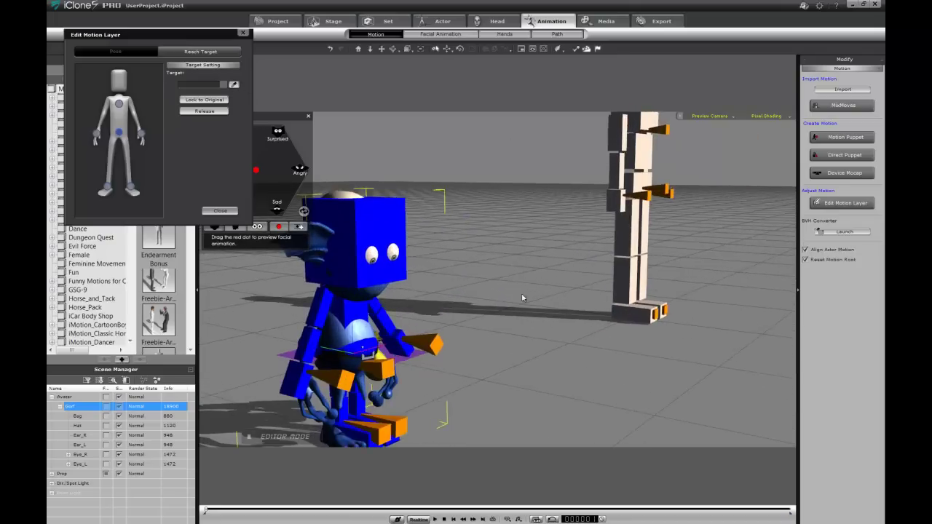
middle_drag(523, 296, 664, 237)
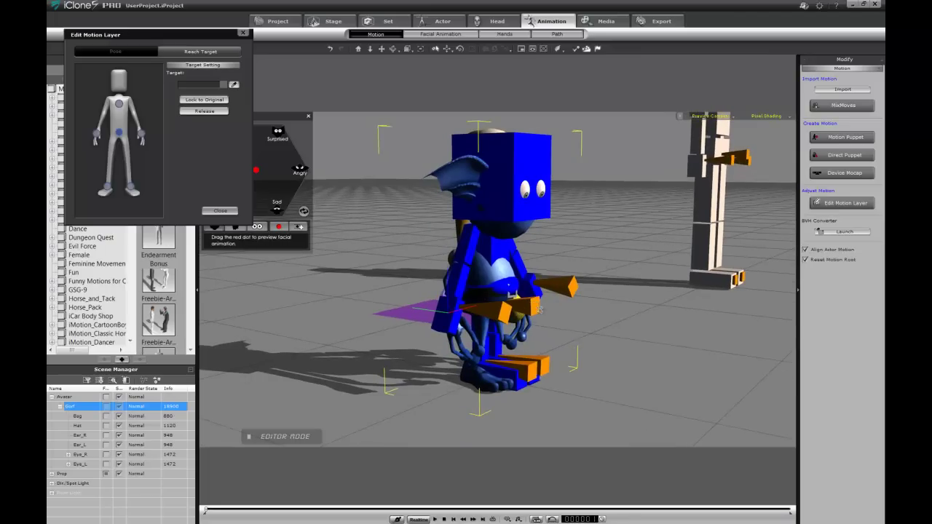
click(536, 311)
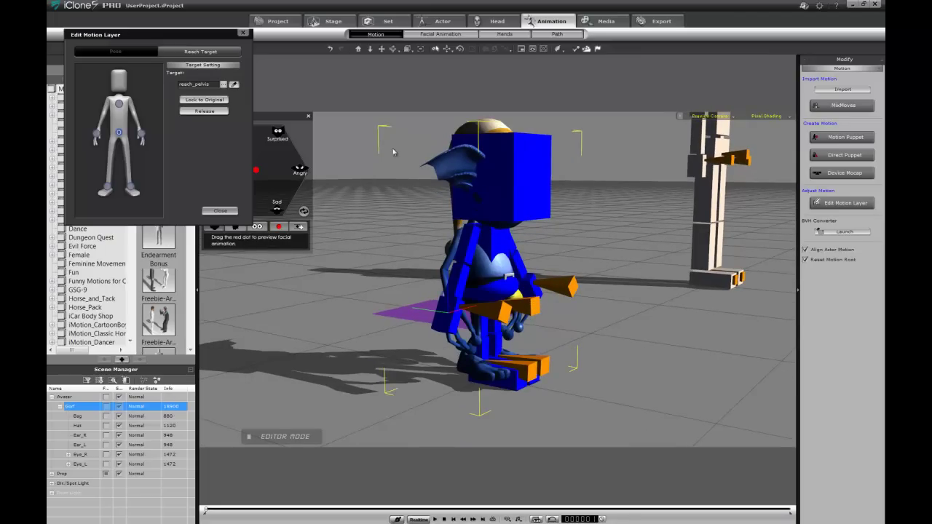
Enable the Reach Object mode for Gorf's reach_pelvis target.
click(223, 84)
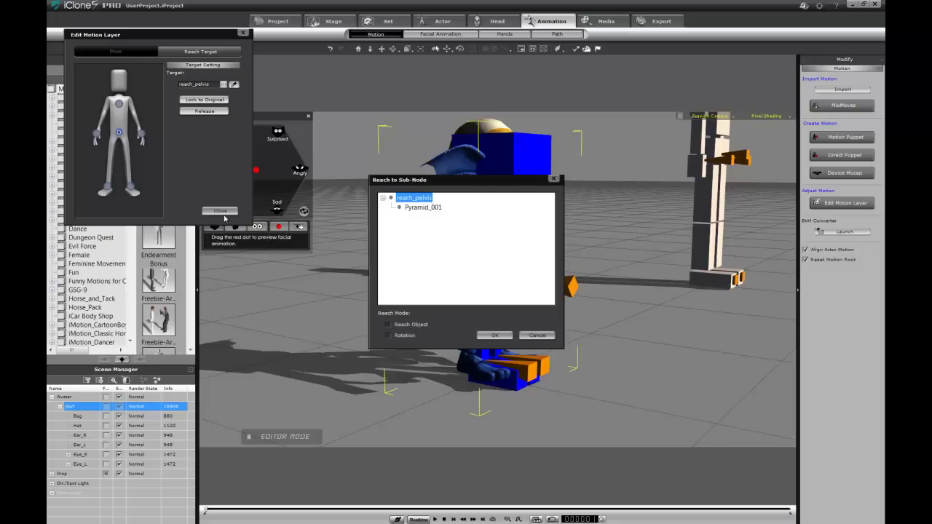
click(389, 325)
click(492, 335)
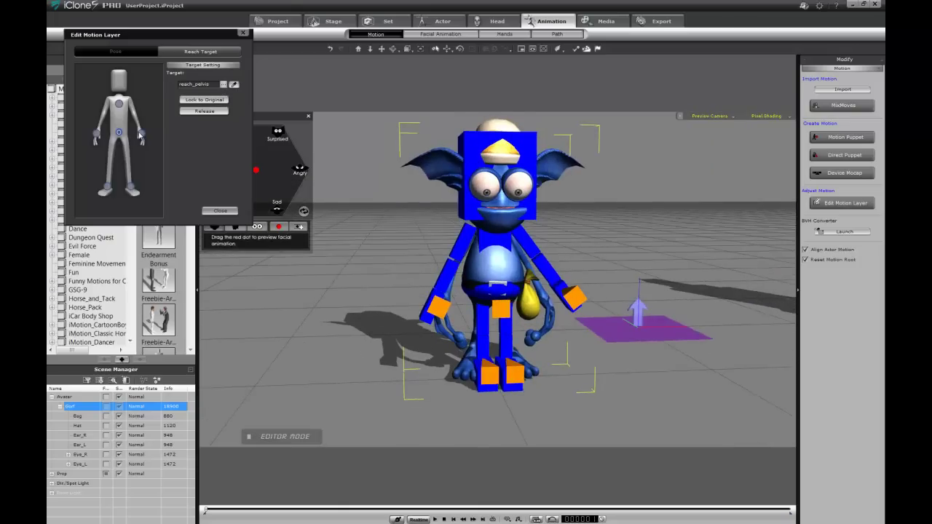
Set reach_L_arm as the reach target for Gorf's left hand, with Reach Object and Rotation enabled.
click(141, 135)
click(234, 85)
click(579, 297)
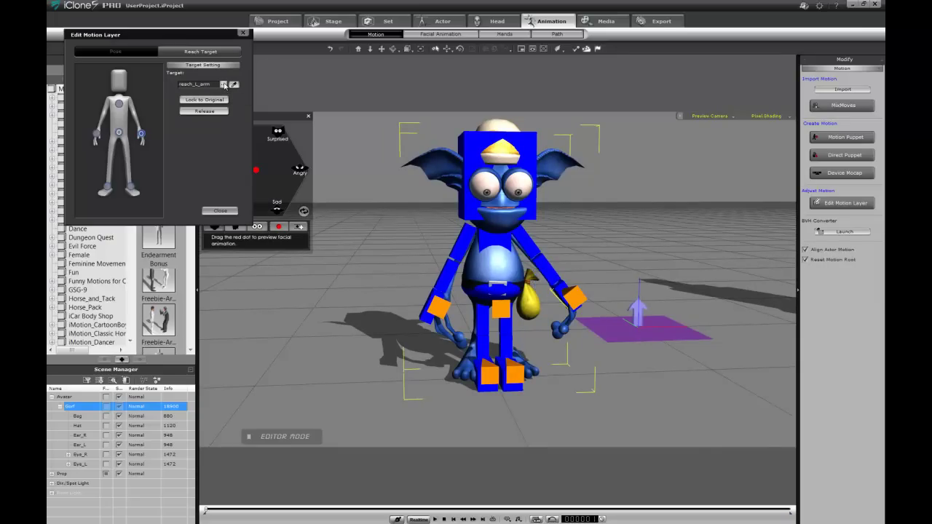
click(224, 85)
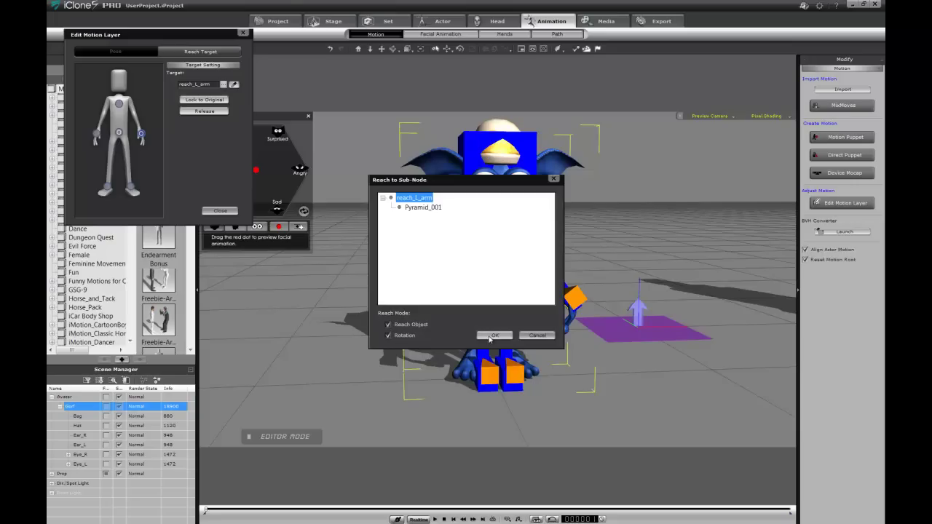
click(492, 335)
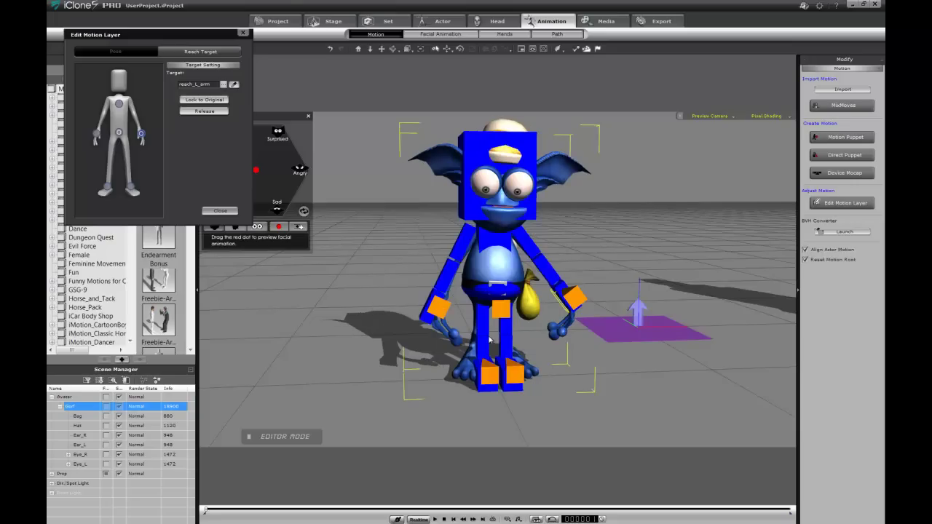
Set reach_R_arm as the reach target for Gorf's right hand, with Reach Object and Rotation enabled.
click(96, 137)
click(439, 310)
middle_drag(439, 310, 551, 312)
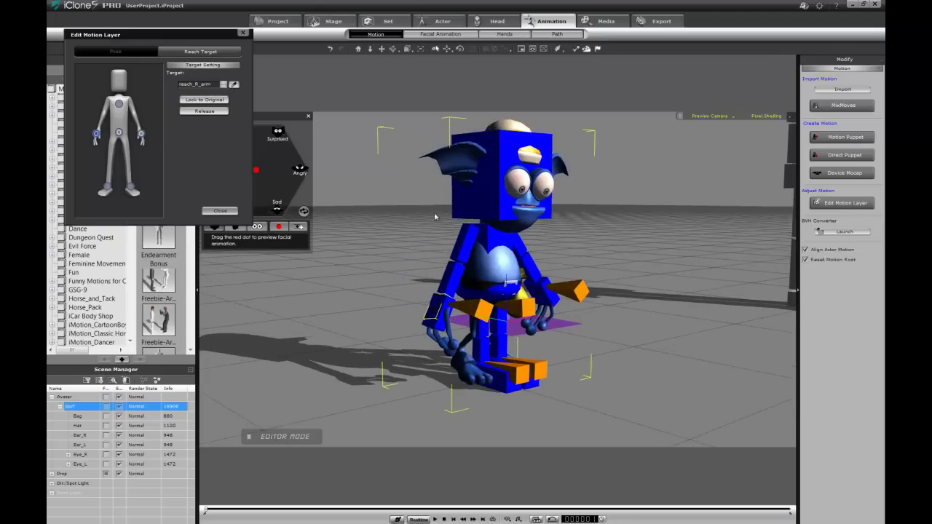
click(223, 83)
click(386, 324)
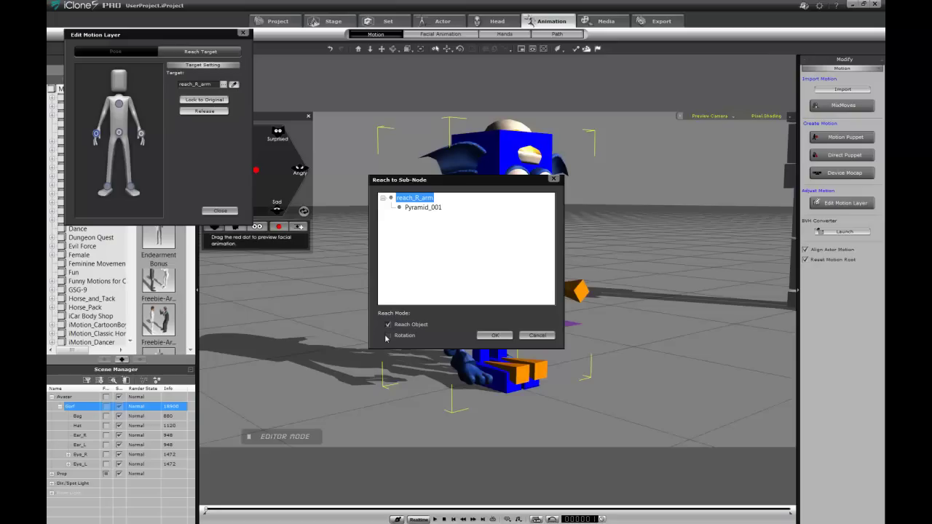
click(494, 335)
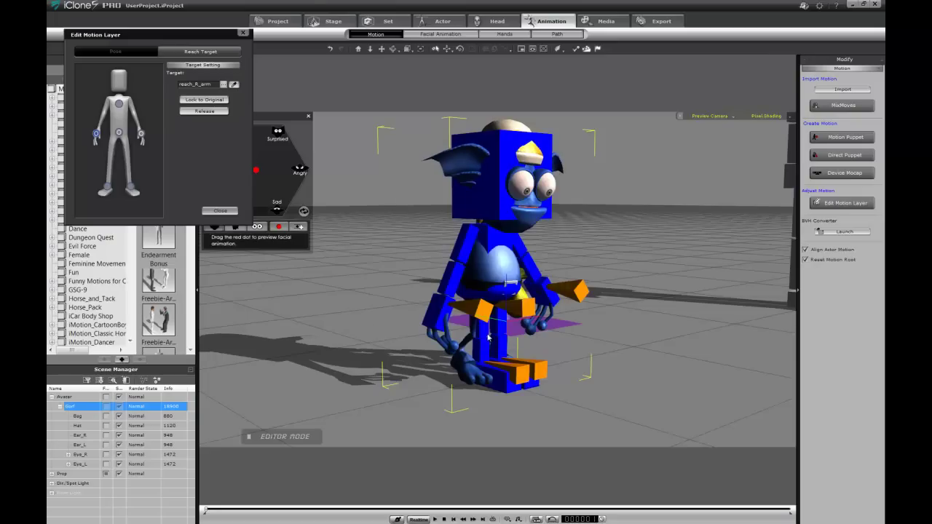
Set reach_L_leg as the reach target for Gorf's left foot, with Reach Object and Rotation enabled.
click(137, 190)
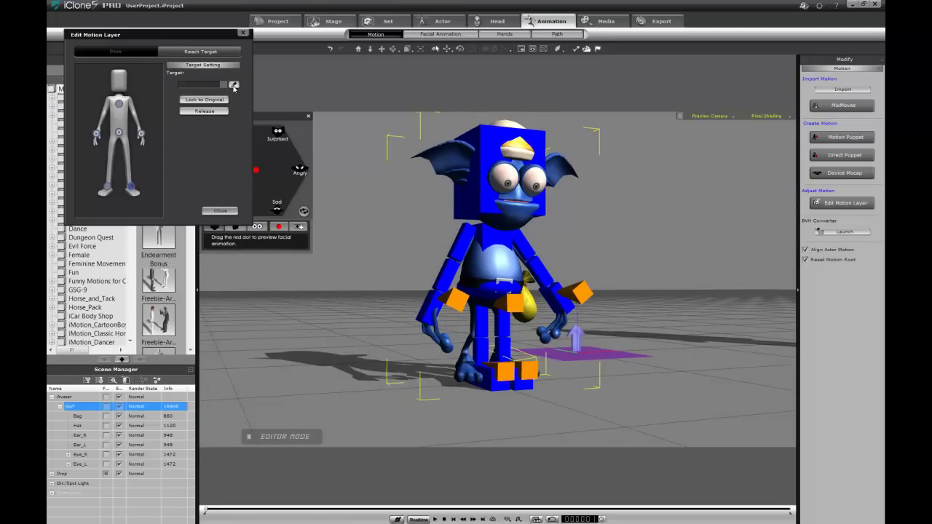
click(531, 372)
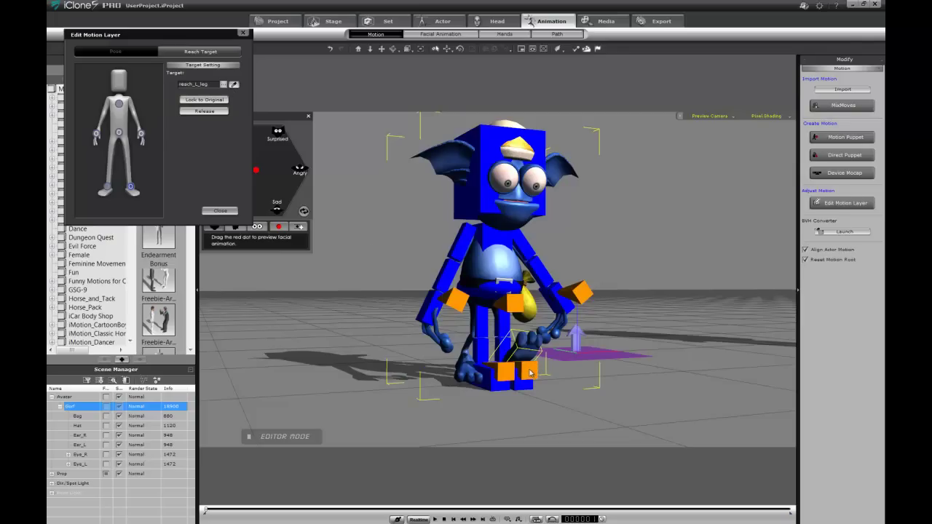
click(224, 84)
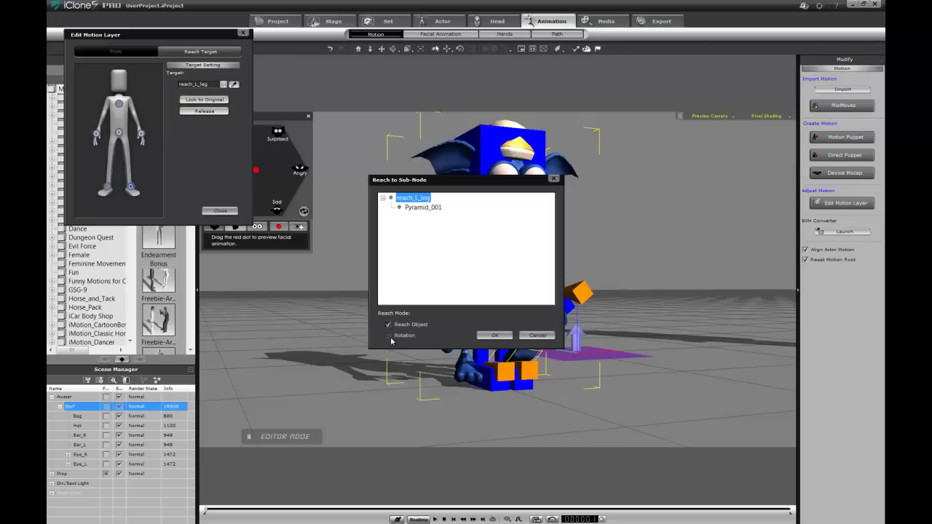
click(495, 336)
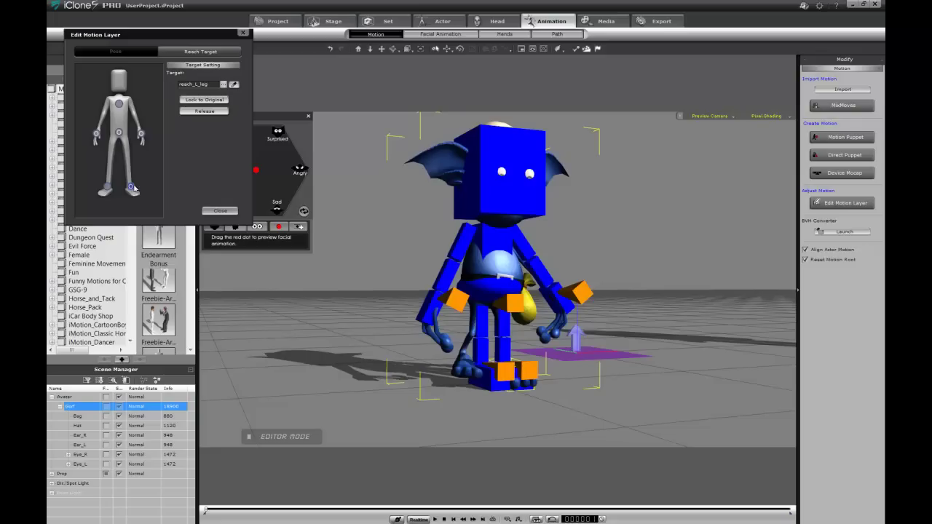
Set reach_R_leg as the reach target for Gorf's right foot, with Reach Object and Rotation enabled.
click(107, 187)
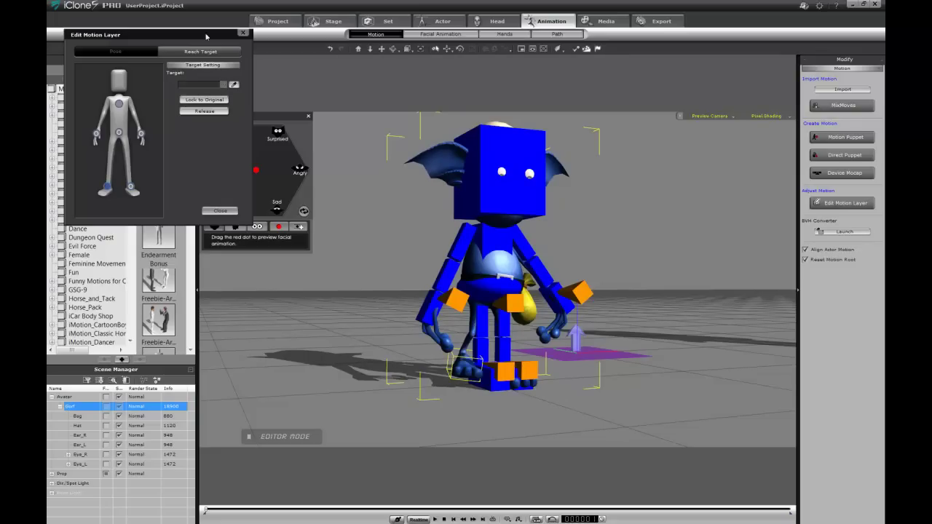
click(233, 85)
click(510, 372)
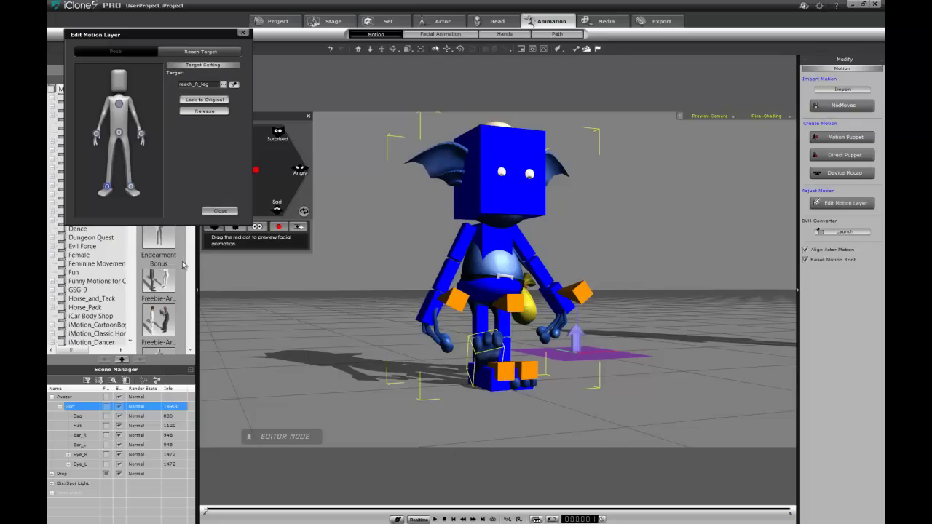
click(224, 84)
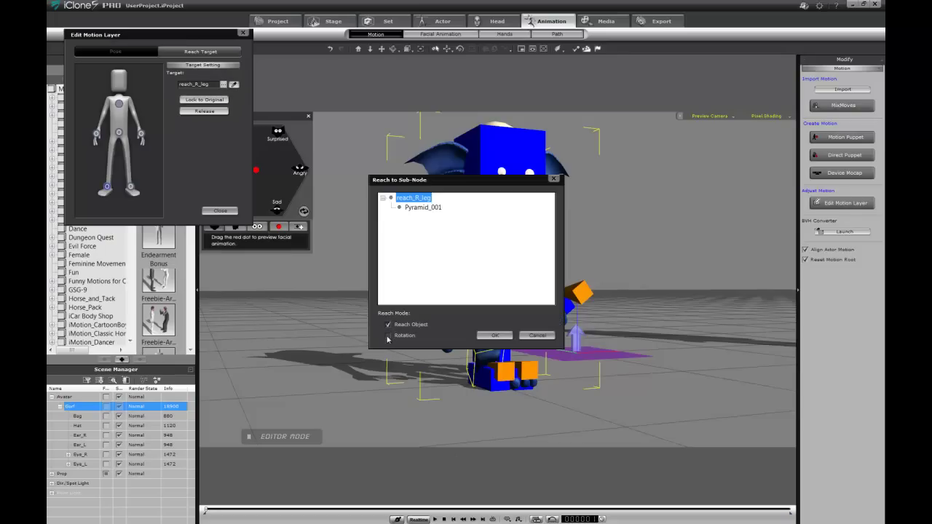
click(494, 335)
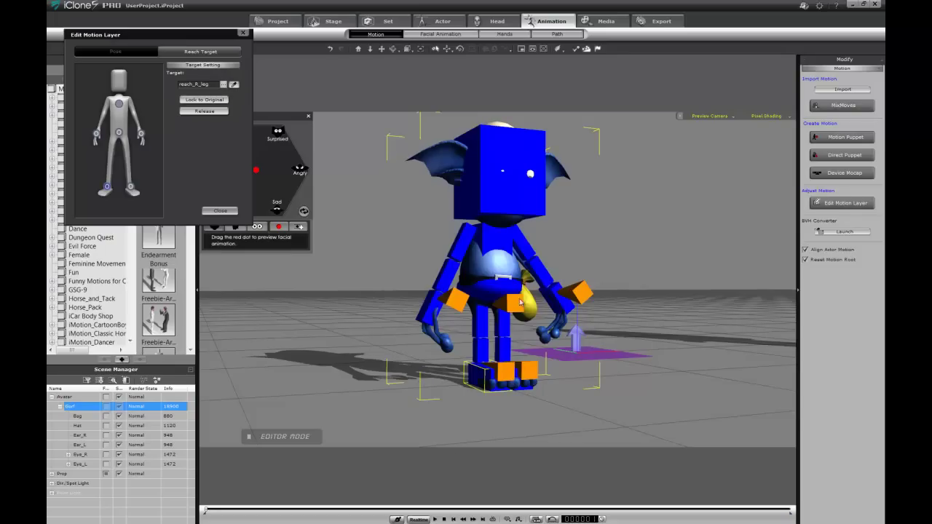
right_drag(522, 303, 485, 410)
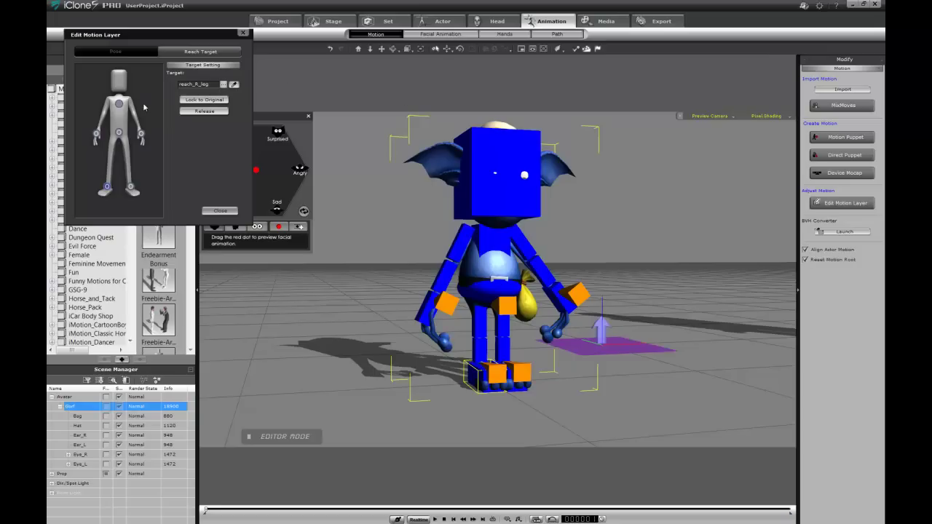
Set reach_torso as the reach target for Gorf's chest, with Reach Object enabled, and close the motion layer editor.
click(119, 104)
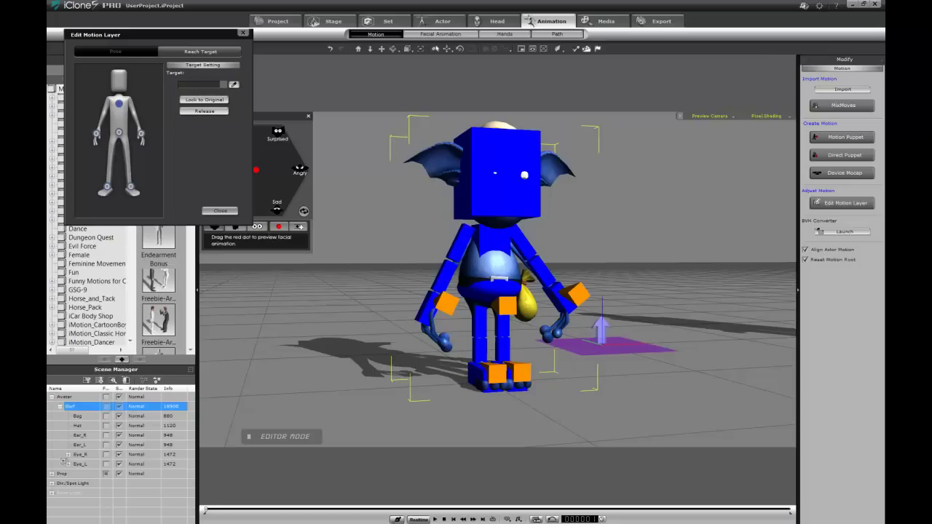
click(52, 475)
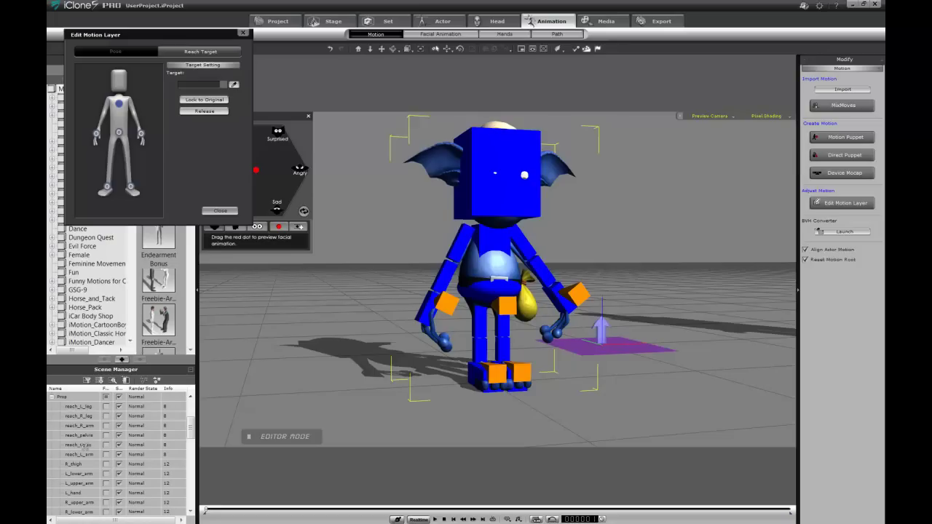
click(84, 446)
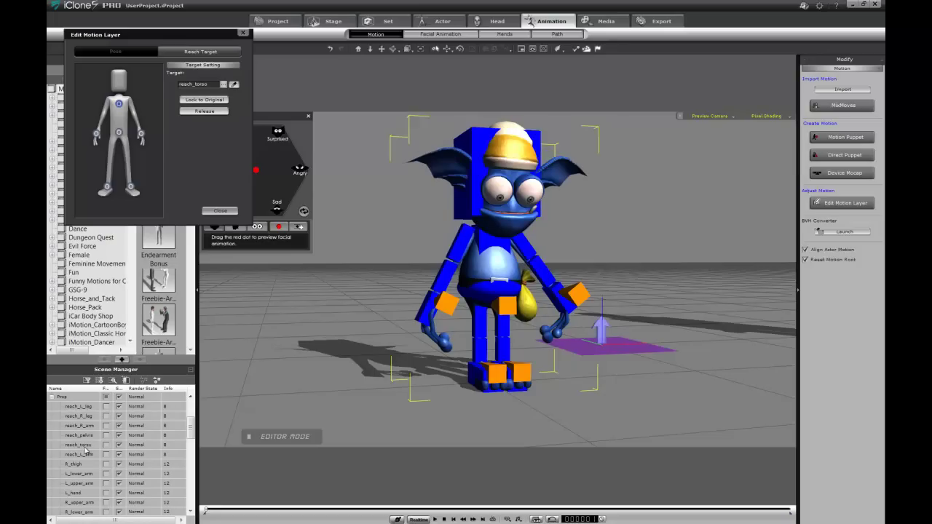
click(224, 86)
click(388, 325)
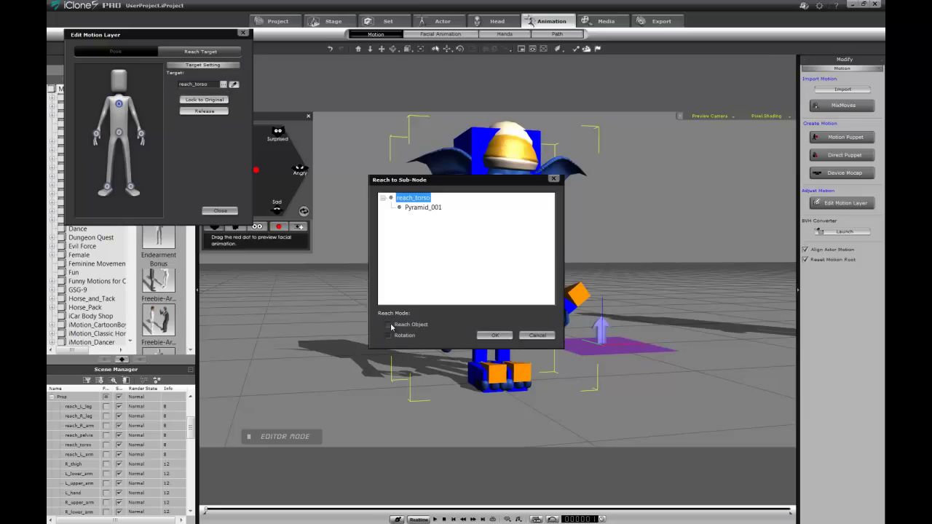
click(494, 335)
scroll(588, 336, down, 5)
right_drag(589, 335, 525, 335)
scroll(589, 305, up, 5)
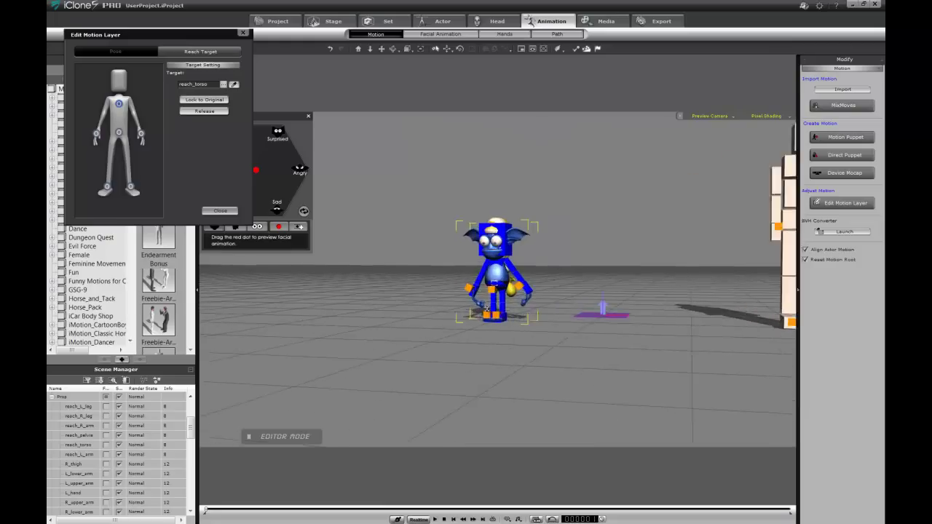
right_drag(583, 241, 638, 246)
scroll(637, 246, down, 3)
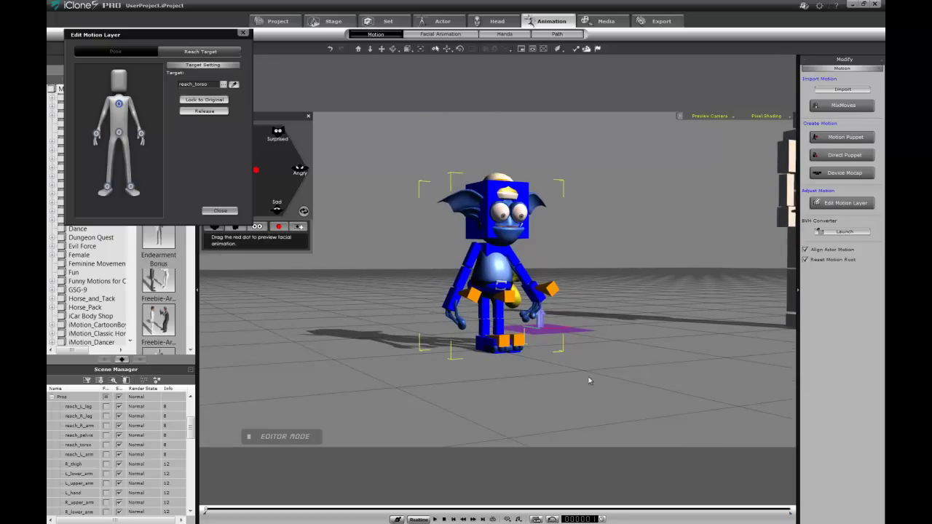
click(243, 33)
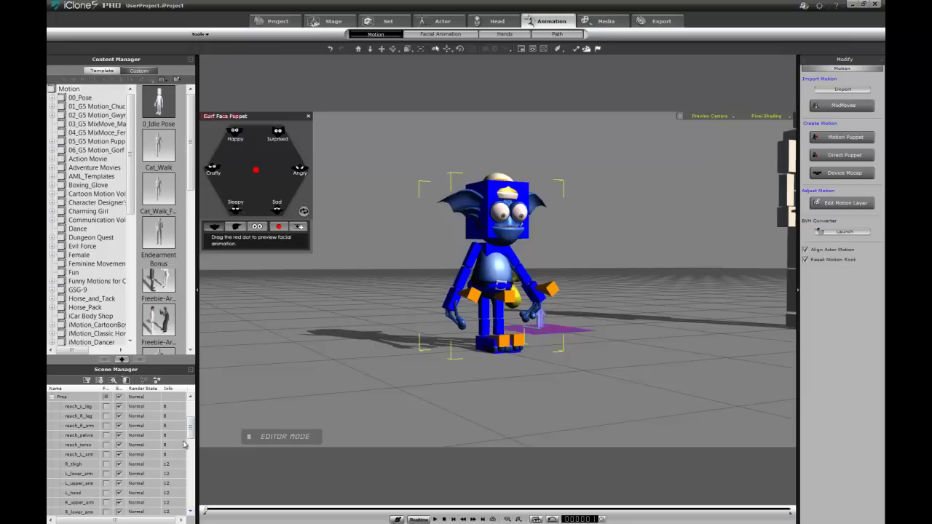
Enable Foot Contact in the avatar settings of Gorf.
scroll(179, 437, up, 3)
click(80, 408)
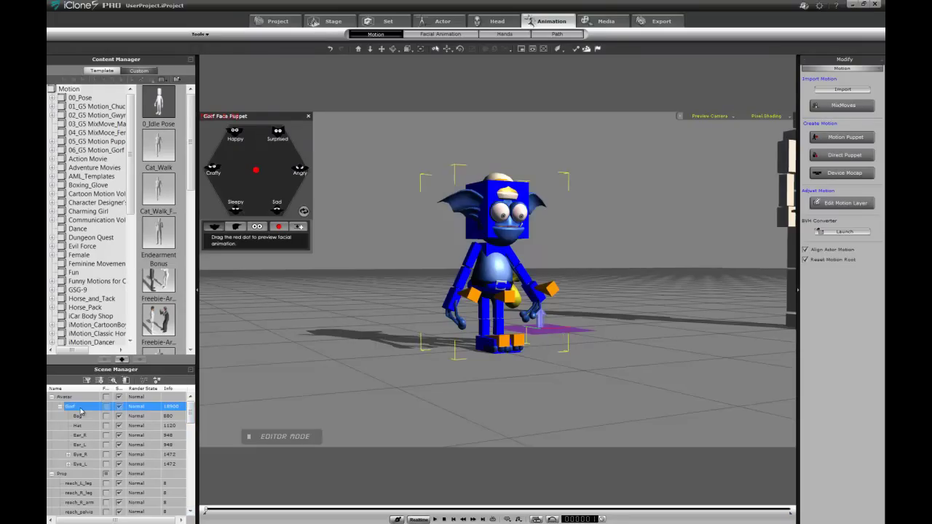
click(442, 20)
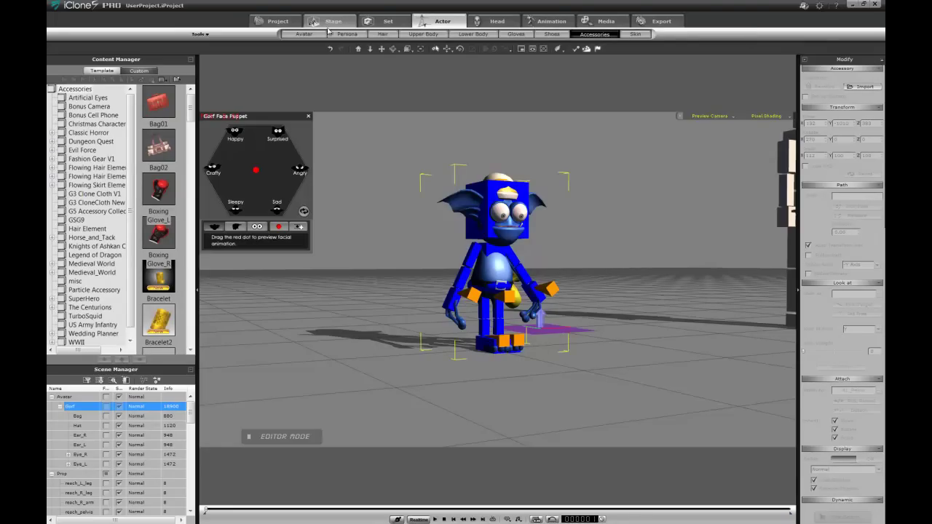
click(304, 35)
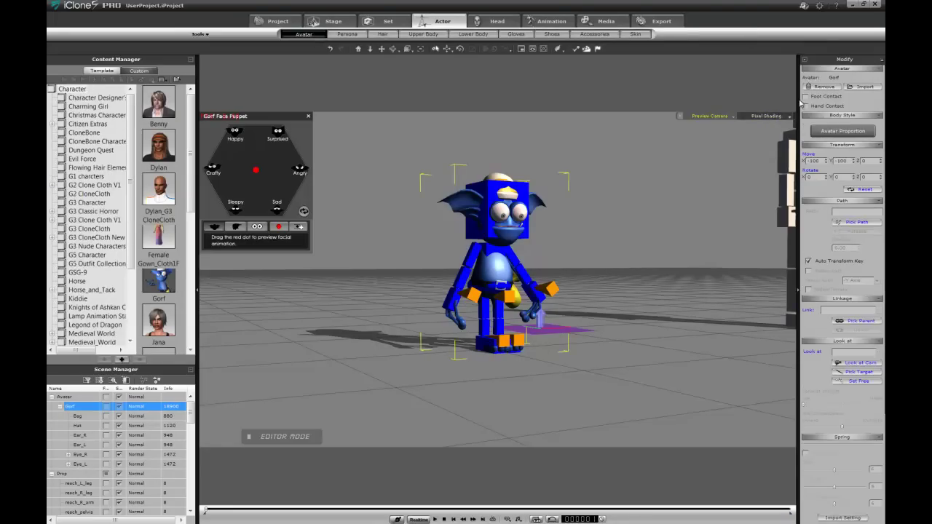
click(805, 96)
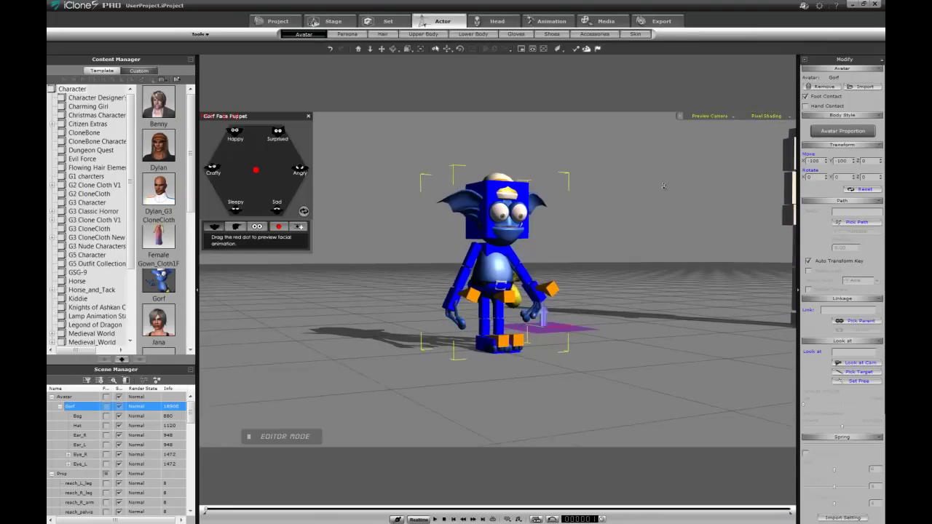
Play the simulation, pause it at frame 136, and examine how Gorf and the ragdoll fall together.
scroll(664, 186, up, 2)
key(space)
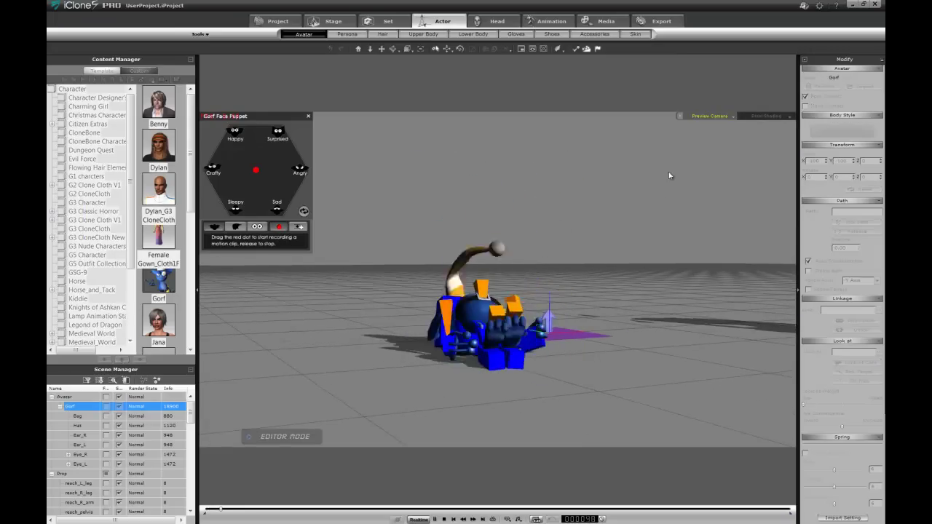
key(space)
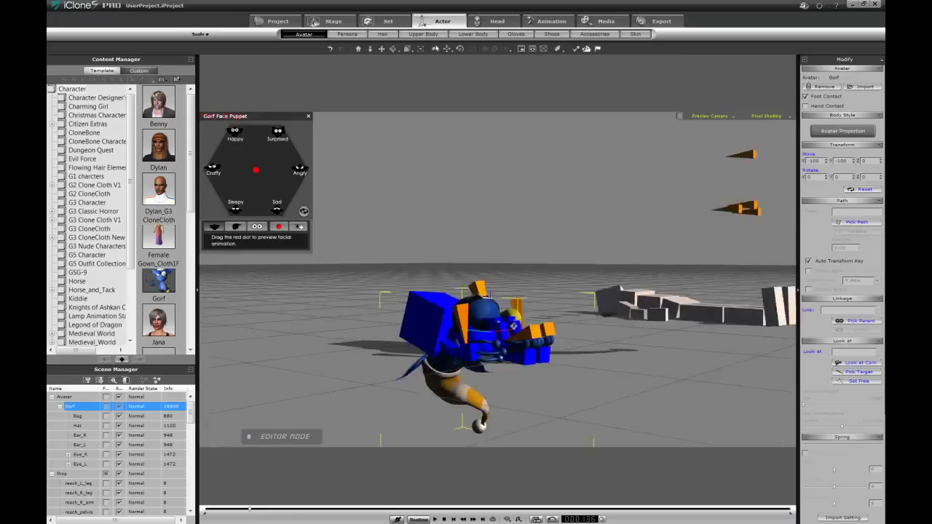
right_drag(513, 327, 674, 301)
scroll(673, 302, down, 2)
scroll(674, 301, up, 3)
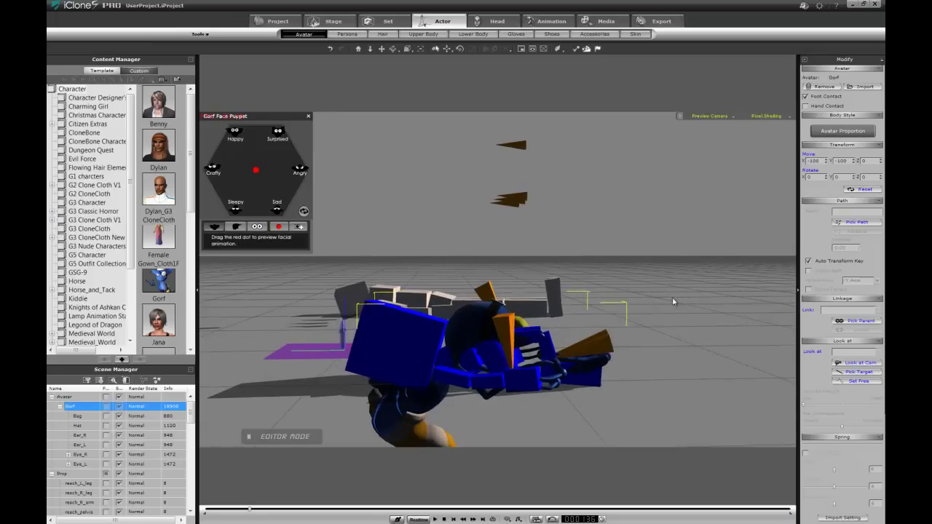
scroll(546, 277, down, 3)
right_drag(546, 277, 460, 396)
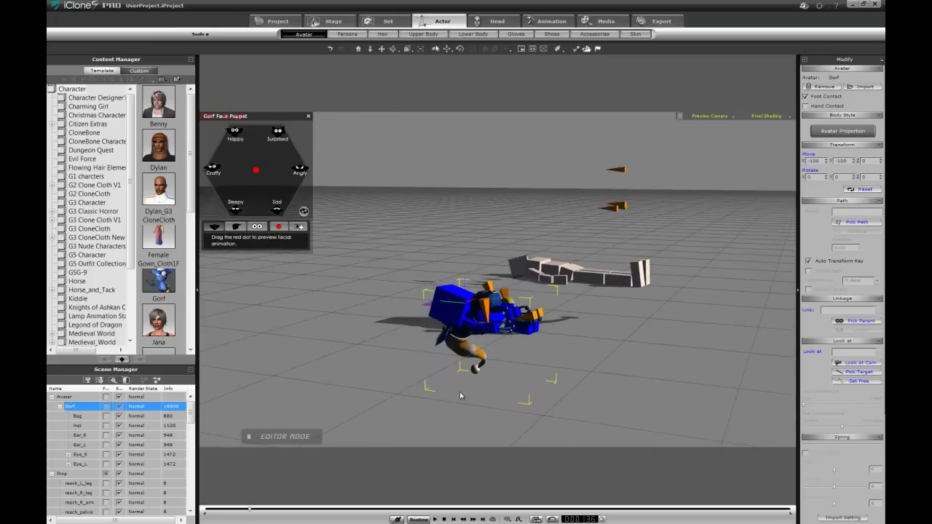
Hide the dummy objects and examine Gorf's fallen pose from several angles.
key(ctrl+d)
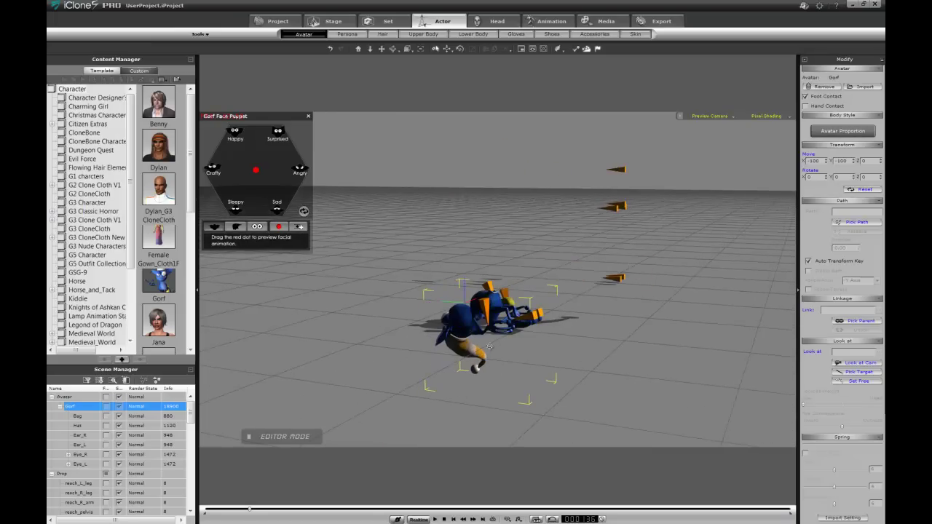
right_drag(489, 347, 522, 368)
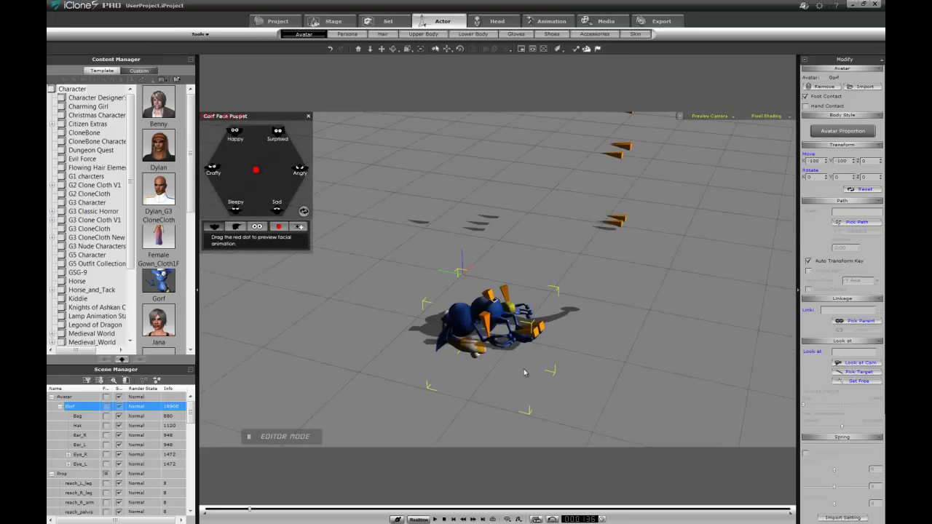
right_drag(526, 331, 502, 298)
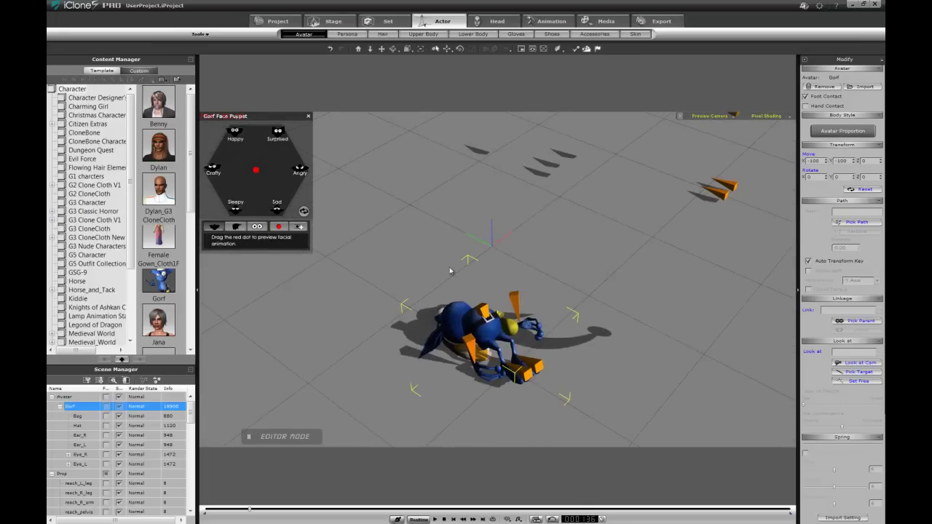
right_drag(579, 197, 539, 179)
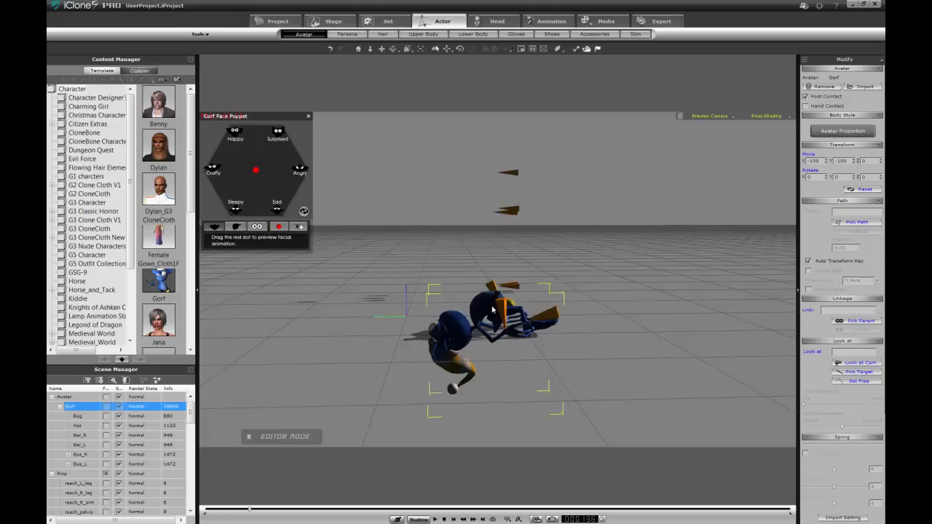
middle_drag(556, 269, 343, 340)
right_drag(342, 340, 557, 311)
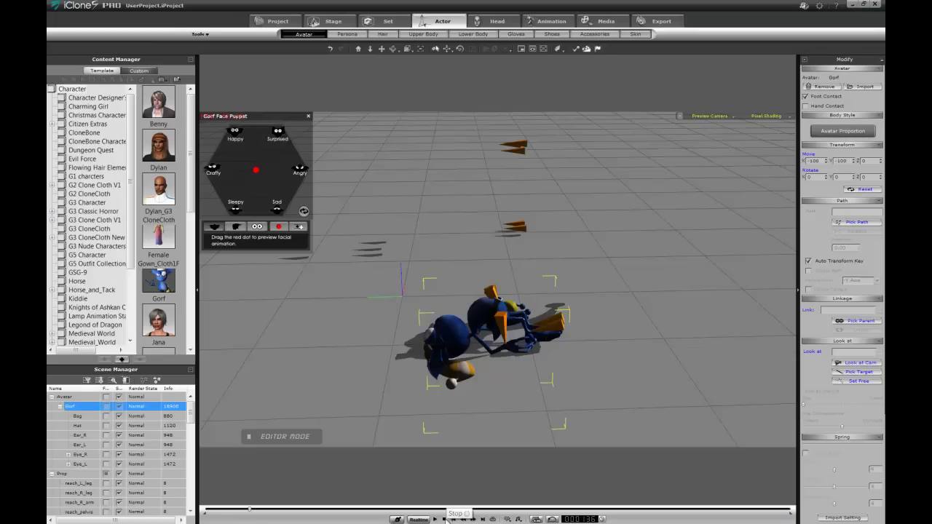
Open the timeline, zoom it out, and scrub the simulated fall back to frame 78.
key(F3)
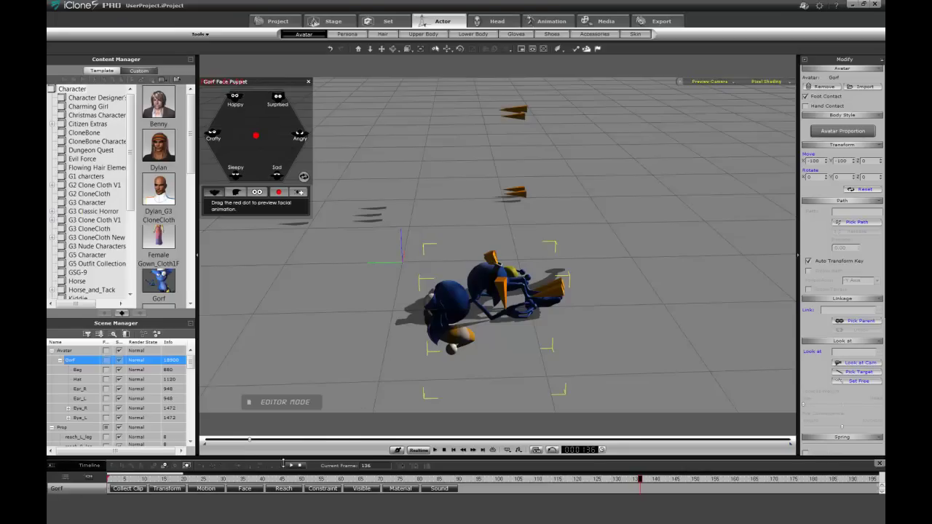
click(164, 466)
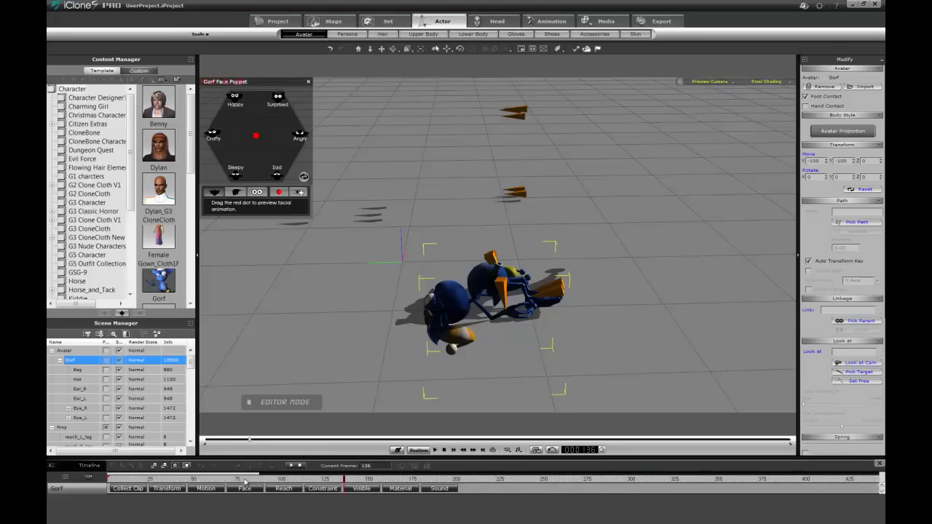
drag(245, 480, 199, 476)
drag(214, 475, 242, 477)
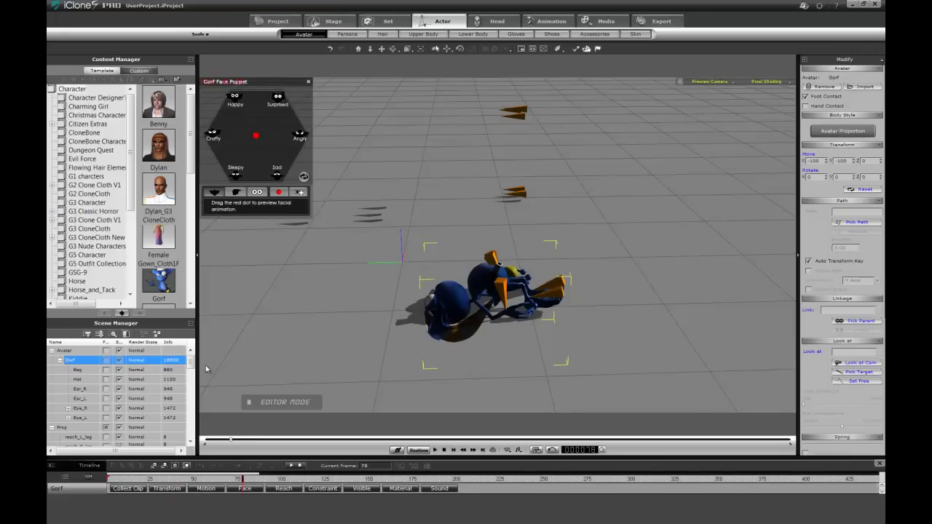
Scrub back to frame 41, check the reach_torso prop there, and show Gorf's Transform track.
scroll(192, 368, down, 3)
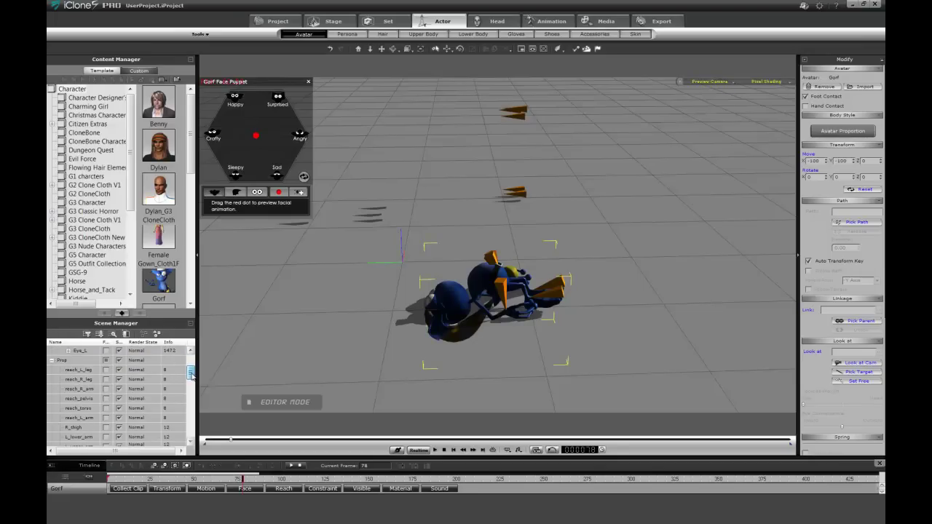
drag(243, 481, 177, 483)
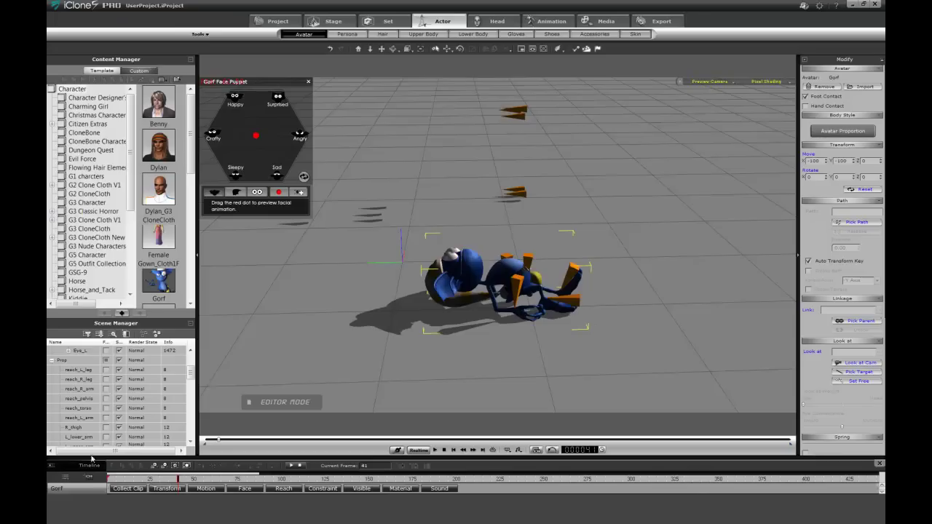
click(82, 409)
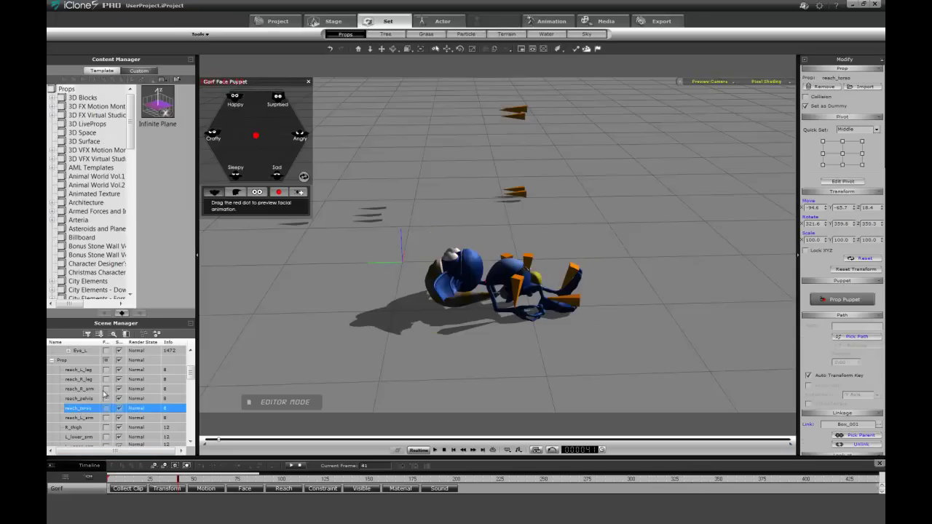
click(167, 488)
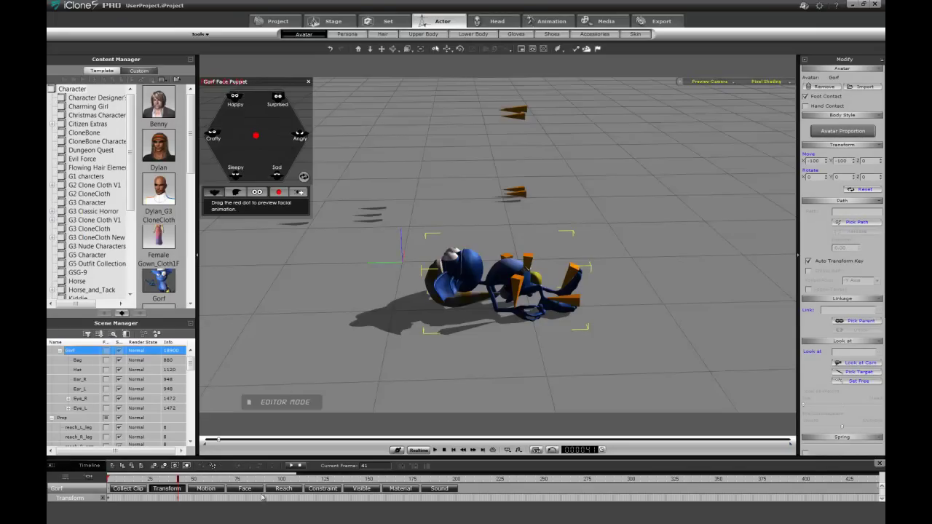
Move to frame 58 and examine the reach_torso prop in Gorf's fallen pose.
drag(179, 481, 209, 482)
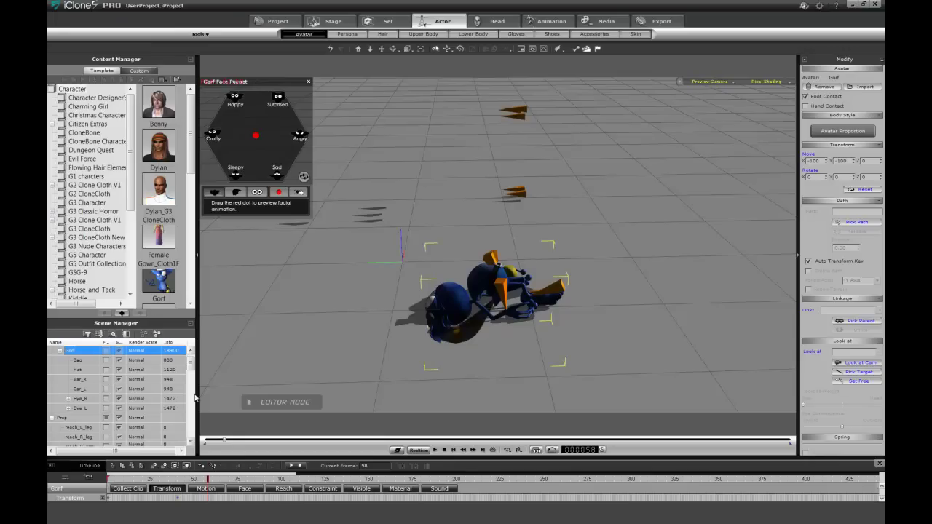
scroll(191, 373, down, 3)
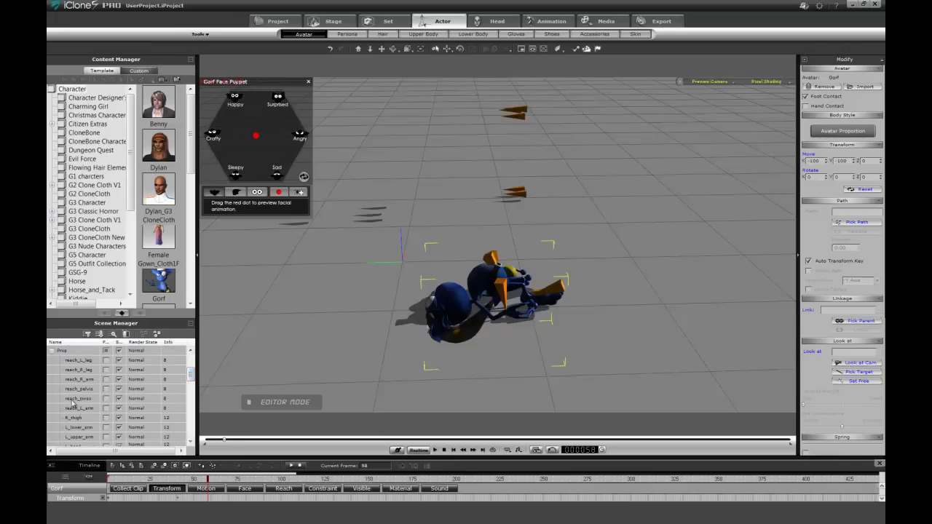
click(78, 398)
middle_drag(402, 257, 407, 191)
right_drag(407, 191, 409, 193)
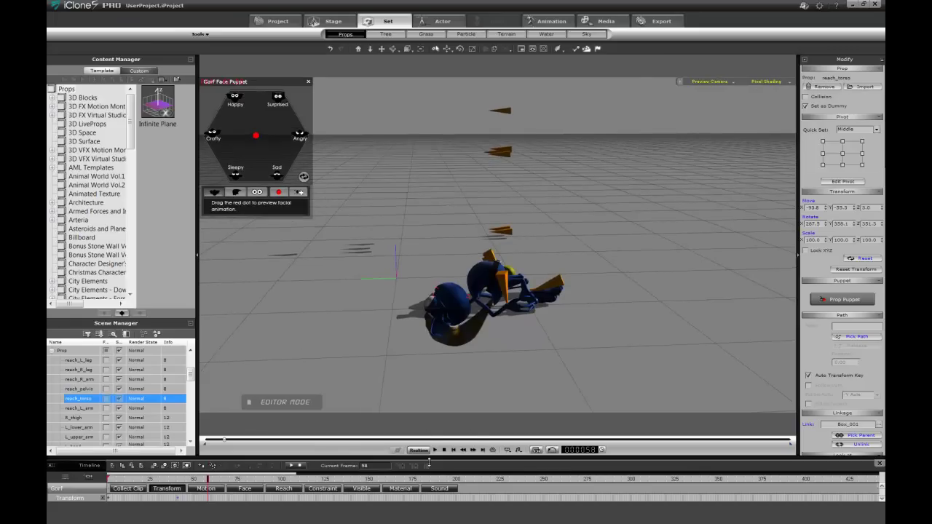
Return the simulation to frame 1 and show the dummy objects again.
click(443, 451)
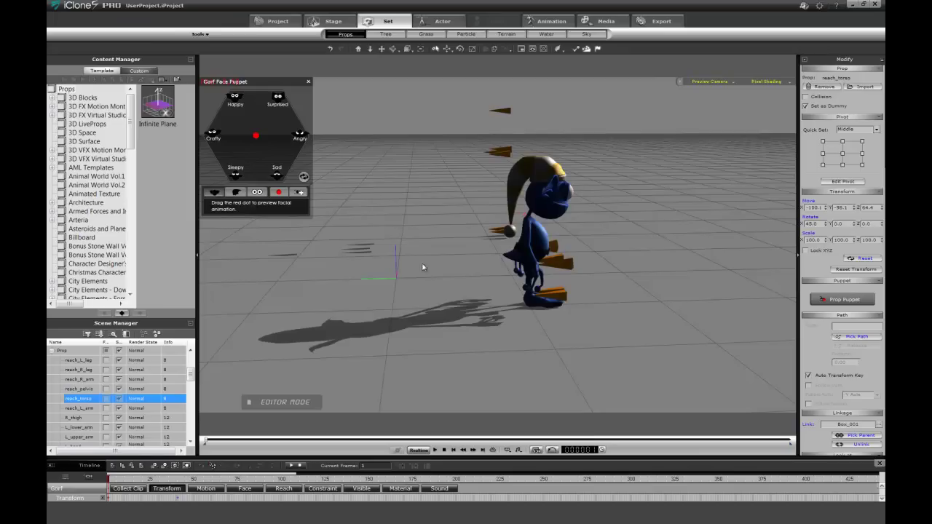
key(ctrl+d)
right_drag(777, 188, 378, 201)
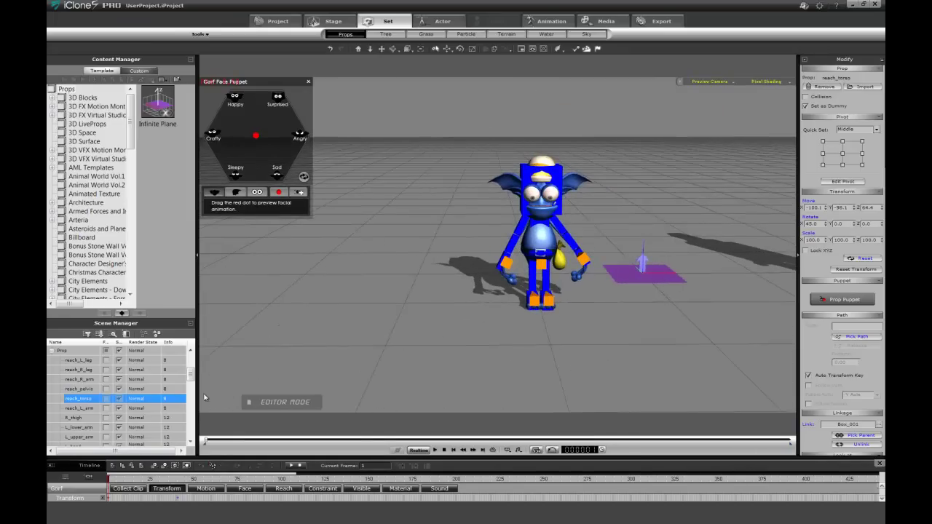
Freeze all six reach props: reach_L_leg, reach_R_leg, reach_R_arm, reach_pelvis, reach_torso and reach_L_arm.
scroll(153, 386, up, 1)
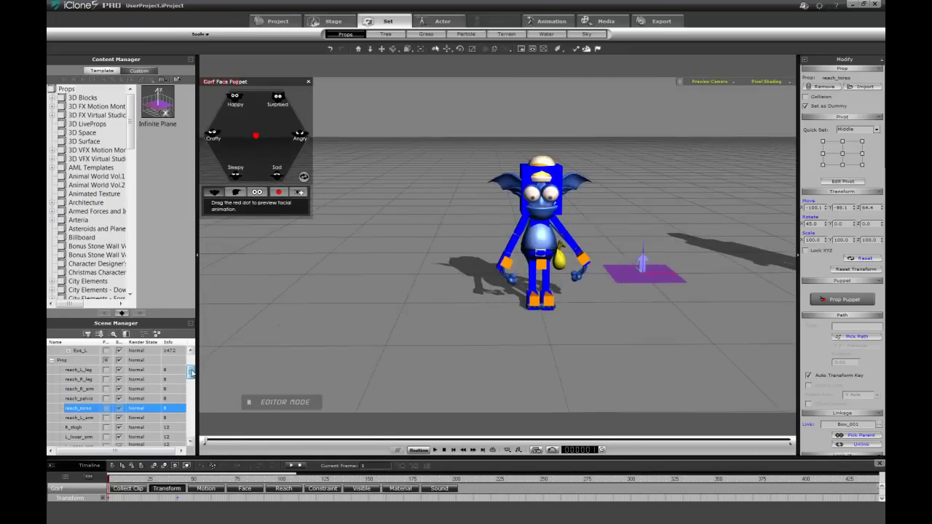
click(107, 370)
click(107, 379)
click(107, 389)
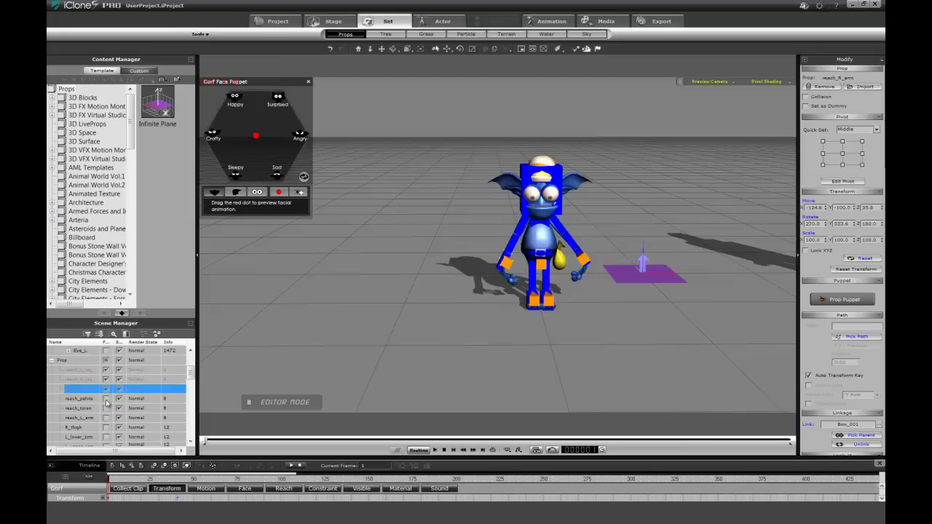
click(107, 399)
click(107, 408)
click(107, 417)
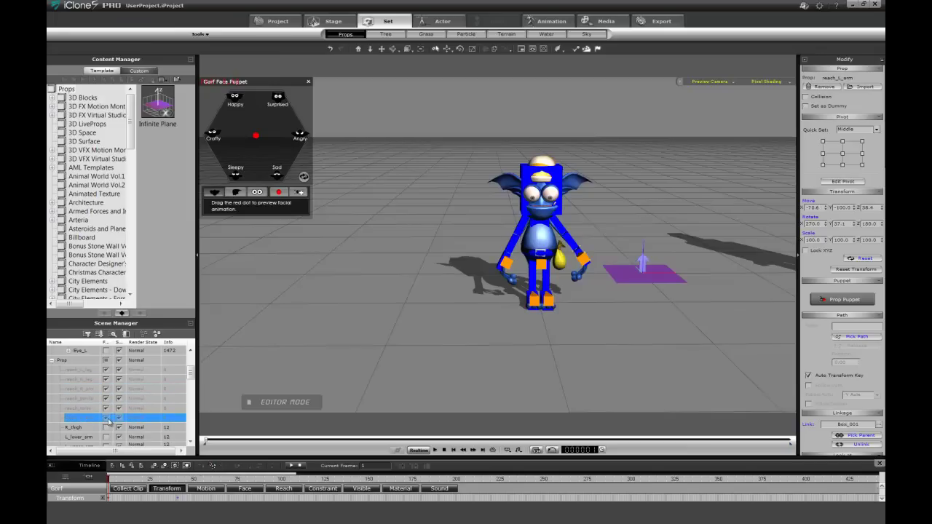
Freeze and hide the Gorf avatar so only the ragdoll dummy parts and reach props are displayed.
click(445, 244)
drag(448, 116, 428, 308)
scroll(193, 352, up, 3)
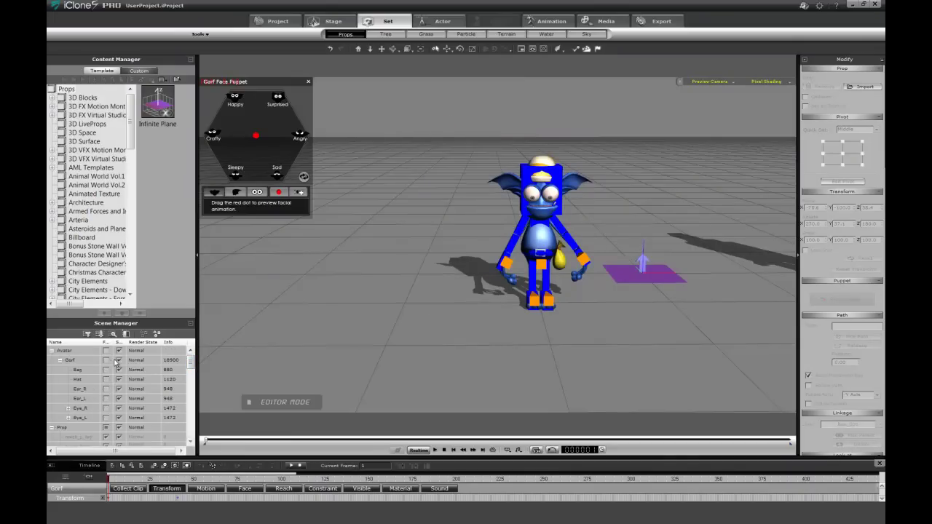
click(107, 361)
click(119, 360)
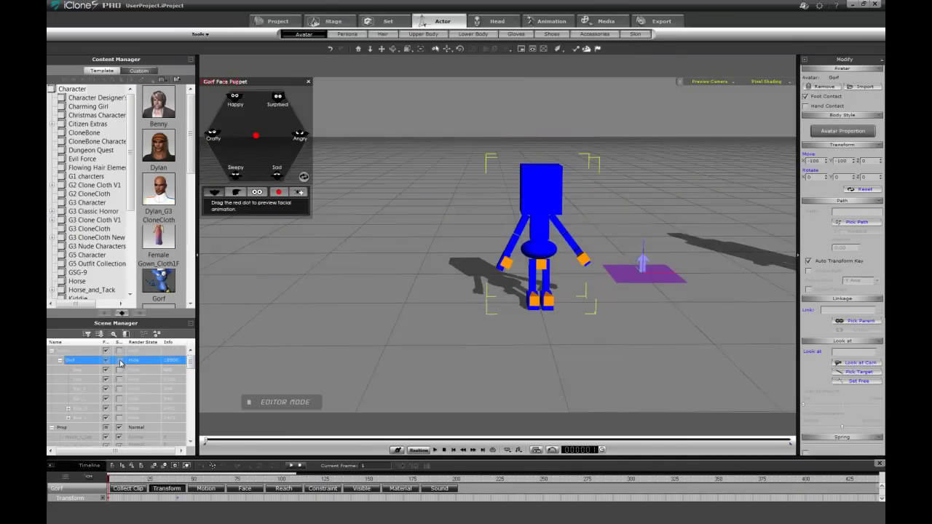
Select the blue dummy body parts around Gorf's position together and deactivate their physics.
click(422, 223)
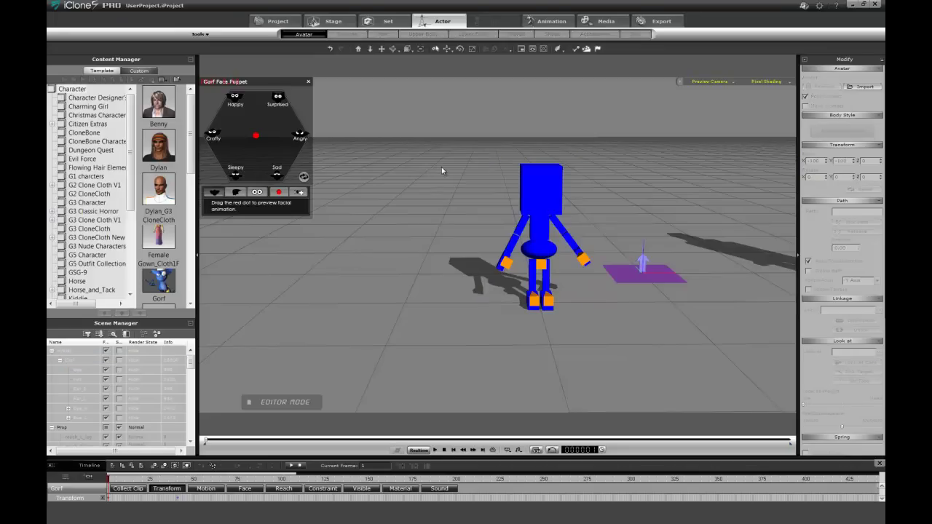
drag(442, 141, 599, 340)
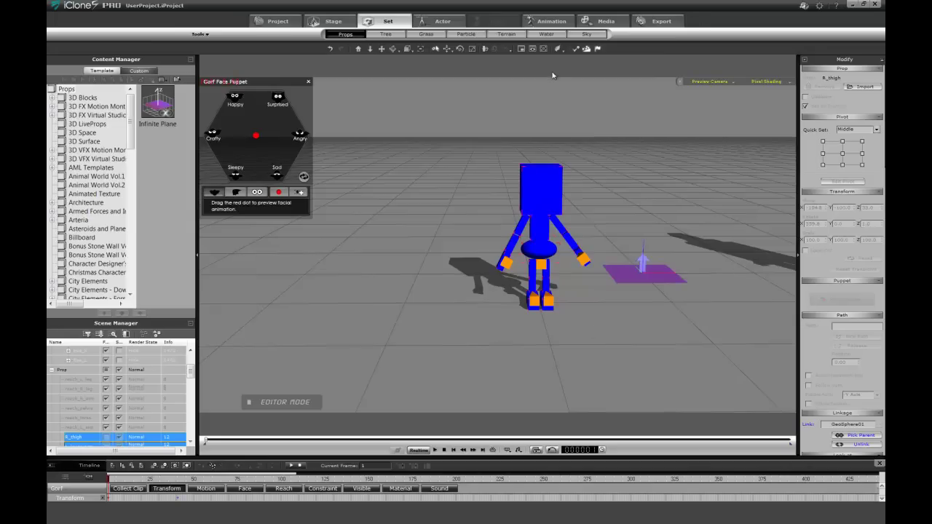
click(575, 49)
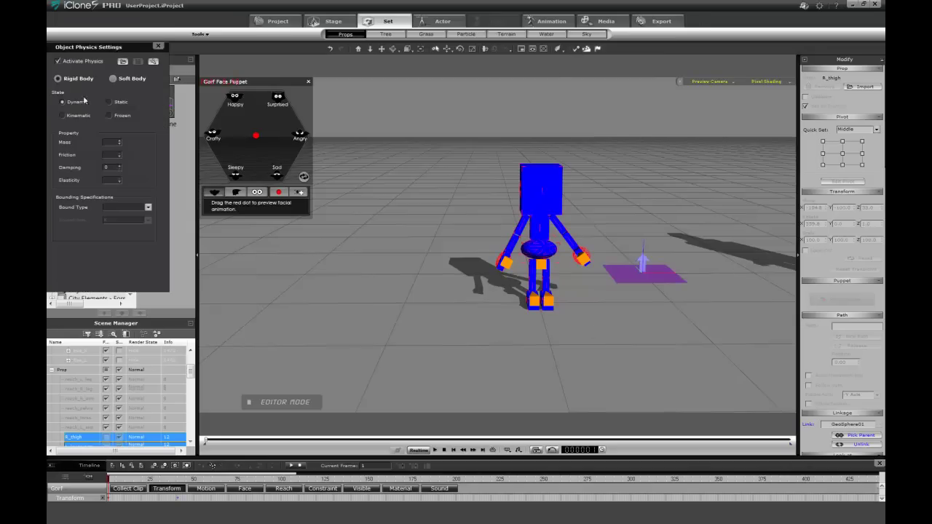
click(59, 61)
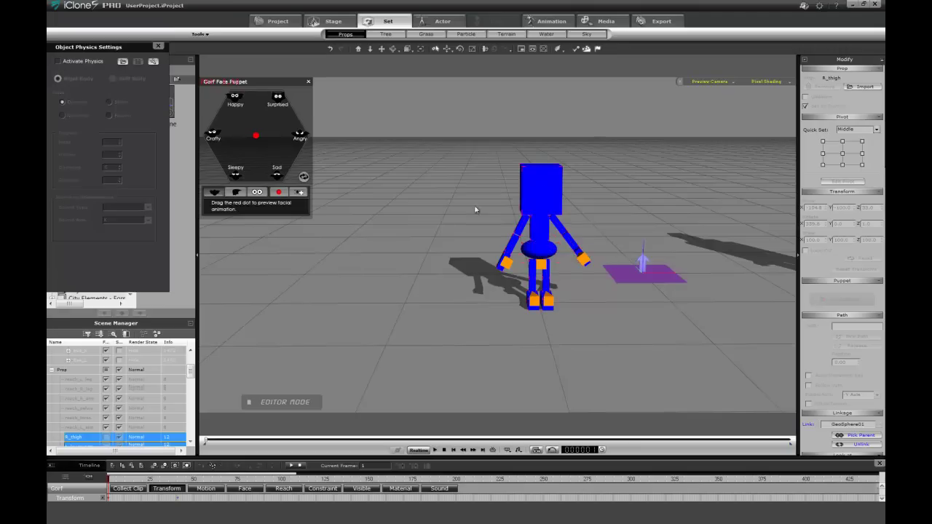
Play the fall from frame 1, pause at frame 134 and examine the collapsed dummy from the side.
key(space)
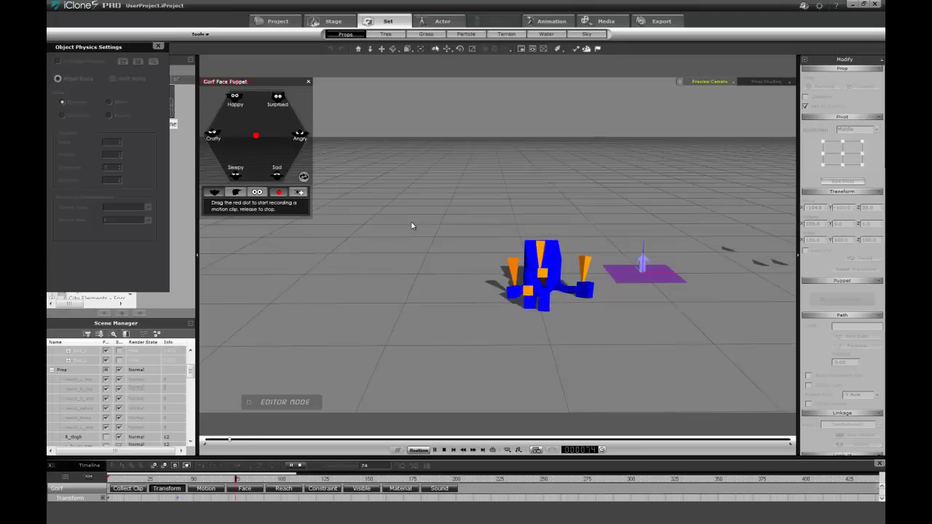
key(space)
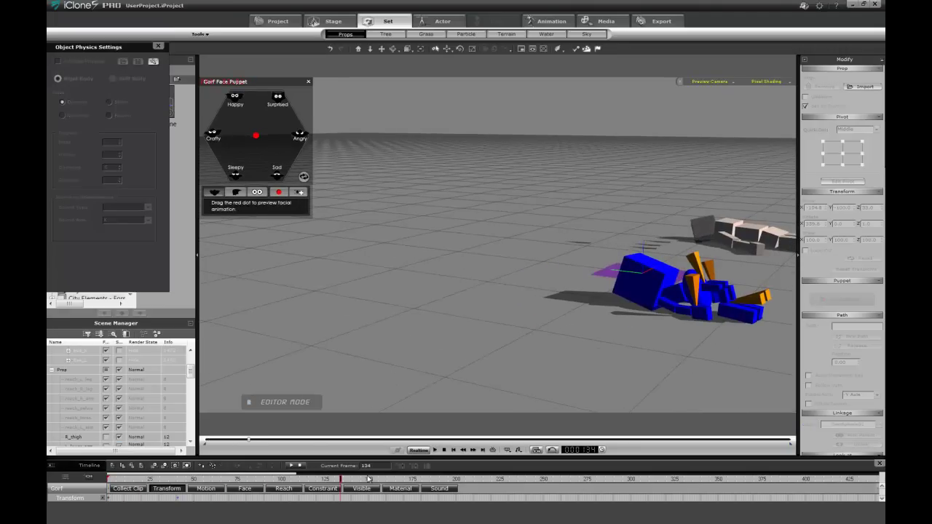
drag(539, 257, 385, 257)
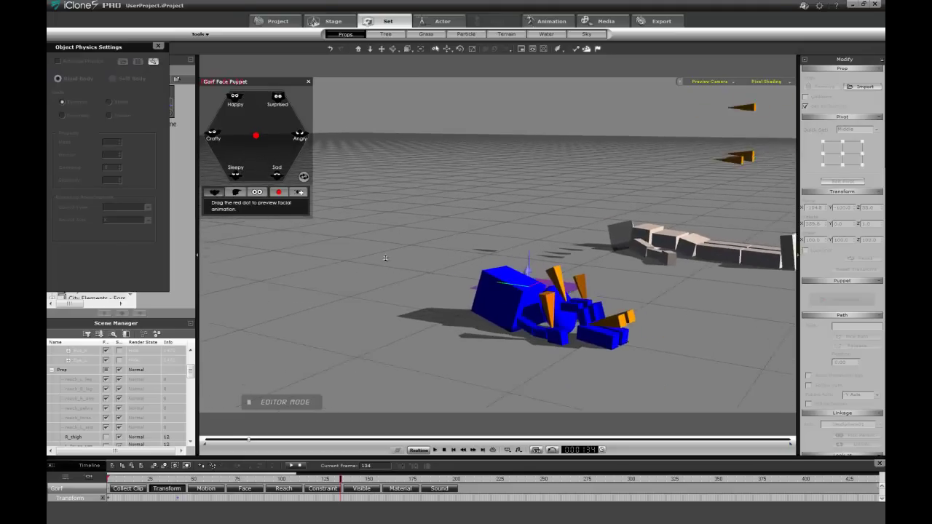
right_drag(385, 257, 494, 263)
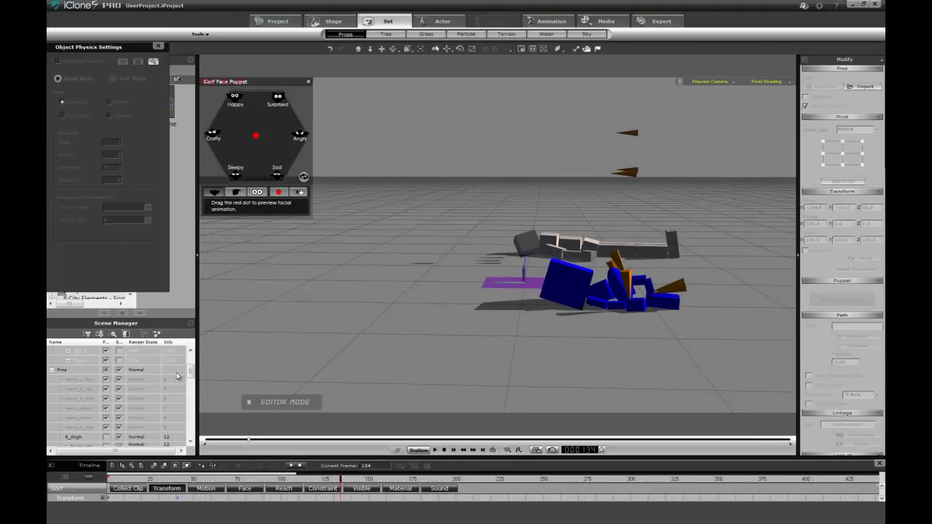
Show the Gorf avatar again and inspect its pose against the fallen dummy at frame 134.
drag(191, 373, 193, 362)
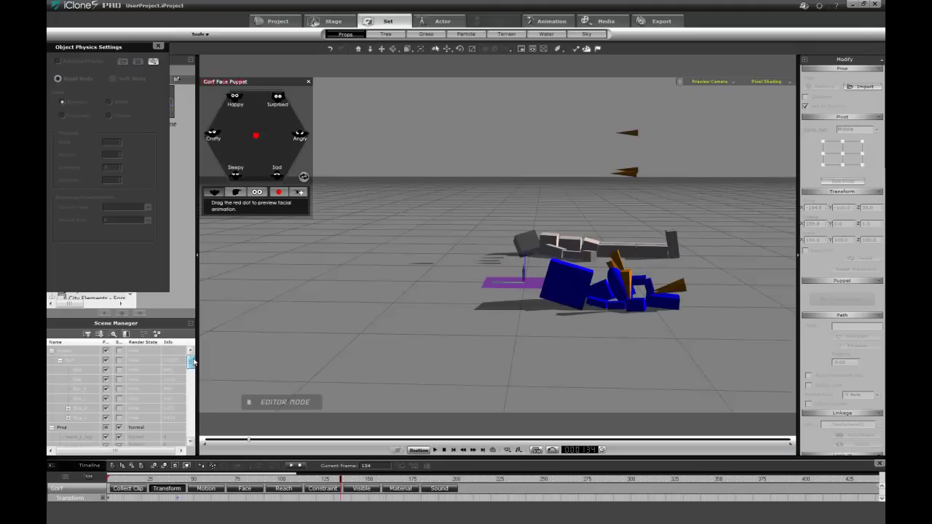
click(120, 362)
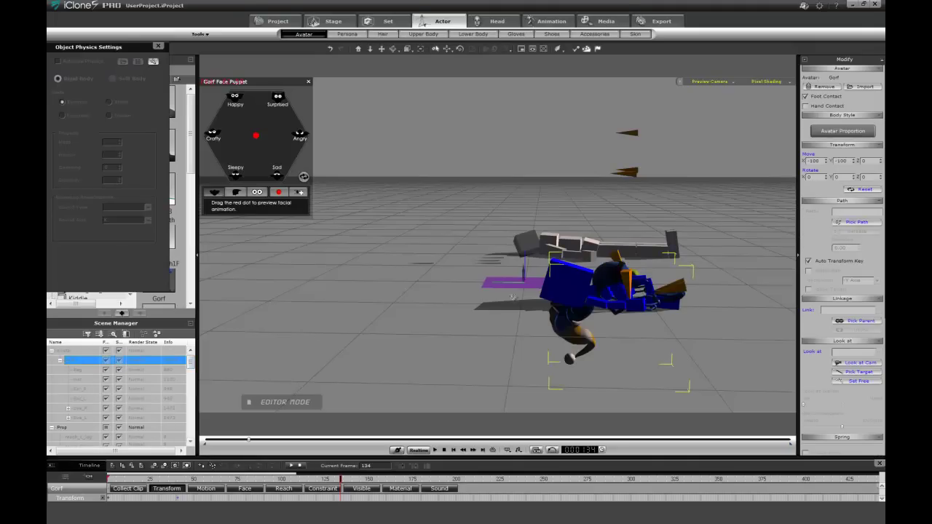
middle_drag(513, 297, 574, 324)
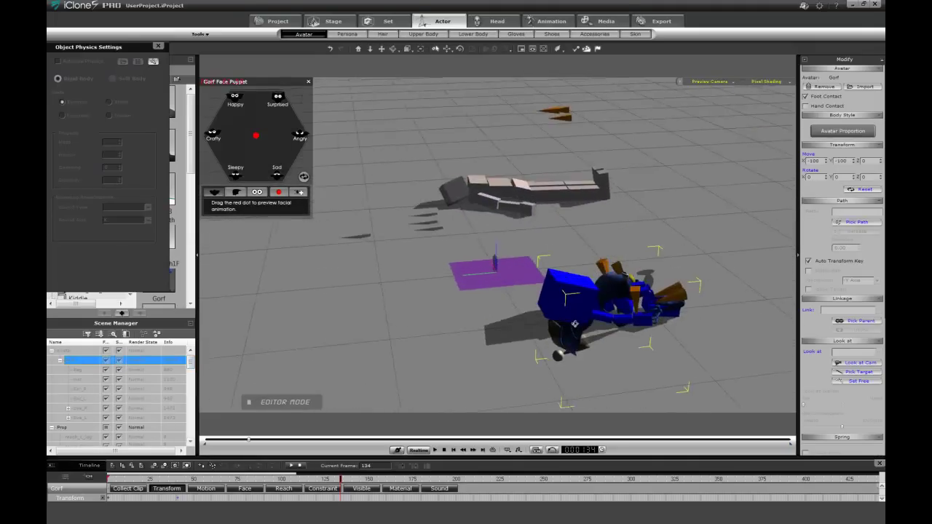
right_drag(574, 323, 563, 286)
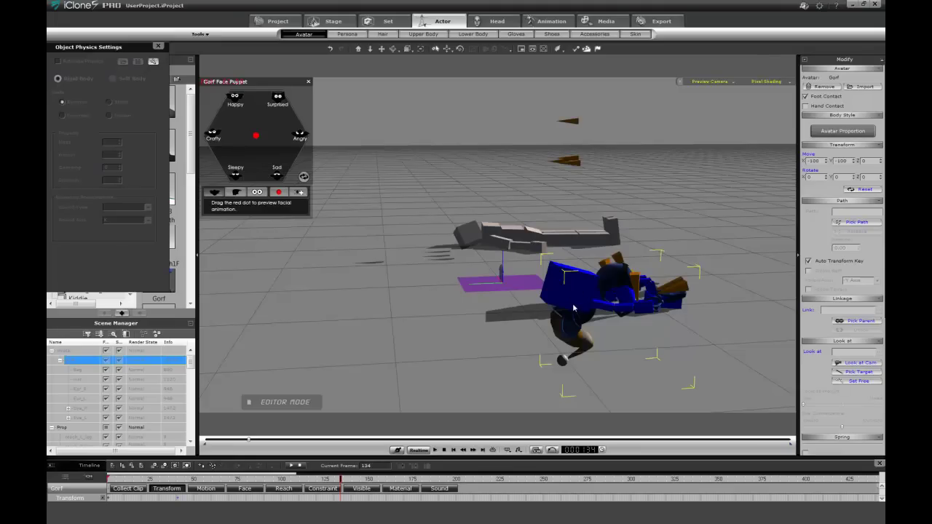
alt+drag(612, 259, 491, 306)
alt+right_drag(491, 306, 592, 302)
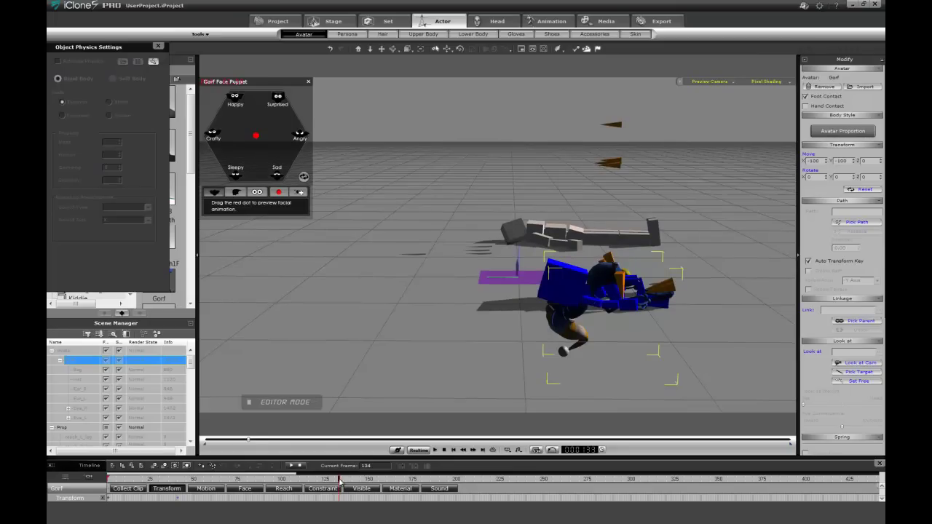
At frame 62, unfreeze the reach_torso prop and rotate it to about 340.1 on X.
drag(339, 482, 214, 480)
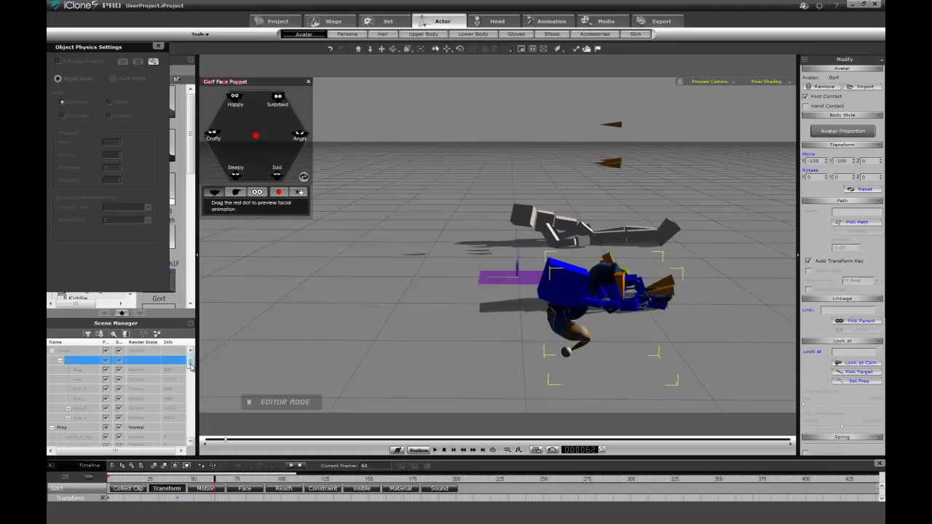
drag(191, 364, 191, 380)
click(102, 408)
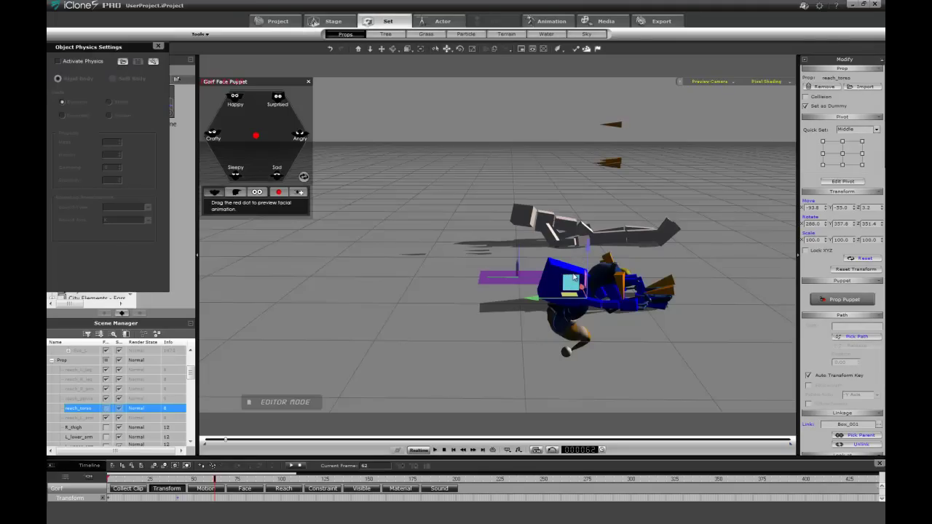
key(e)
drag(573, 253, 540, 254)
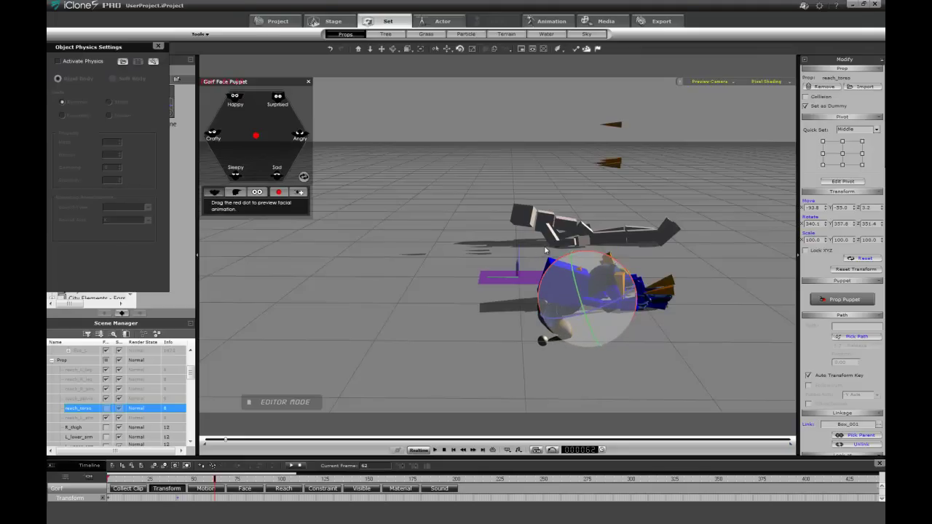
Hide the dummy objects and rotate reach_torso to about 65.3 on X.
key(ctrl+d)
scroll(604, 247, up, 3)
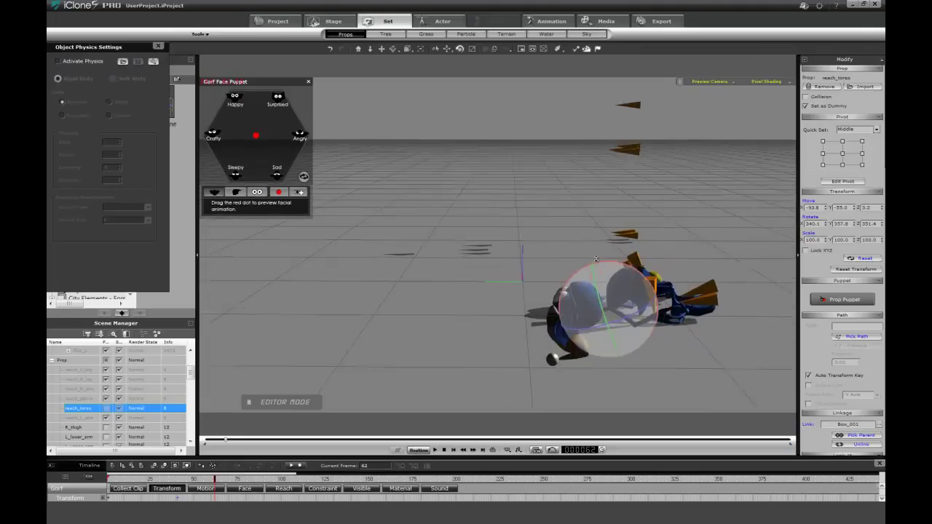
right_drag(602, 247, 607, 264)
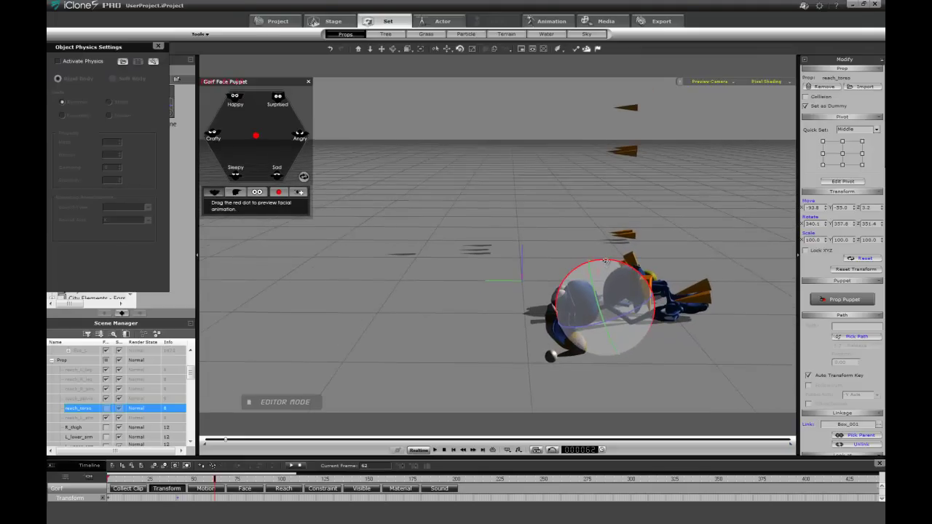
drag(605, 261, 642, 264)
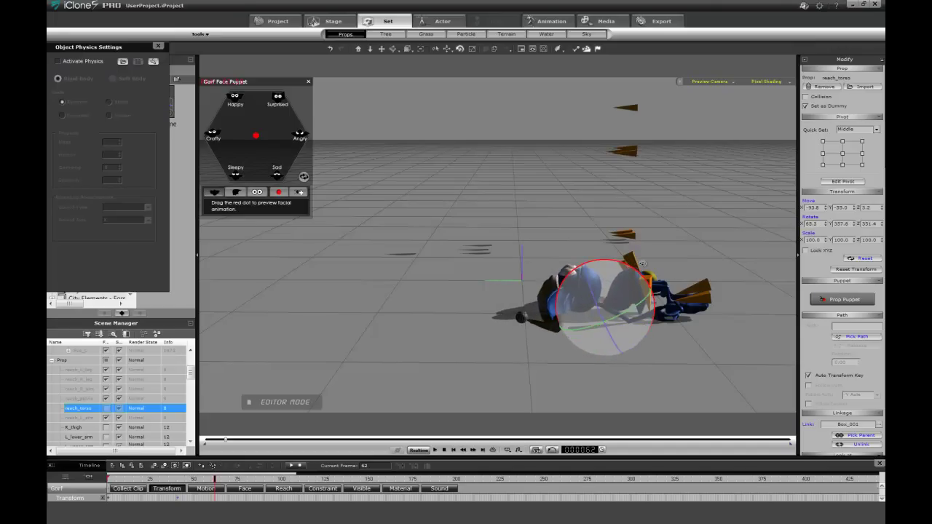
Raise reach_torso to about Z 5.0 and add a key on Gorf's Transform track at frame 62.
key(w)
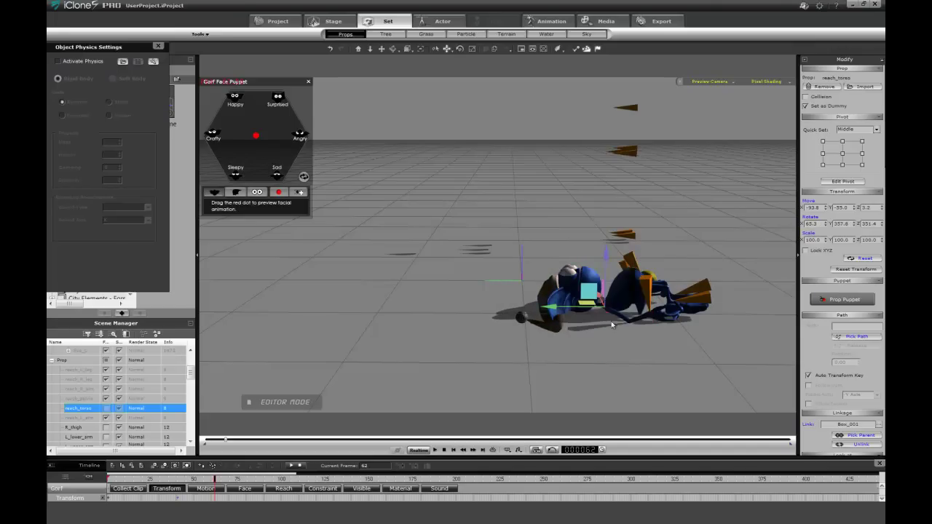
drag(553, 307, 551, 308)
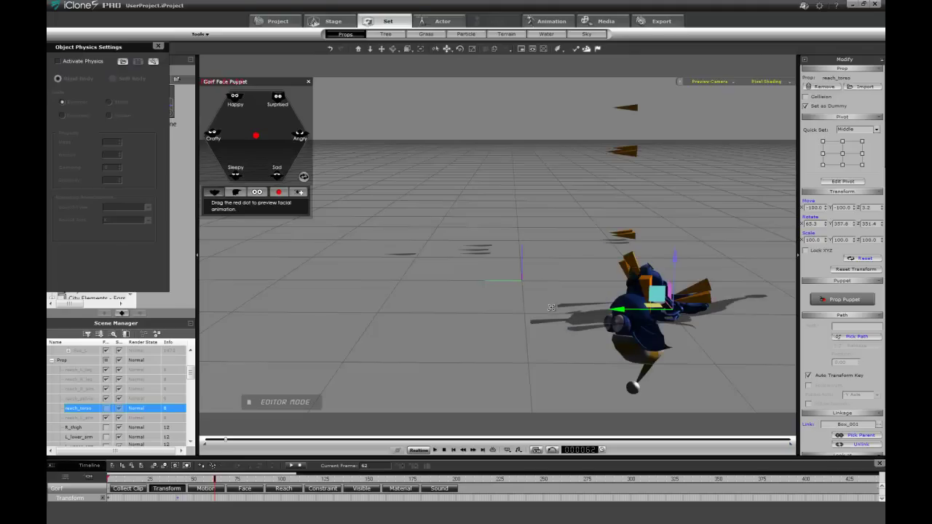
key(ctrl+z)
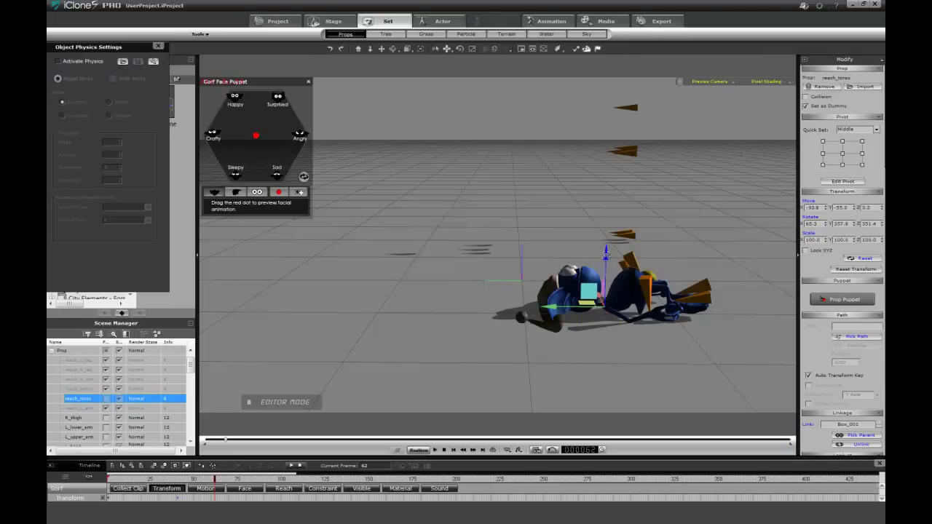
drag(608, 258, 608, 257)
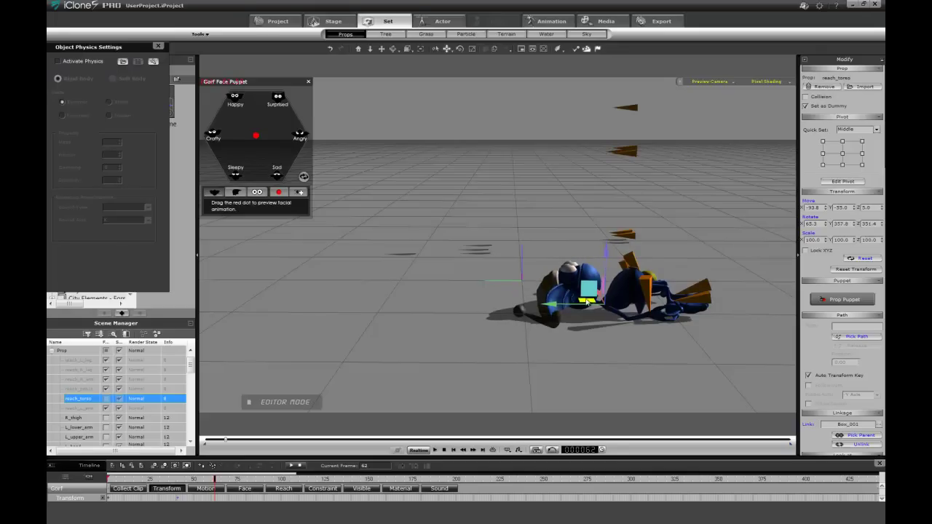
click(82, 501)
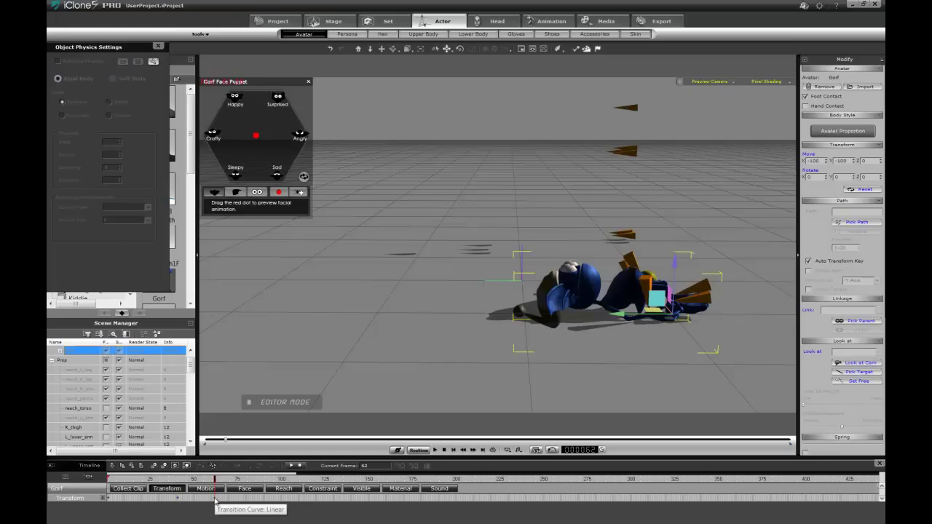
click(79, 409)
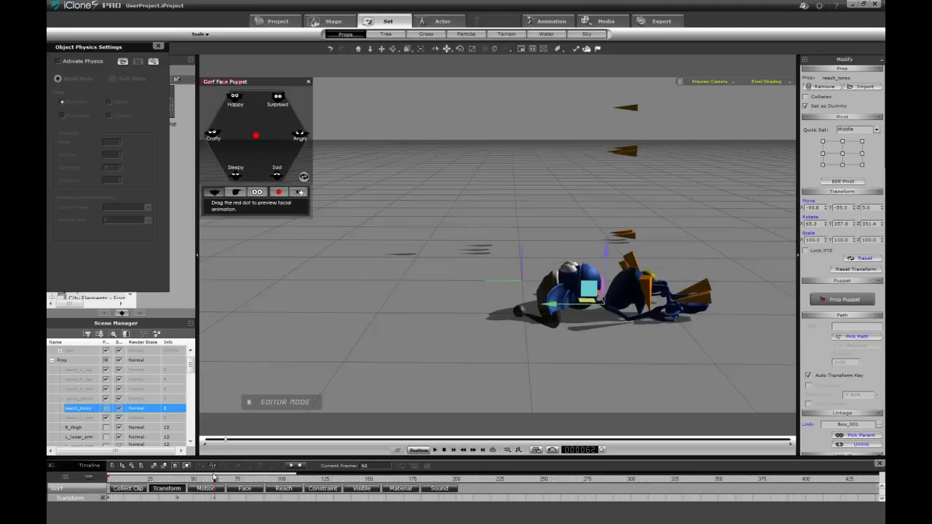
Play on from frame 62, pause at frame 156 and examine Gorf's fallen pose from a low angle.
click(442, 450)
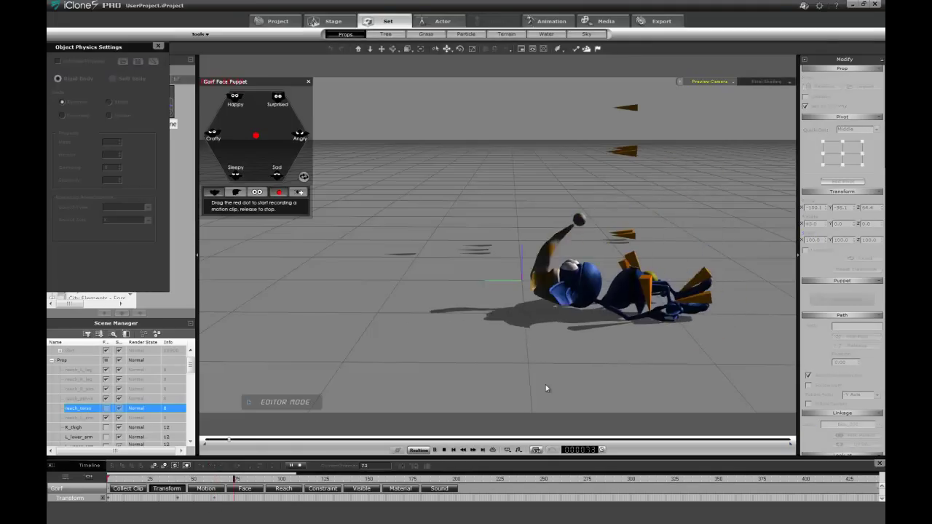
key(space)
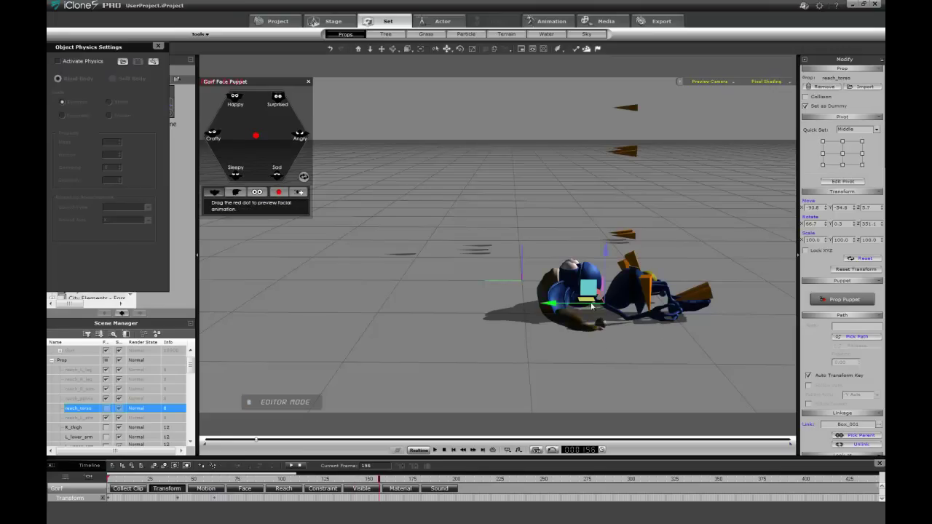
right_drag(592, 306, 602, 285)
middle_drag(593, 233, 589, 255)
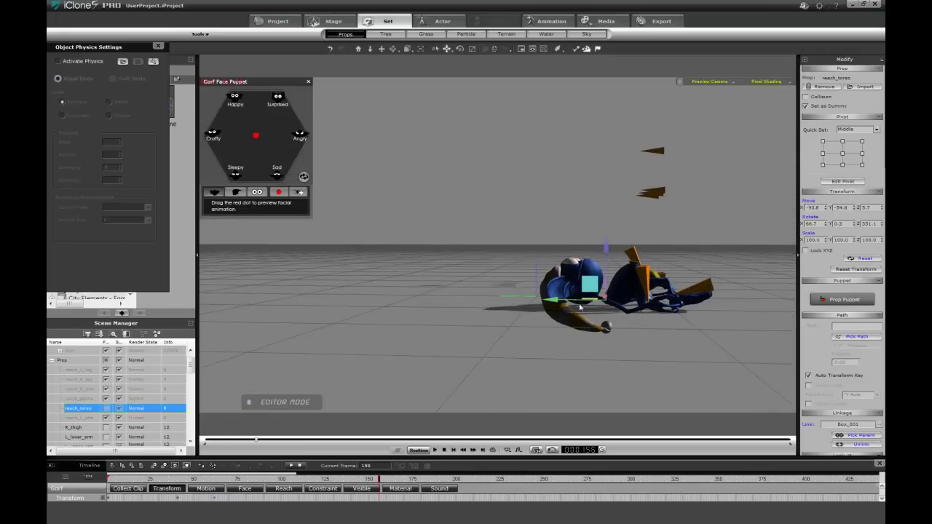
Go back to Gorf's Transform key at frame 62, reselect reach_torso and check the pose near ground level.
click(214, 501)
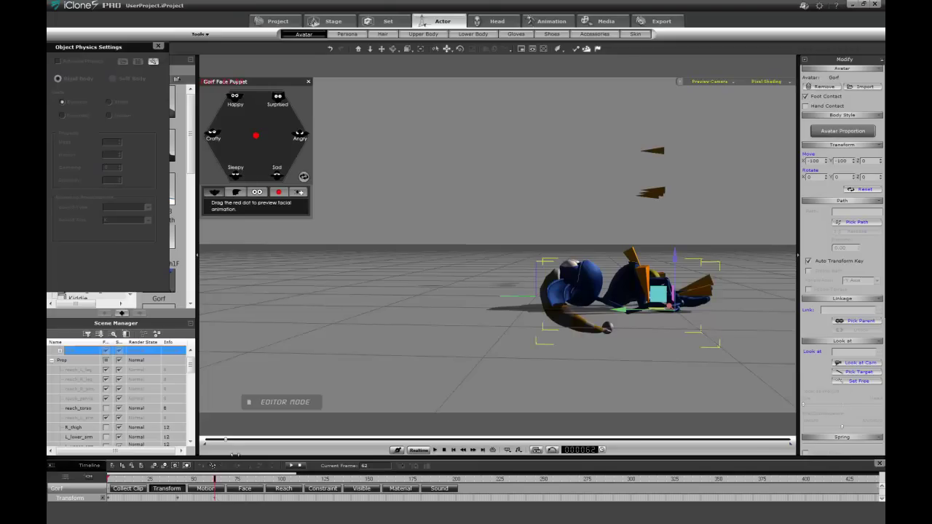
click(82, 400)
click(80, 408)
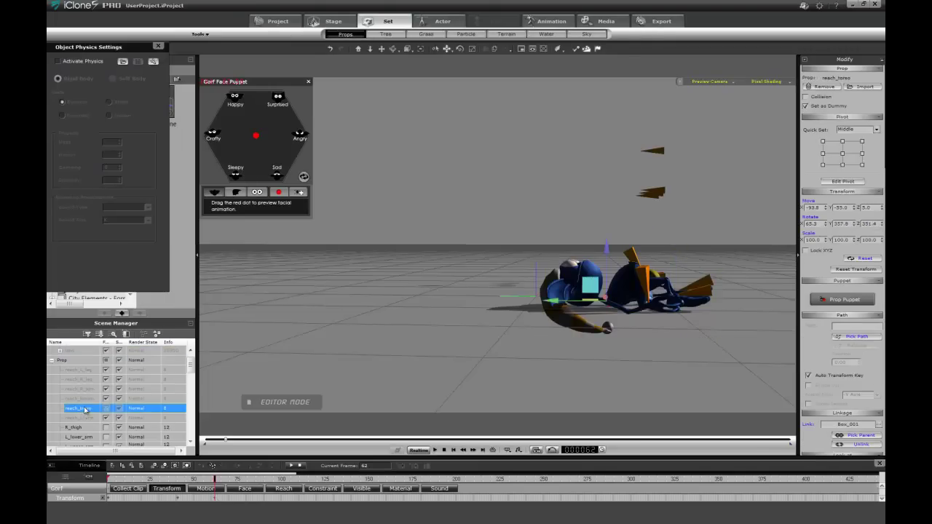
right_drag(602, 284, 604, 355)
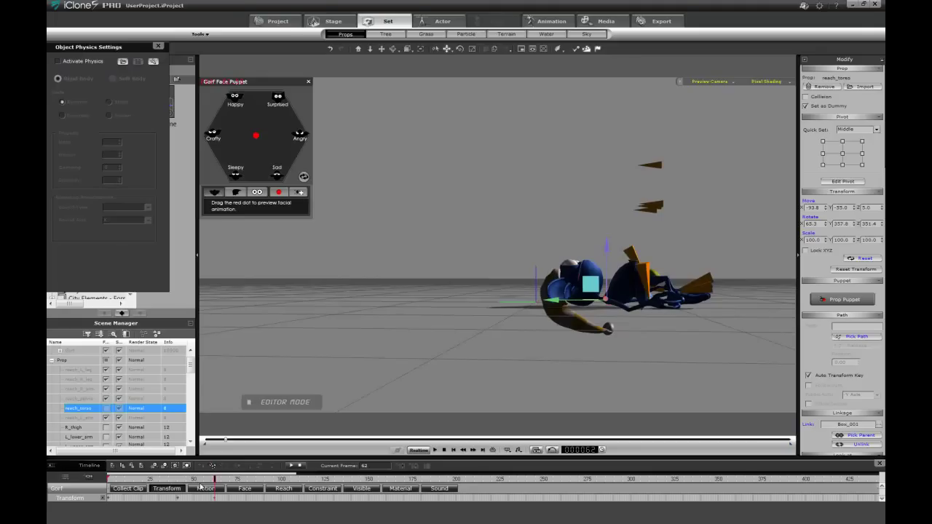
Return to frame 1 and examine the standing Gorf and its reach props from the side and front.
drag(214, 479, 87, 490)
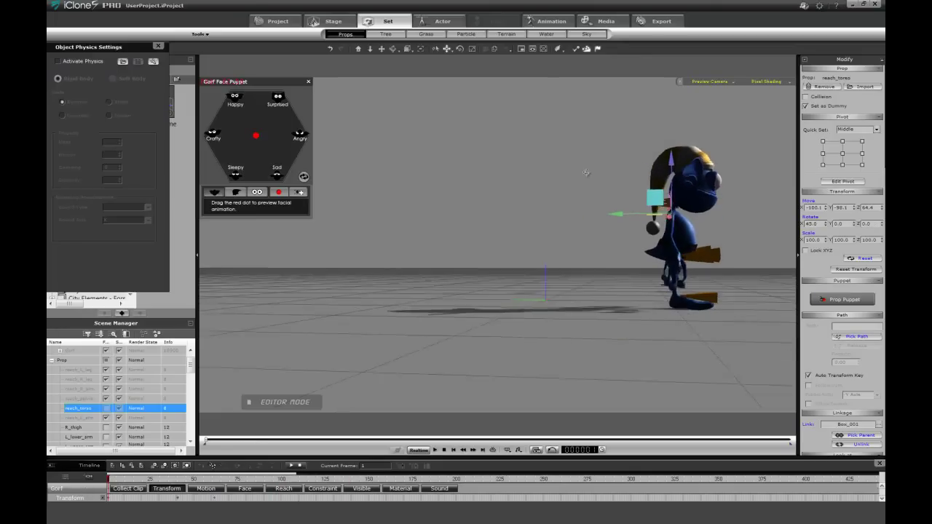
drag(466, 198, 503, 214)
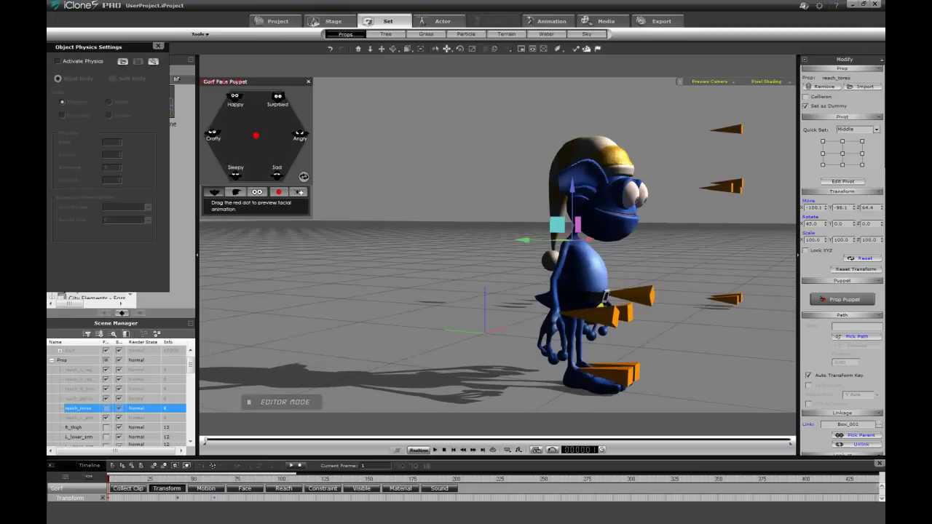
click(76, 499)
drag(656, 257, 600, 264)
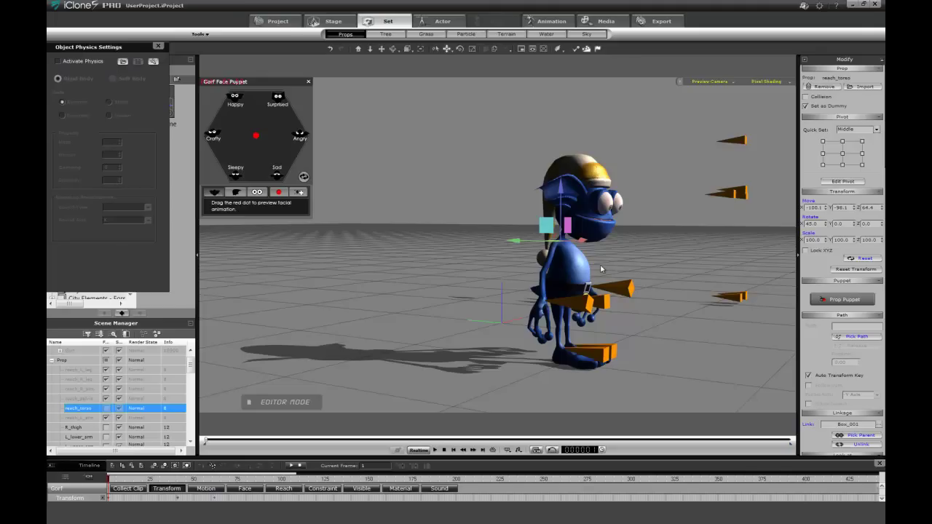
scroll(662, 259, down, 3)
drag(662, 278, 522, 278)
scroll(605, 274, up, 3)
scroll(522, 279, down, 3)
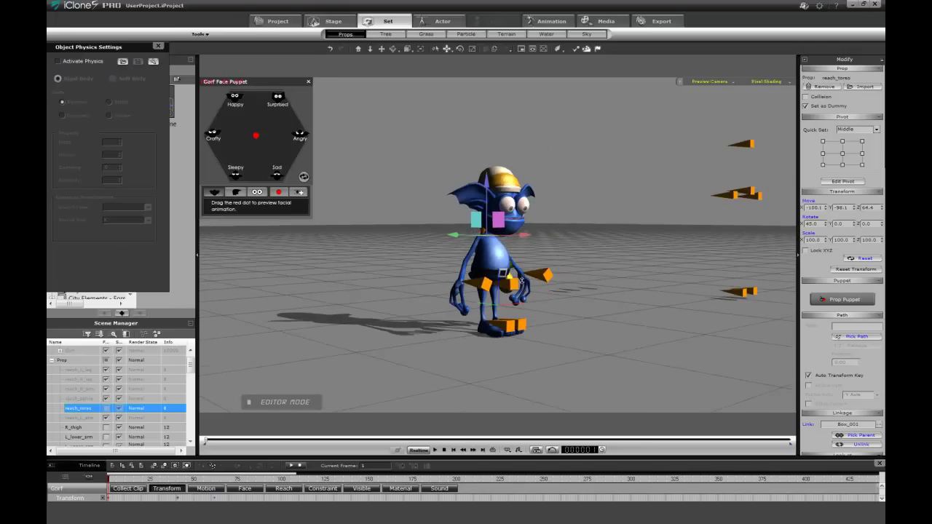
drag(604, 278, 591, 276)
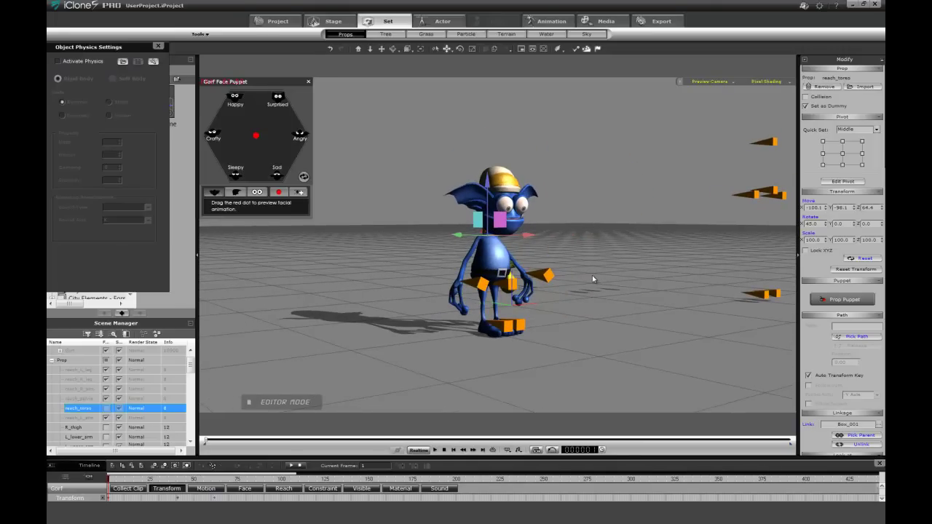